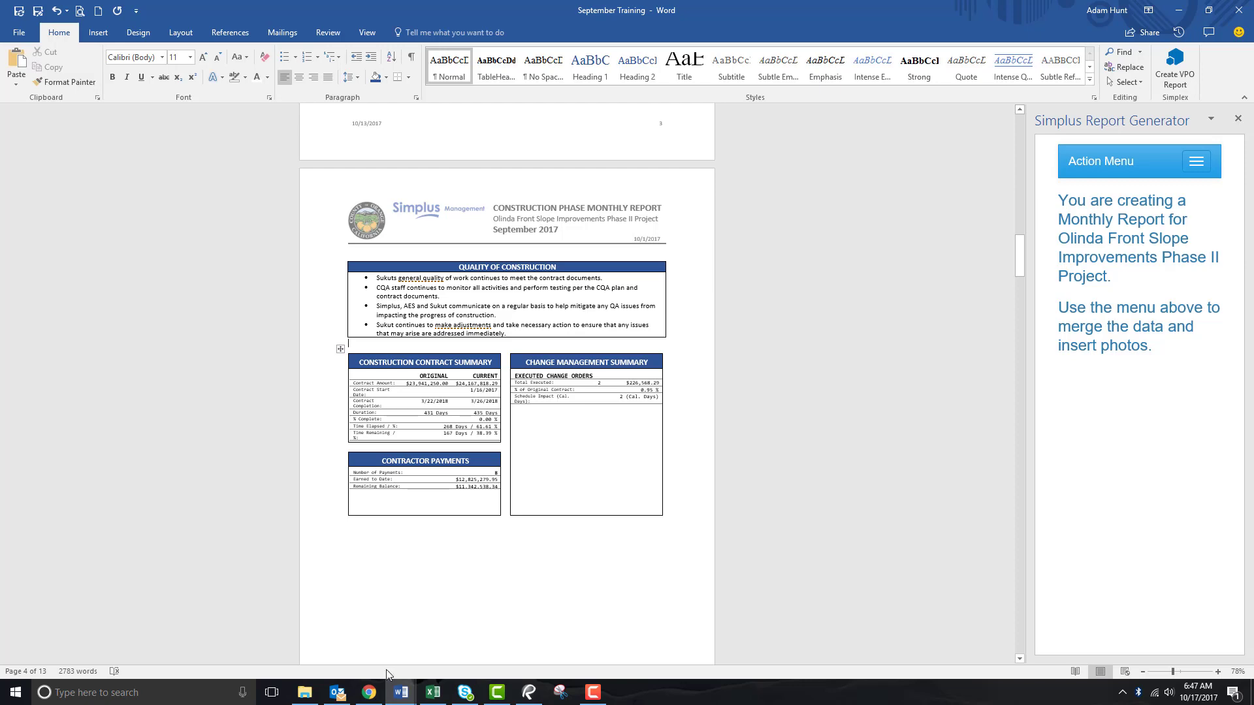
Switch to the project's SharePoint site in Chrome and open the OAL - Front Slope Improvement Ph. II contract record in Contract Management.
click(369, 692)
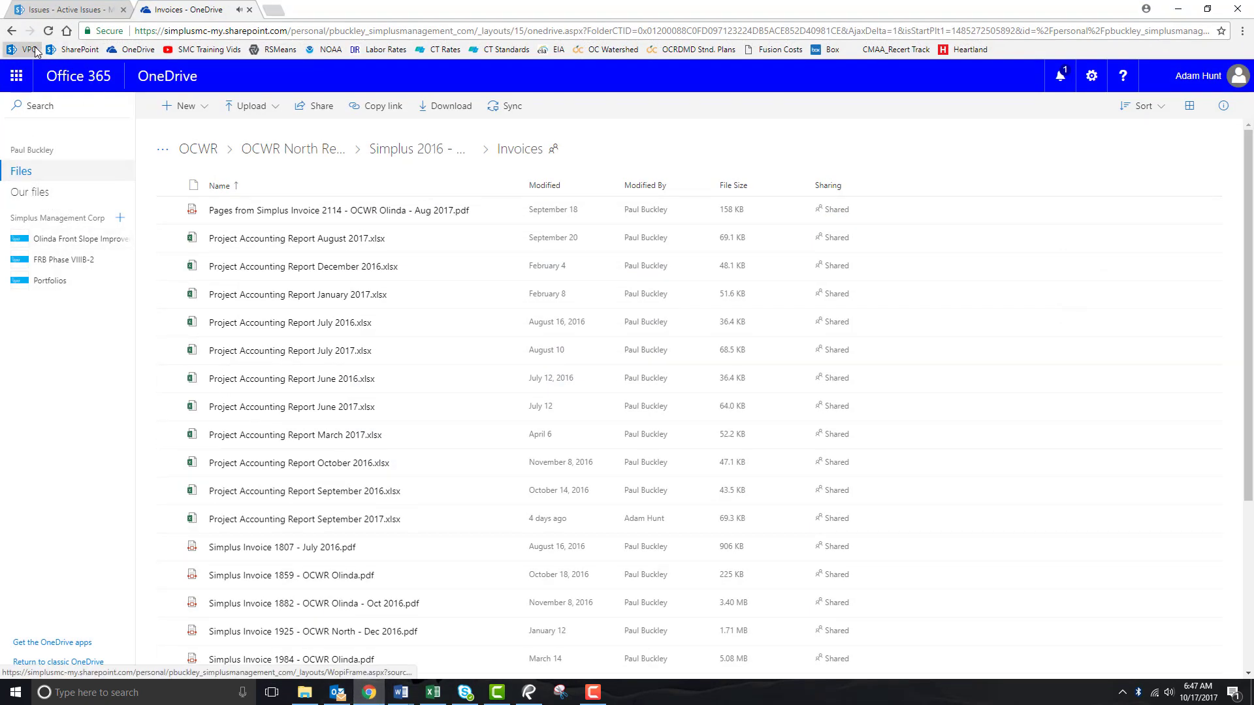
click(43, 9)
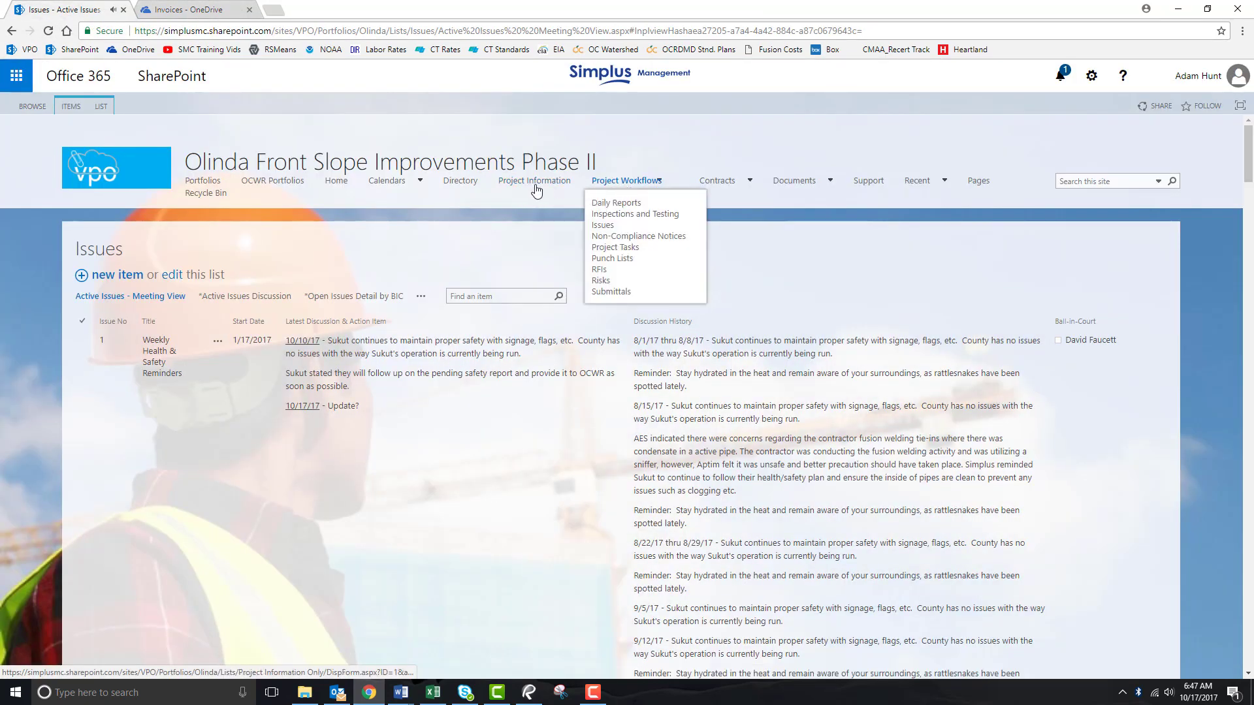
click(722, 183)
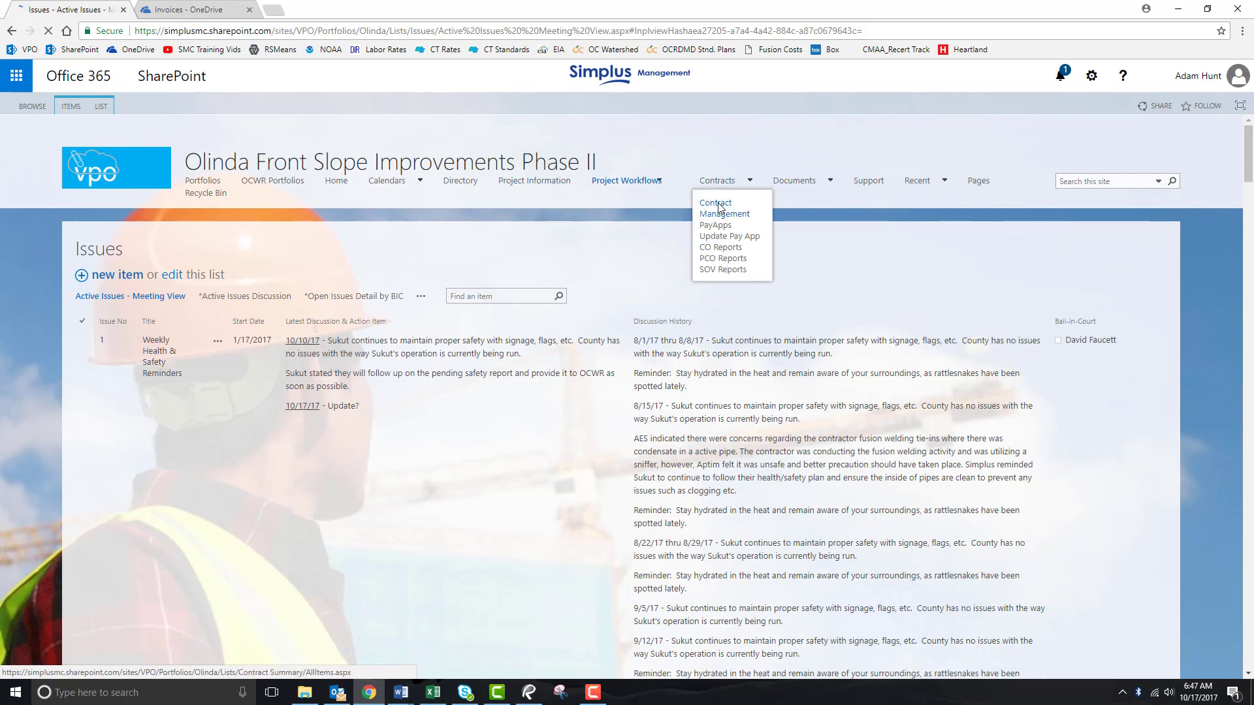
click(720, 208)
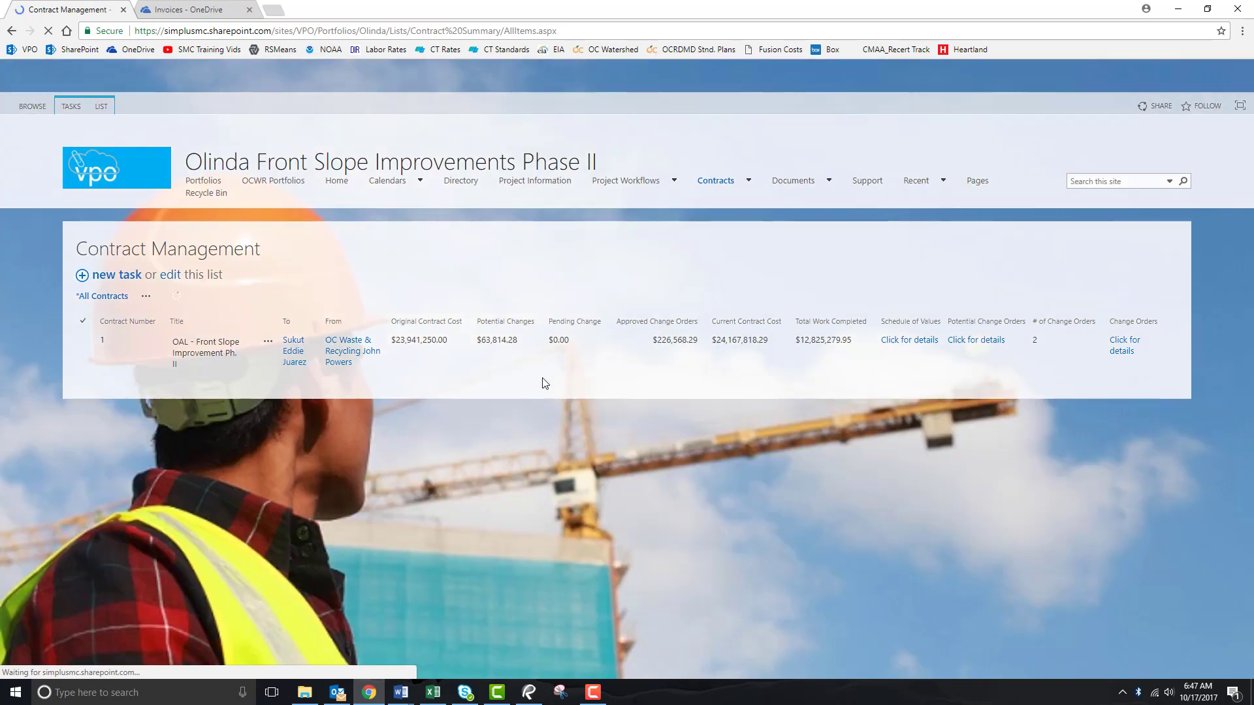
click(216, 356)
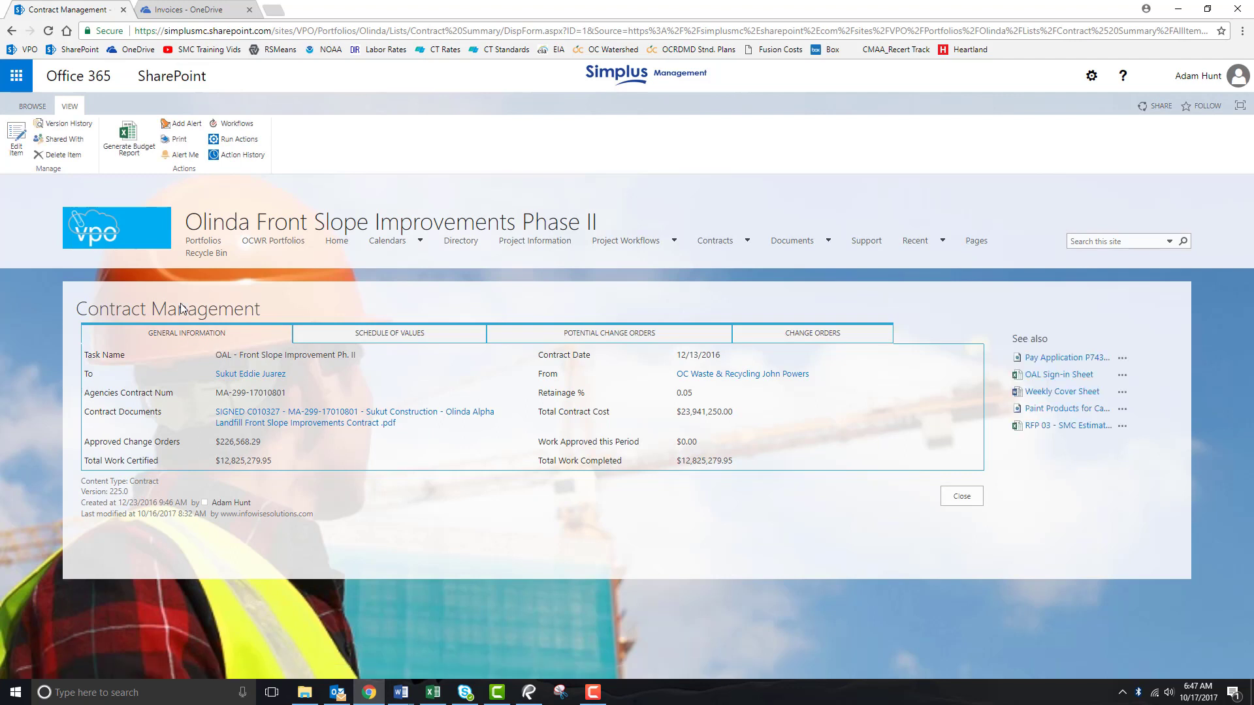
Generate the contract's budget report and save it as the Excel worksheet BudgetReportOctober 17 in the Monthly Reports > Simplus > 09.2017 folder.
click(131, 149)
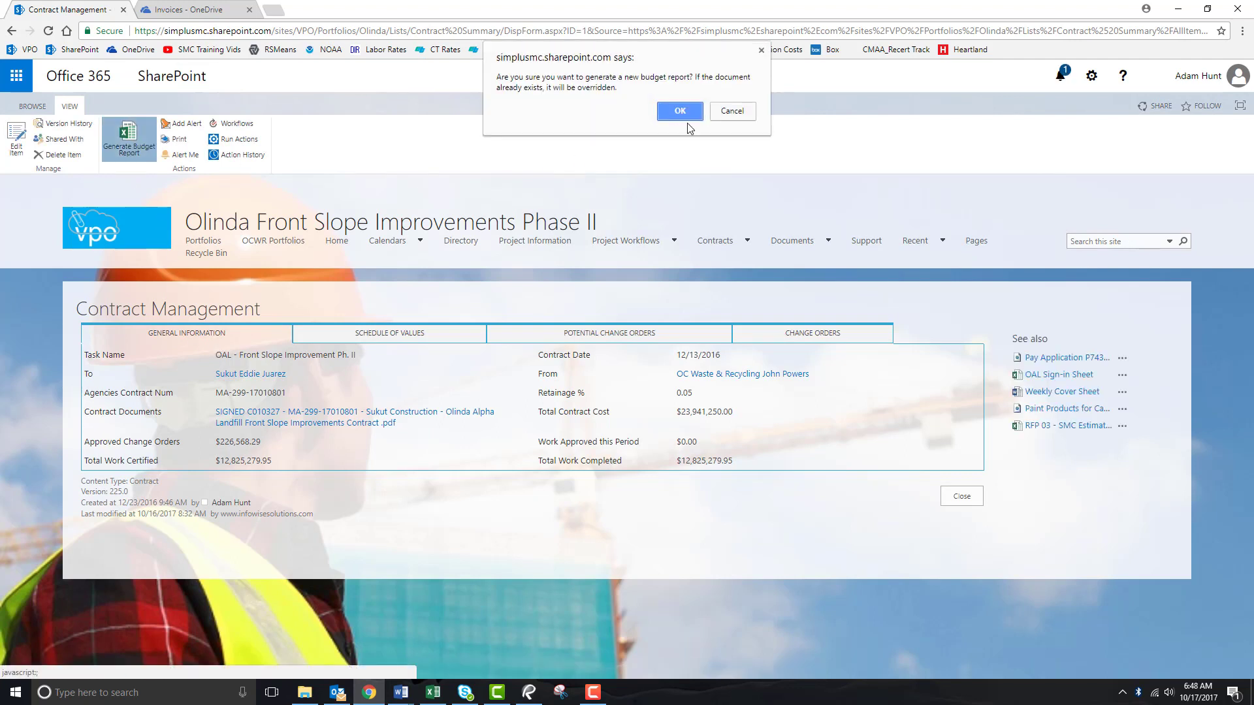
click(680, 112)
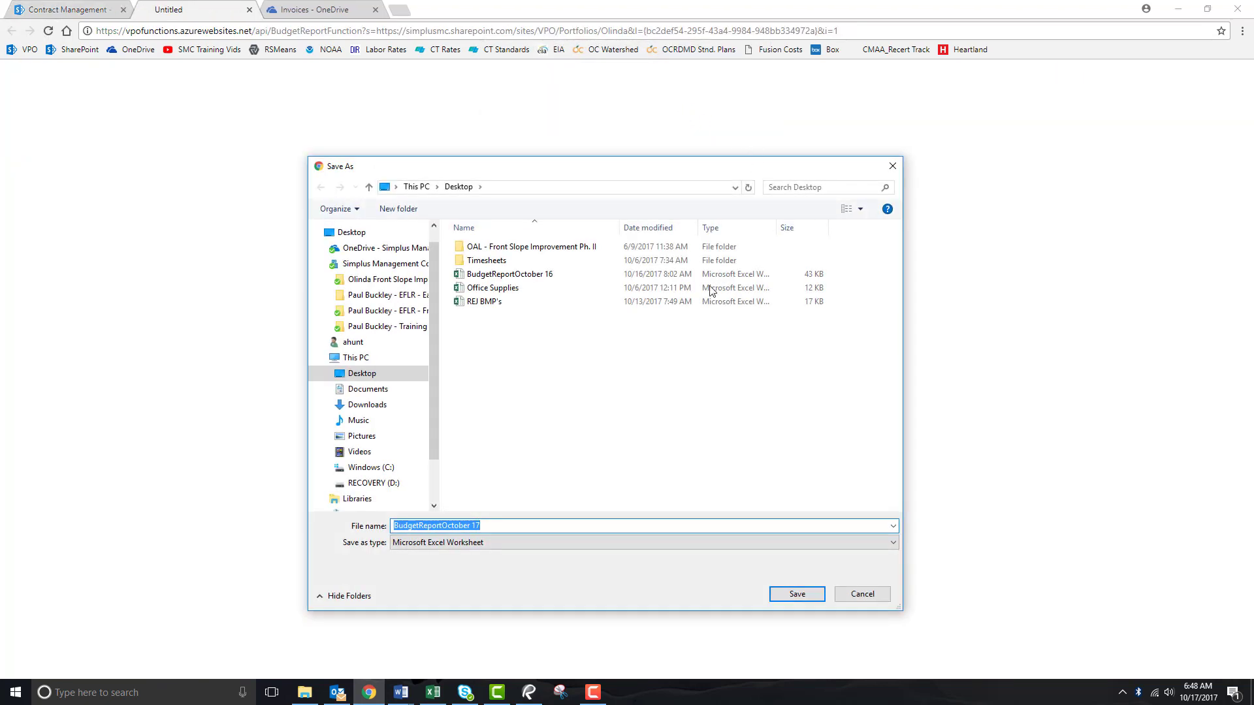
click(371, 286)
double_click(491, 445)
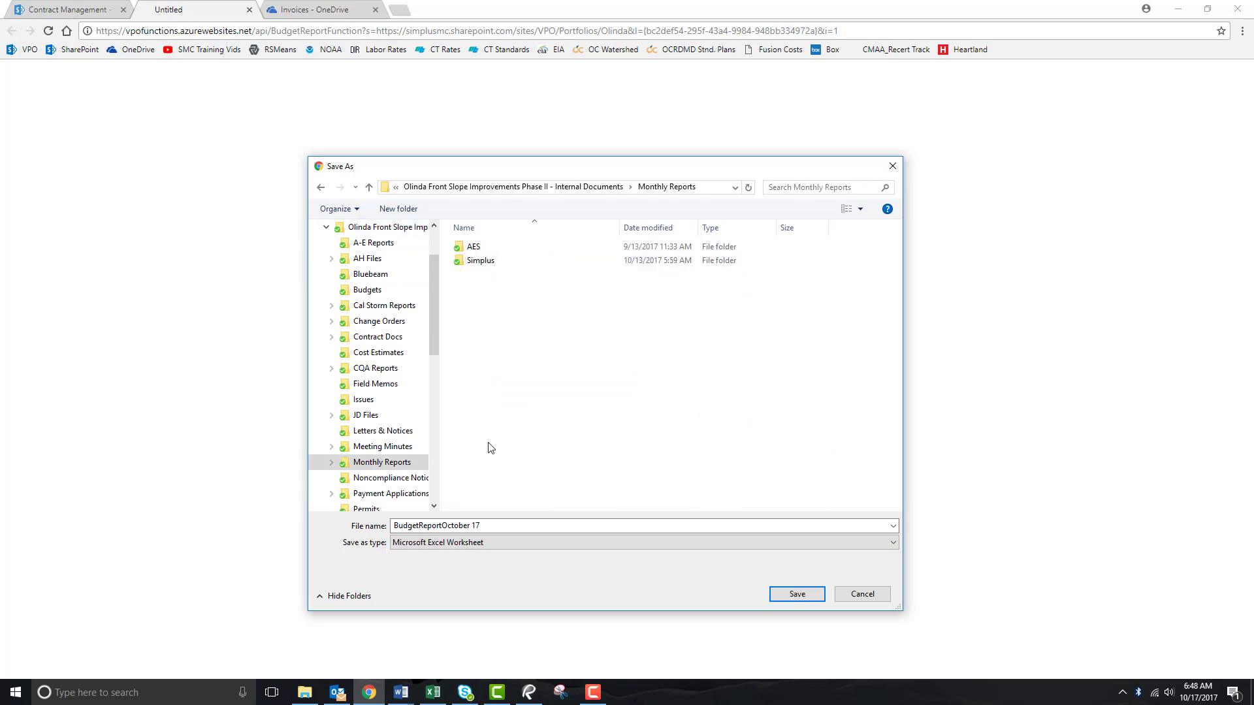
double_click(480, 261)
double_click(480, 316)
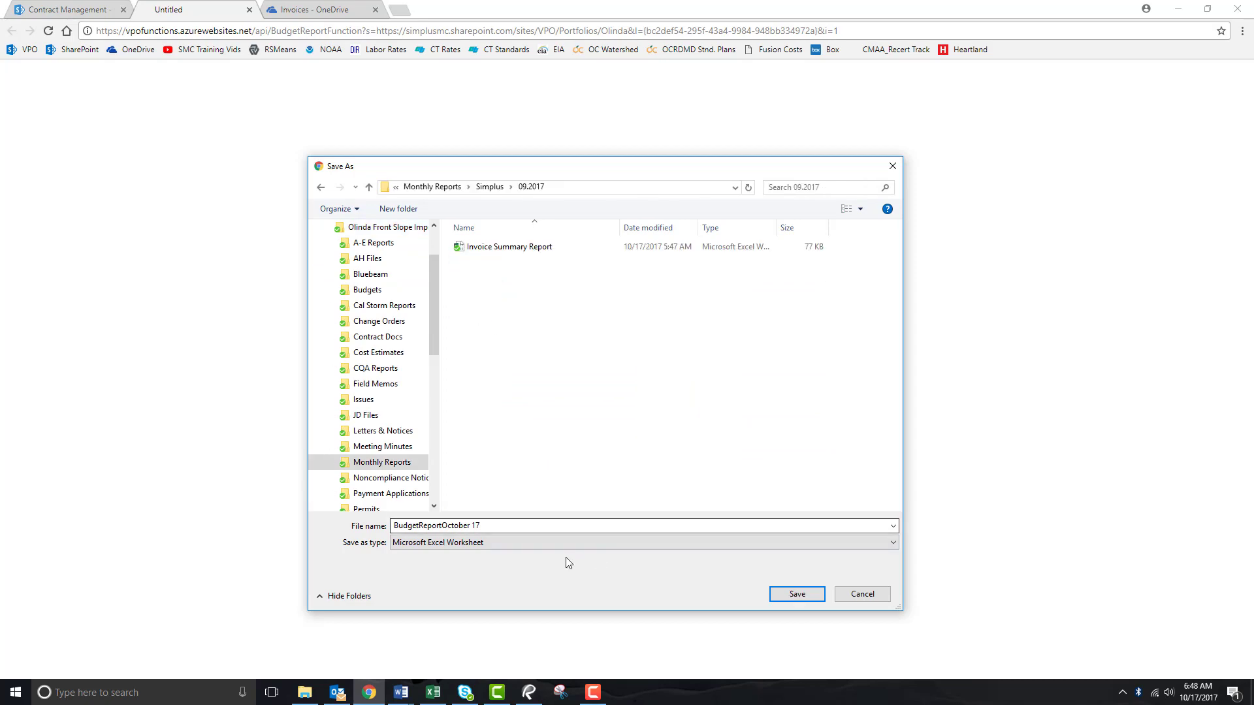
click(552, 545)
click(551, 544)
click(793, 594)
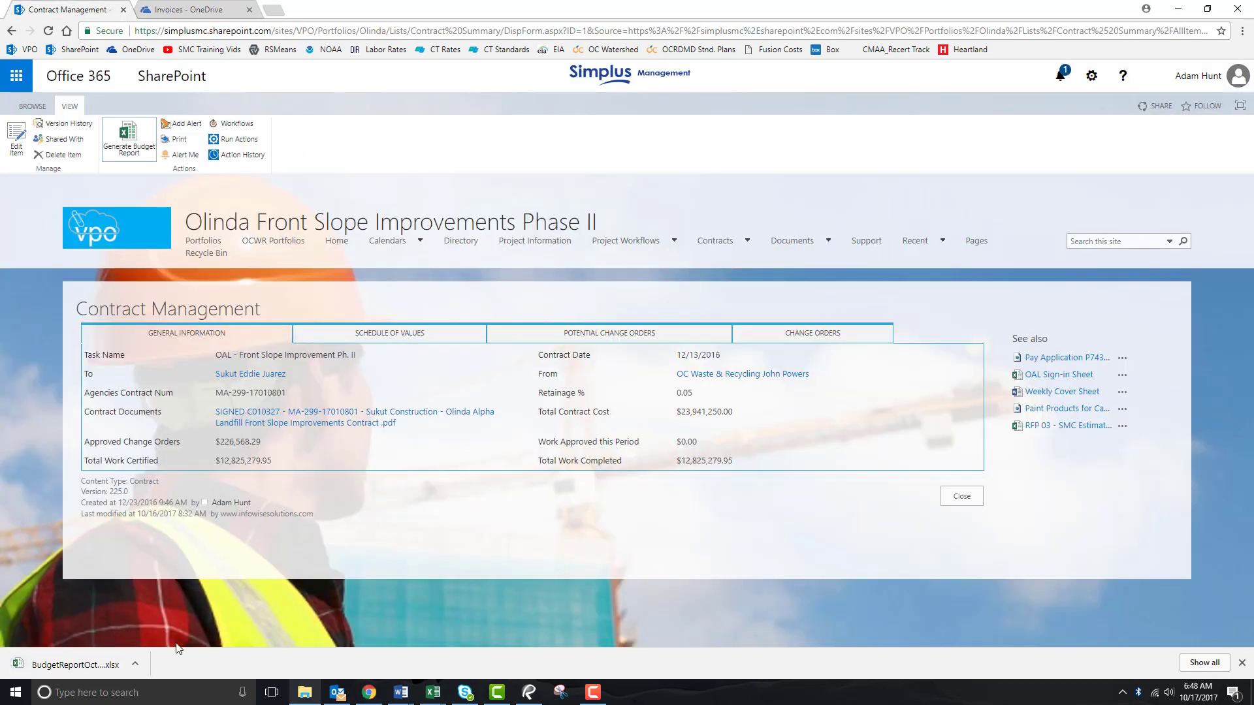
Open the BudgetReportOctober 17 workbook from the 09.2017 folder in Excel and save a PDF copy in the same folder.
click(305, 693)
click(413, 209)
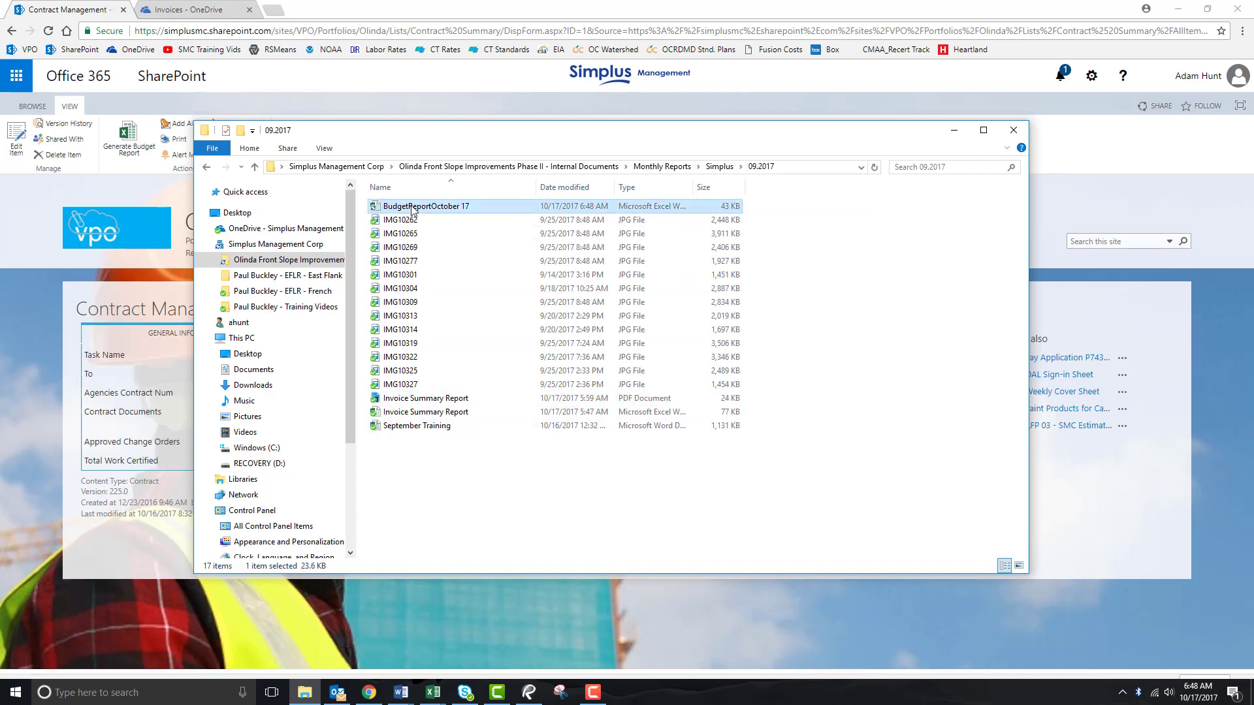
double_click(412, 206)
click(133, 18)
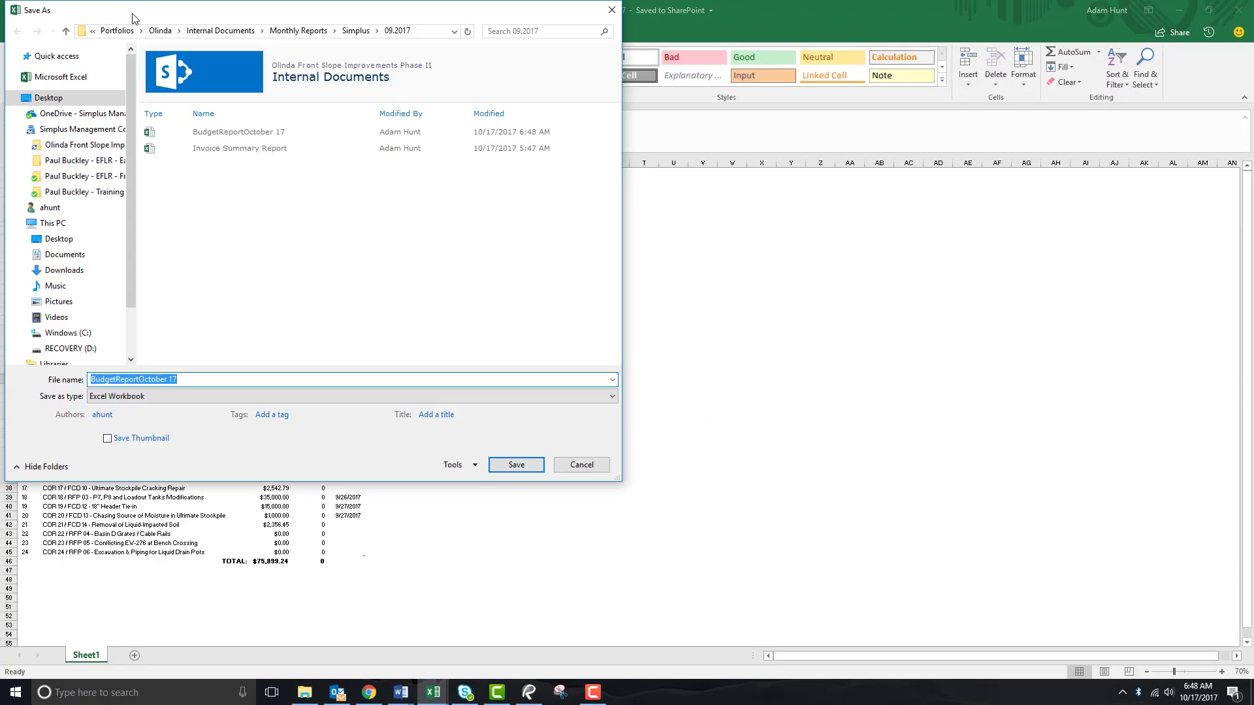
click(186, 396)
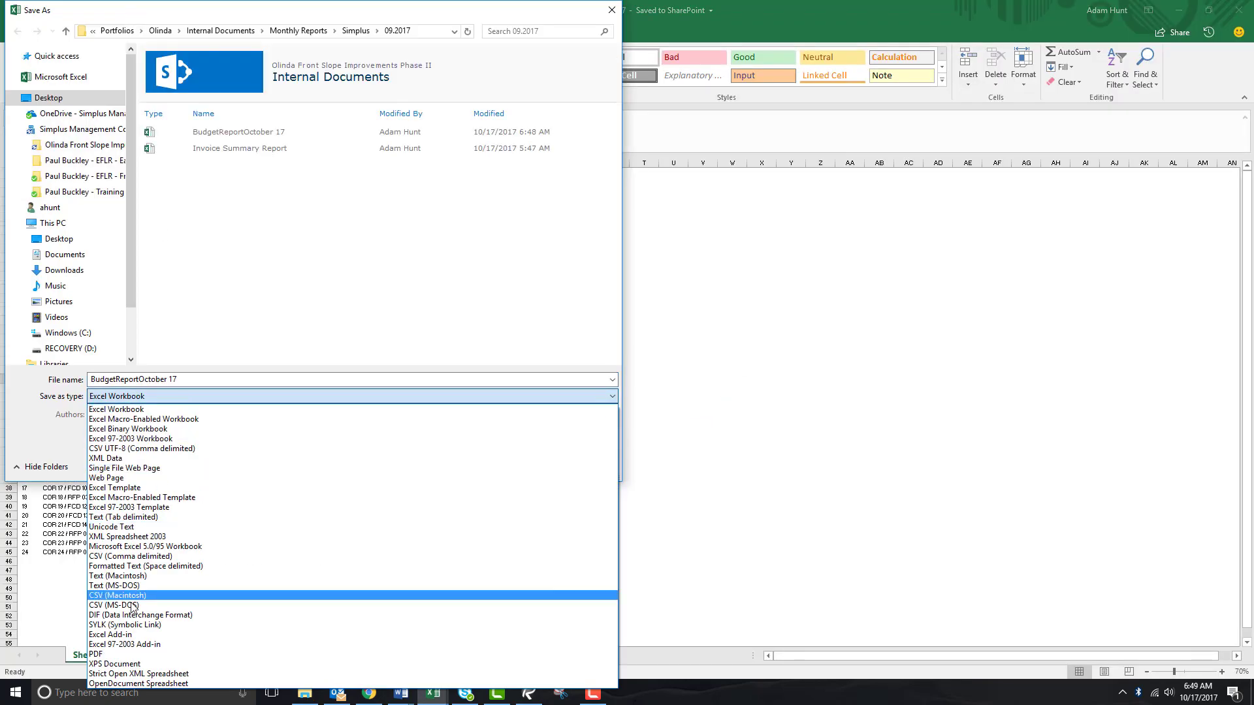
click(114, 655)
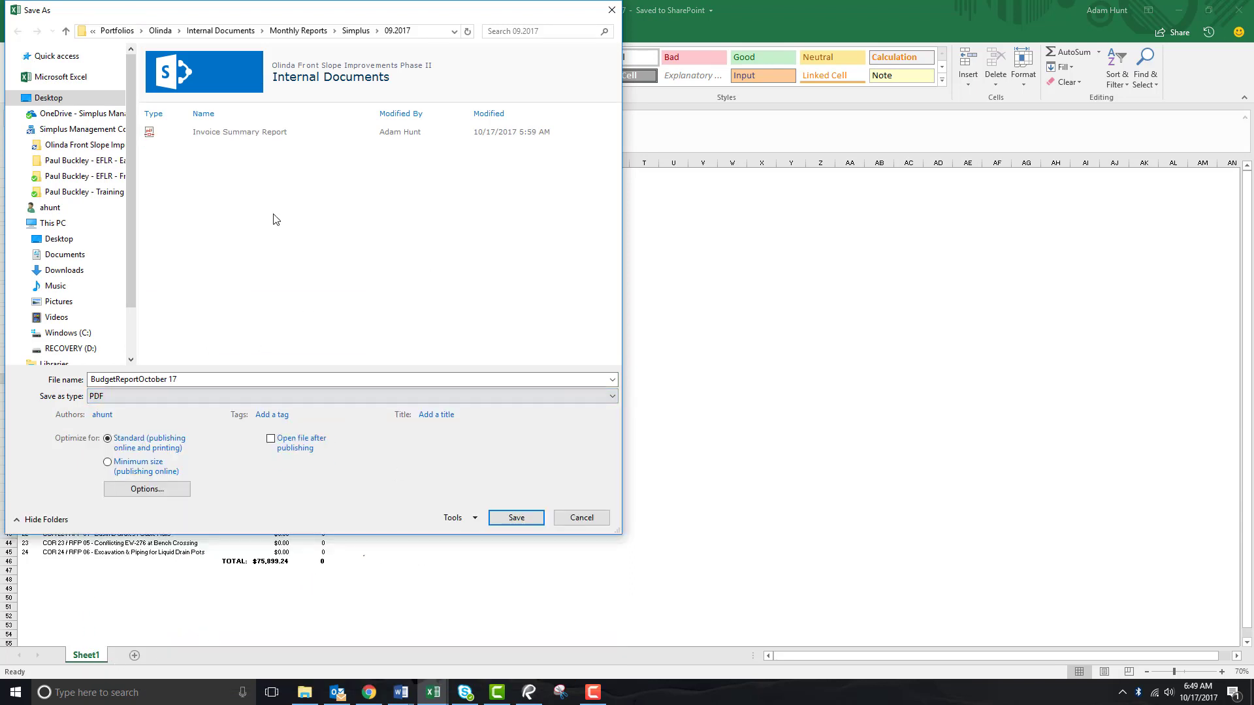
click(516, 518)
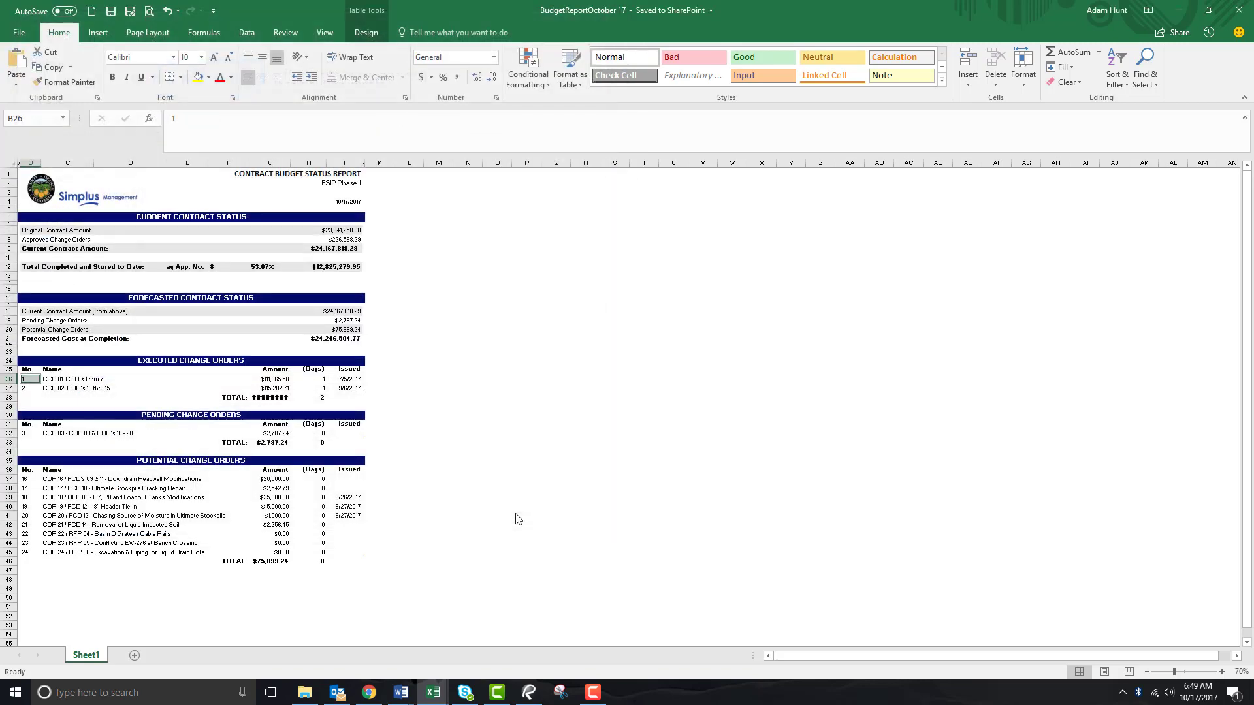
Open the BudgetReportOctober 17 PDF in Revu and snapshot the tables from Current Contract Status through Potential Change Orders.
click(305, 692)
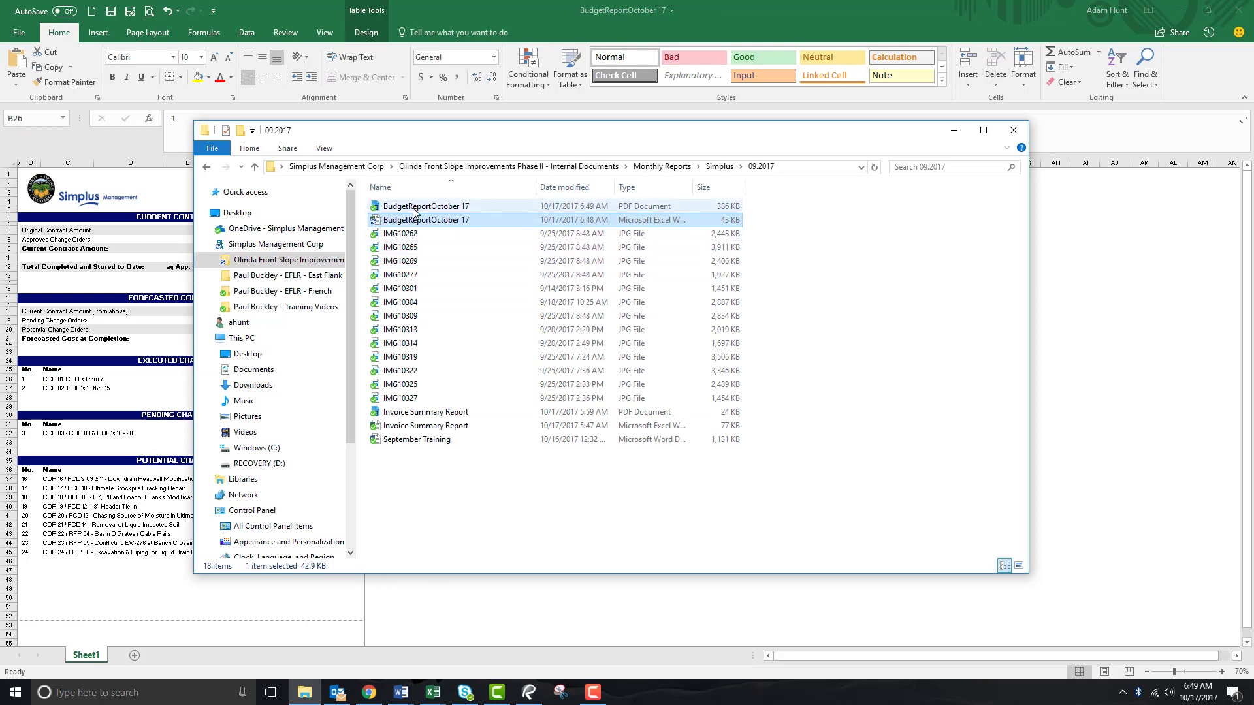
double_click(414, 208)
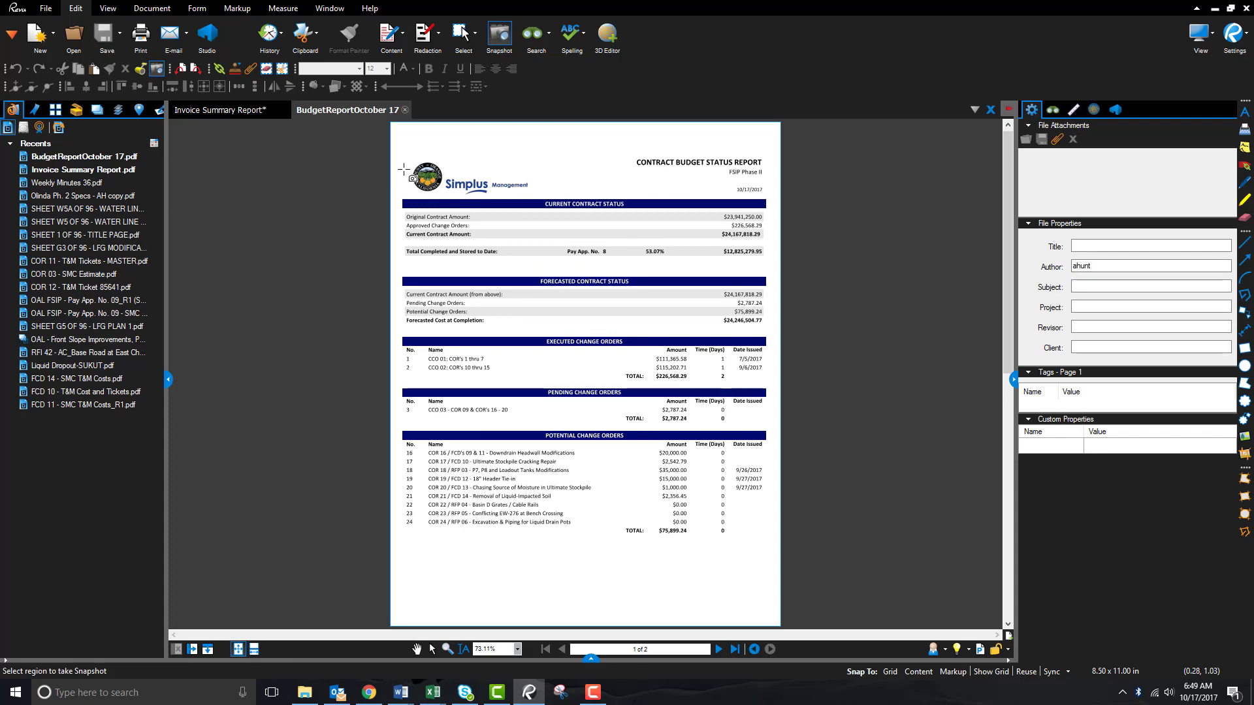
drag(401, 198, 767, 536)
Switch to the September Training document in Word, remove the contract summary and contractor payments tables, and widen Change Management Summary to full page width.
mouse_move(404, 698)
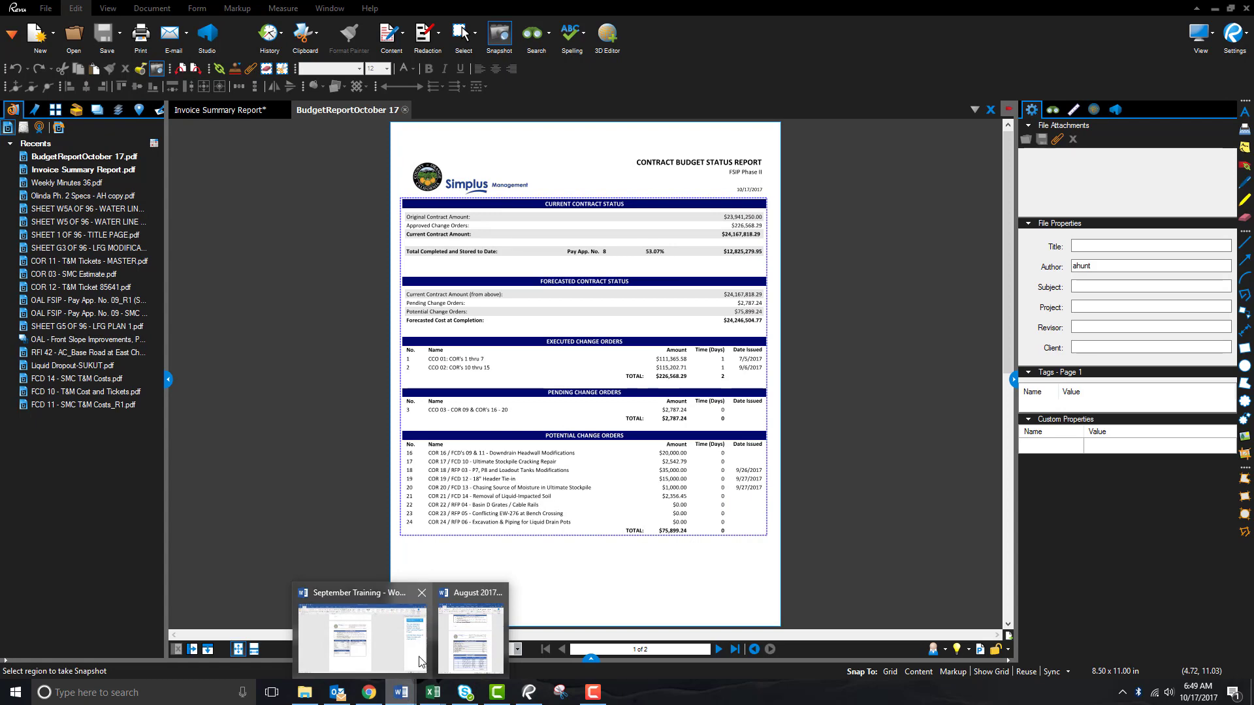
click(394, 650)
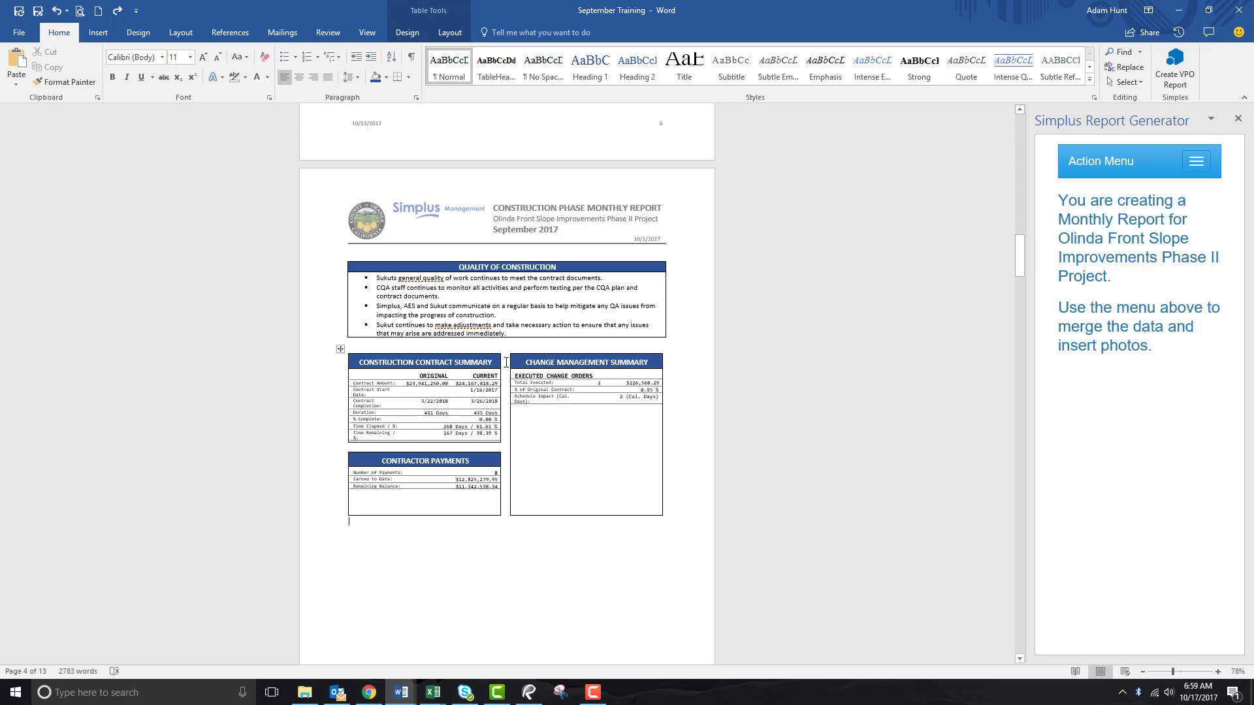
drag(507, 363, 375, 500)
click(557, 463)
click(581, 509)
drag(502, 493, 665, 498)
drag(504, 391, 424, 400)
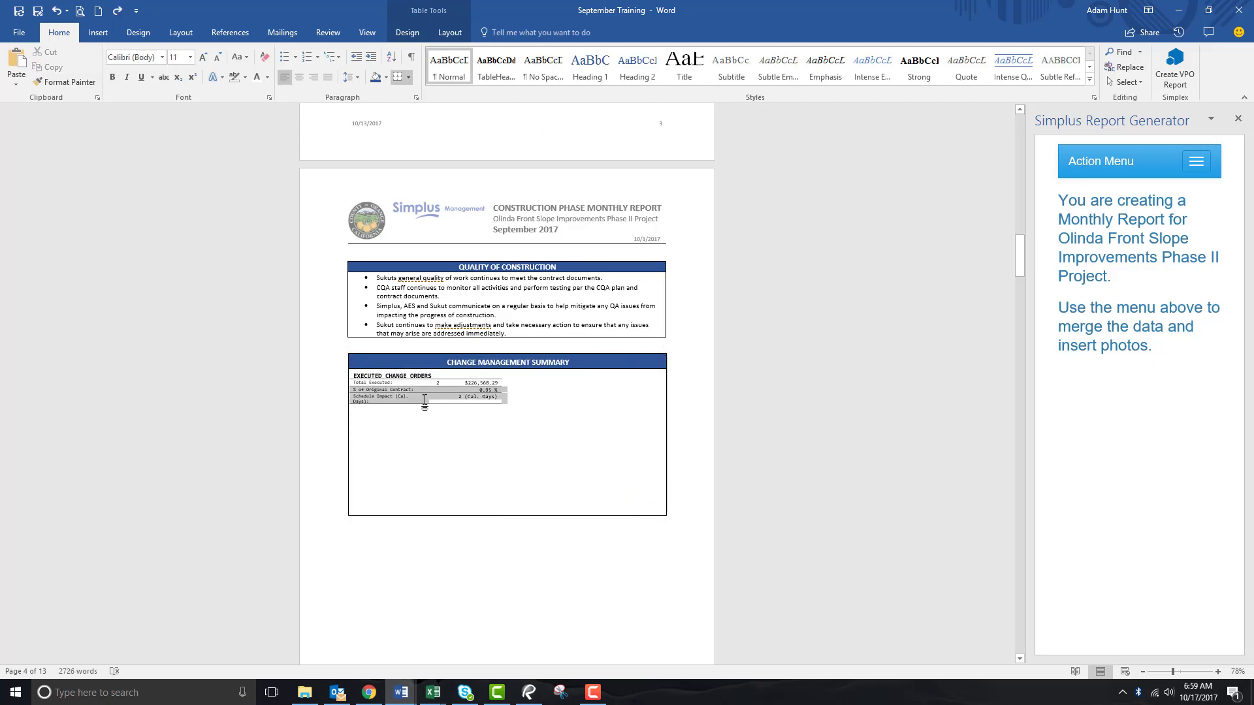
Delete the nested Executed Change Orders table from the Change Management Summary box.
click(341, 366)
key(Delete)
click(445, 406)
click(451, 397)
right_click(342, 366)
click(382, 460)
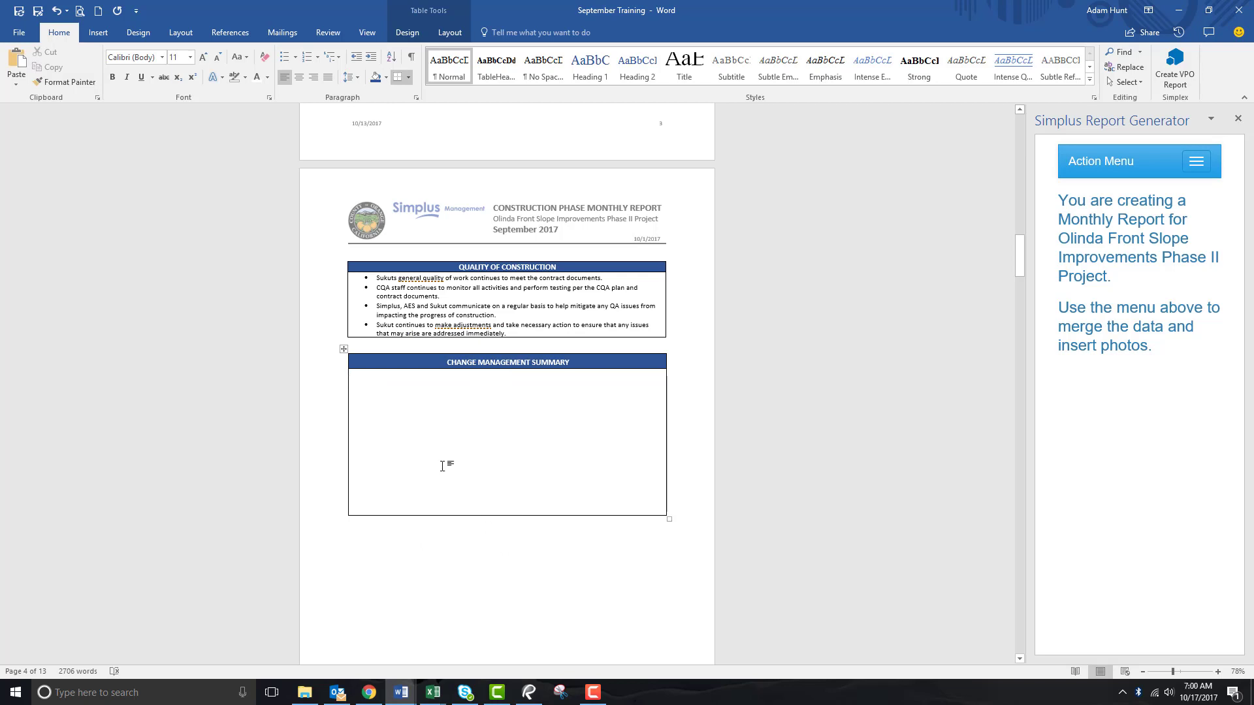
Paste the budget report snapshot into the Change Management Summary box and extend the table down to near the page footer.
key(ctrl+v)
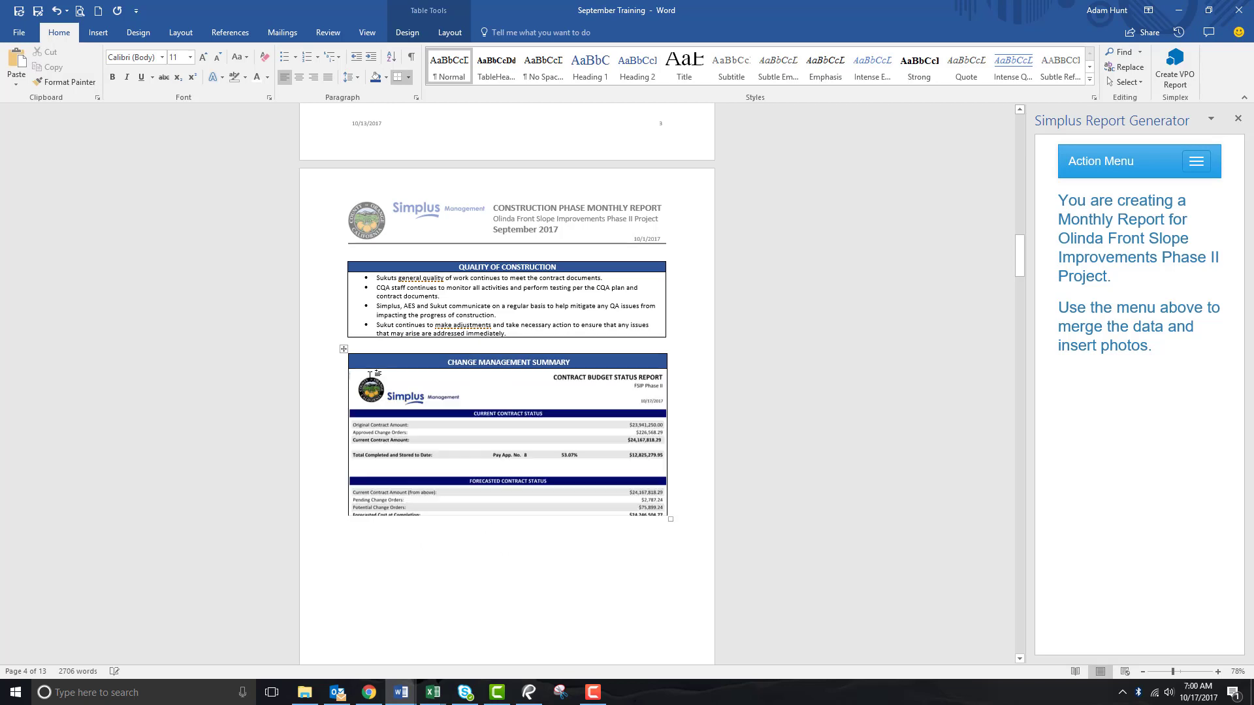
scroll(356, 385, down, 1)
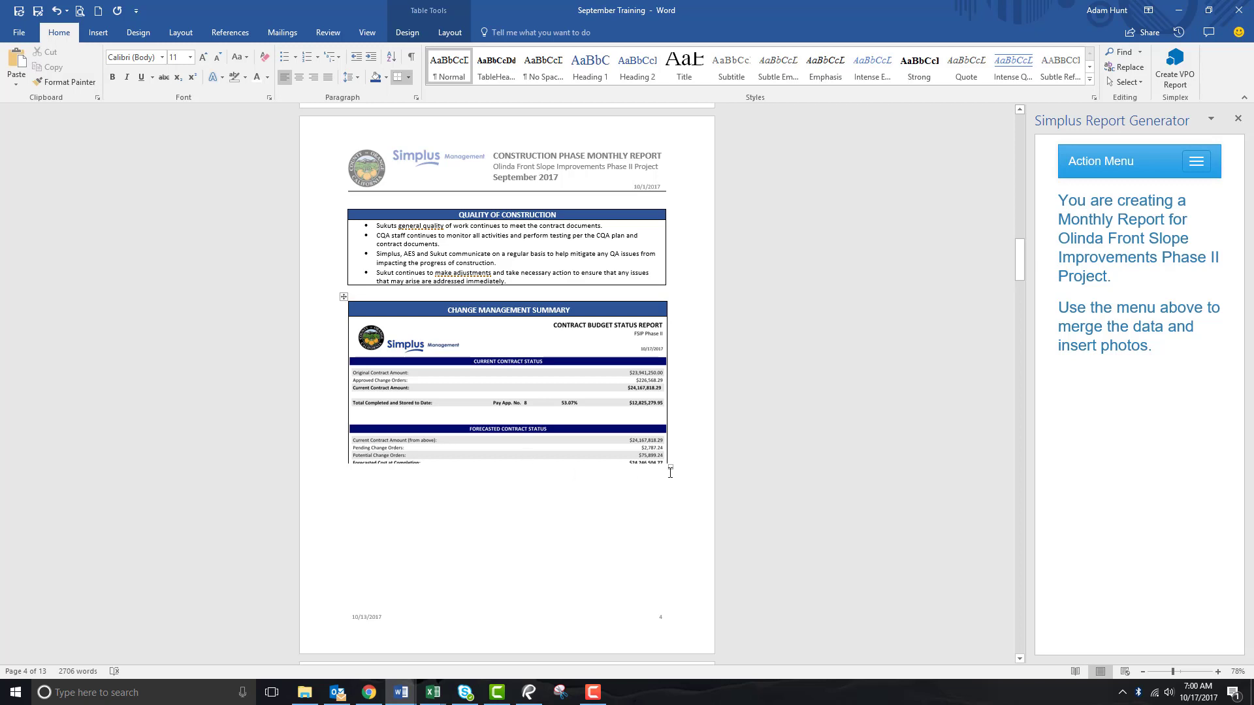
drag(671, 468, 666, 598)
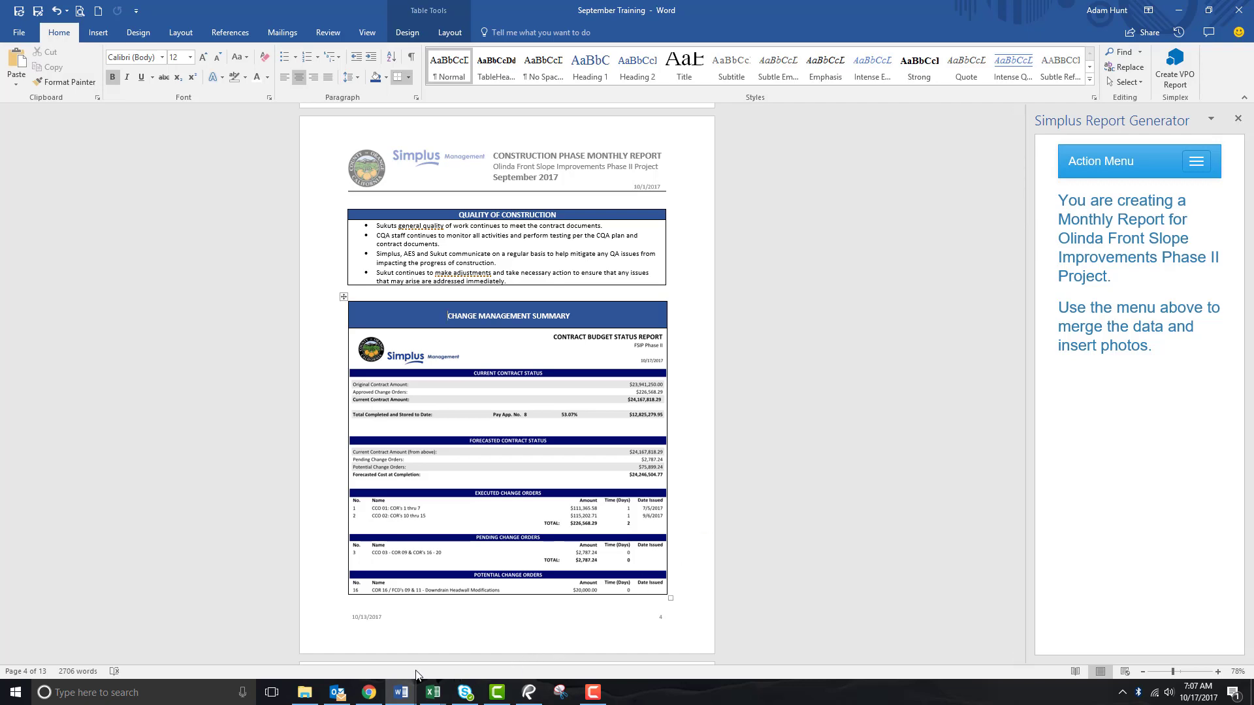
Switch back to the SharePoint site in Chrome and open the project's Statement of Calendar Days record.
click(375, 689)
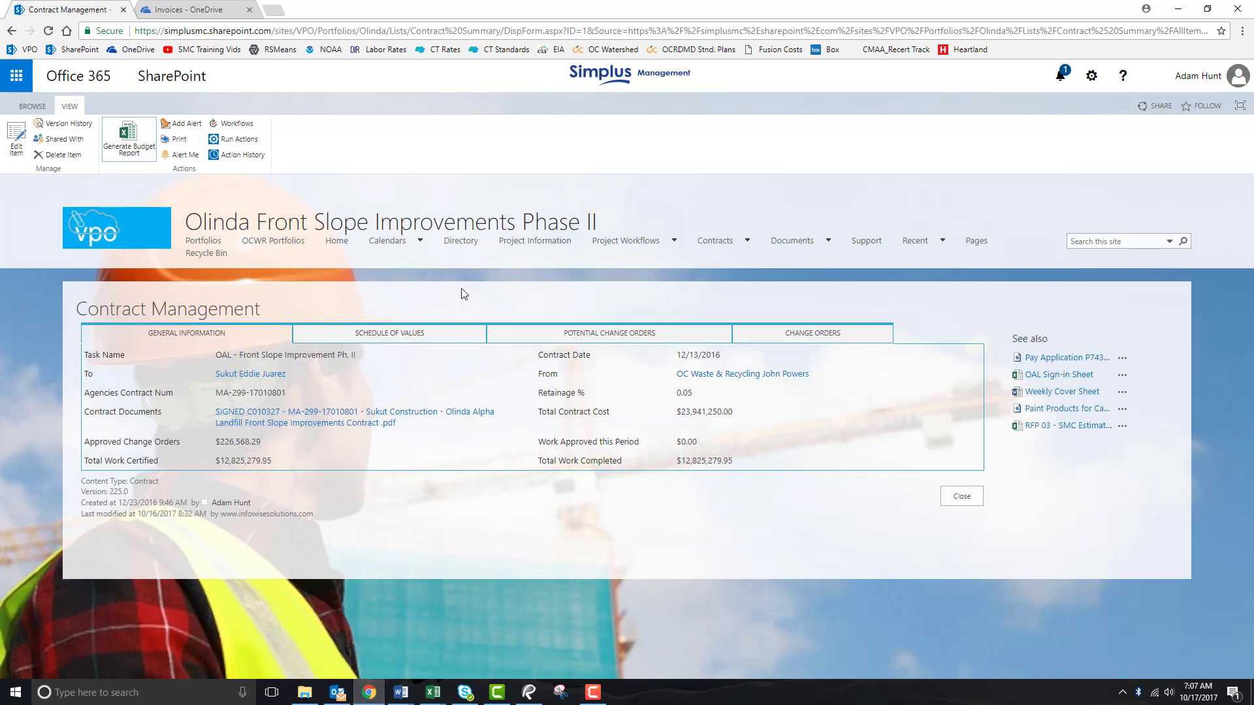
mouse_move(402, 242)
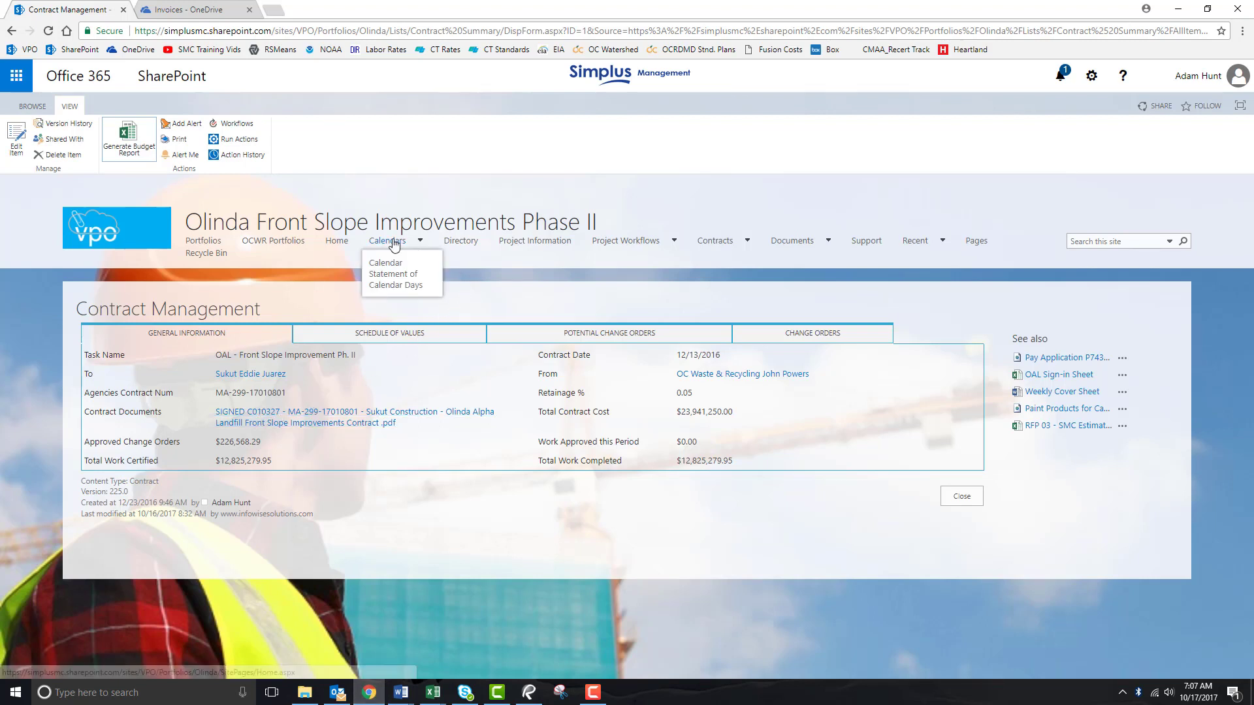
click(394, 279)
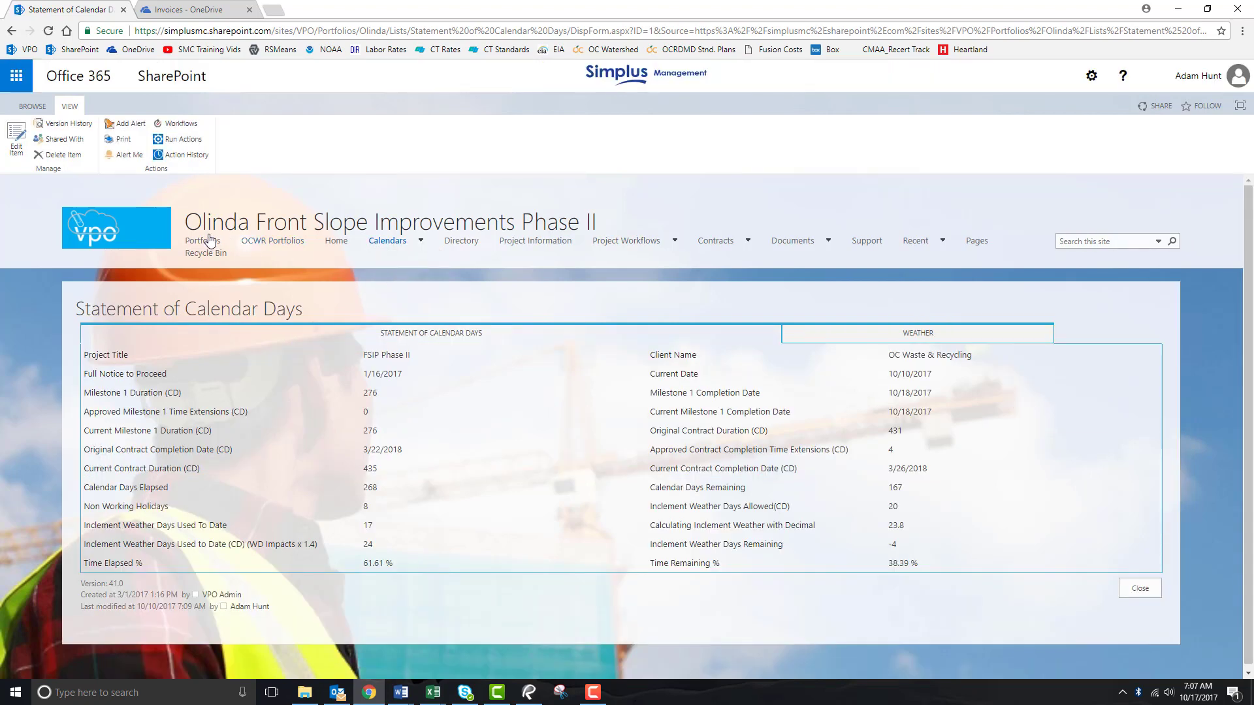
Print the calendar days record with the Statement of Calendar Days template and export it as a PDF.
click(121, 141)
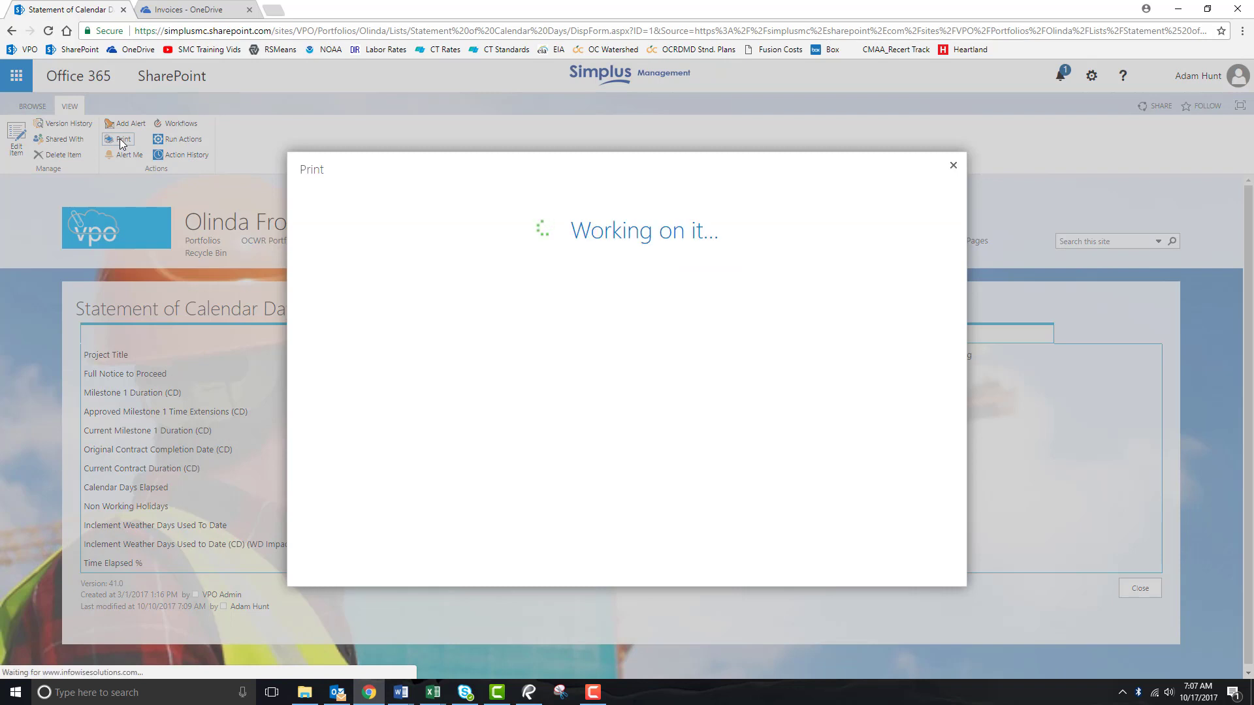
click(441, 199)
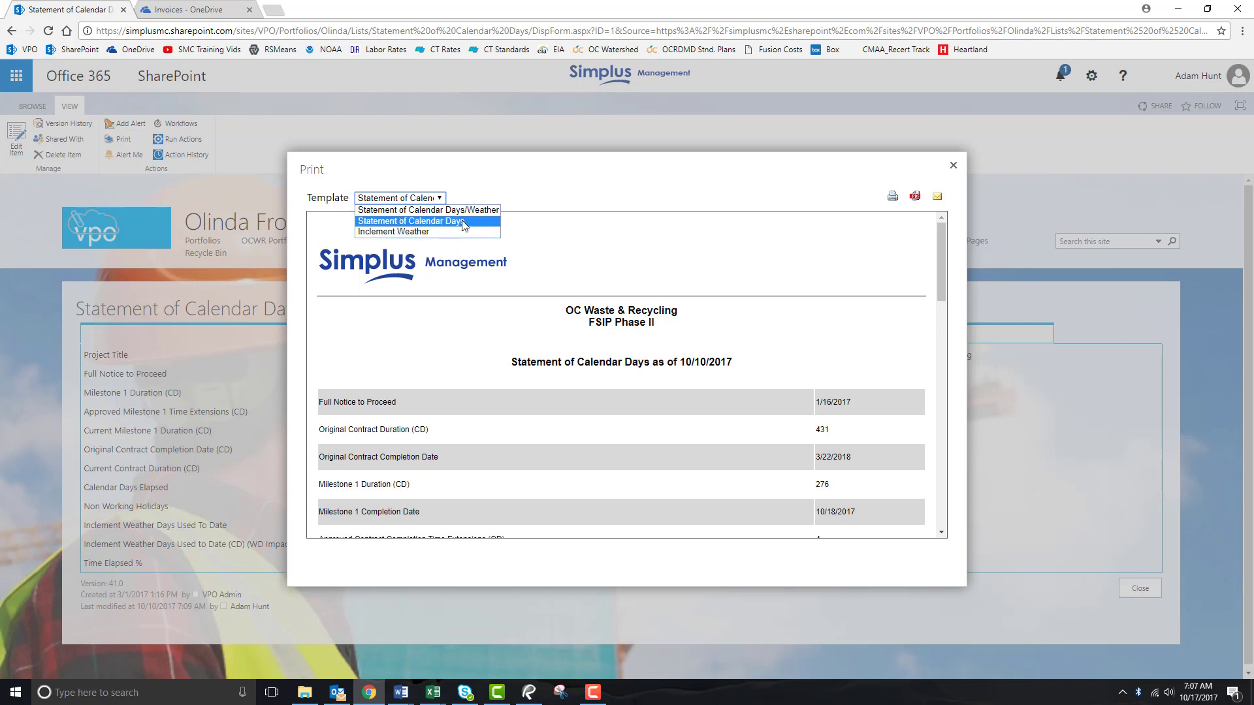
click(461, 222)
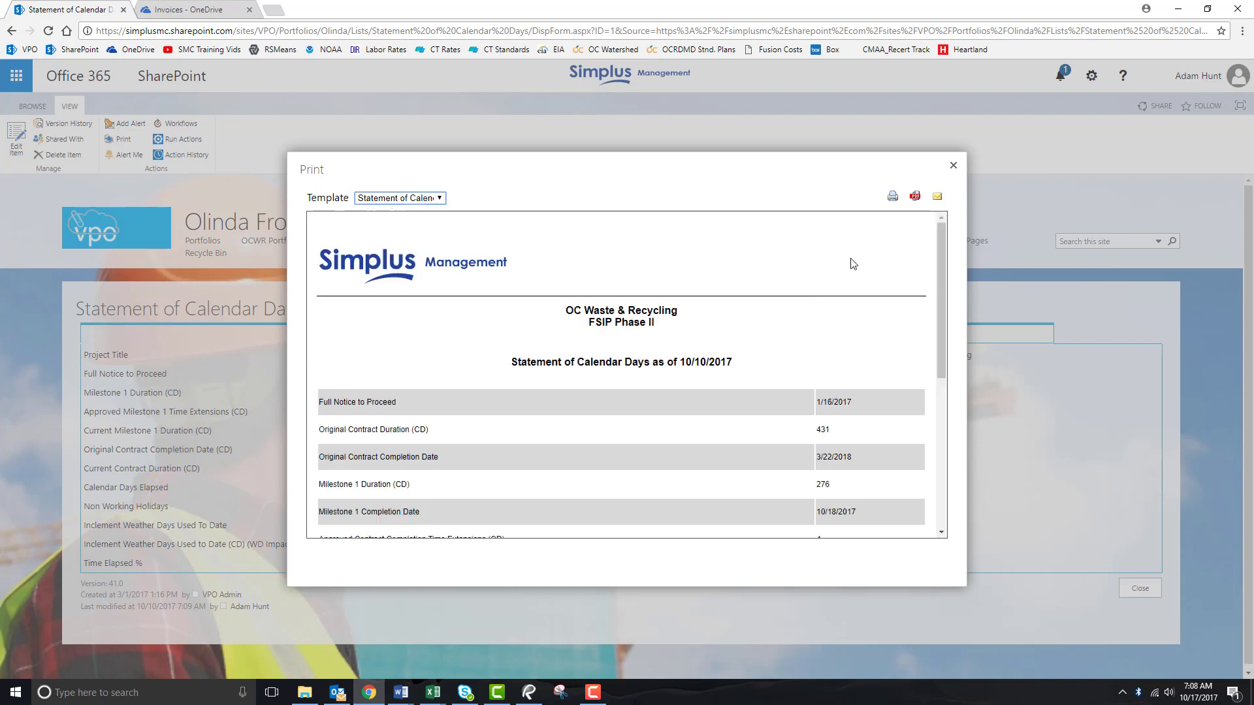
click(914, 203)
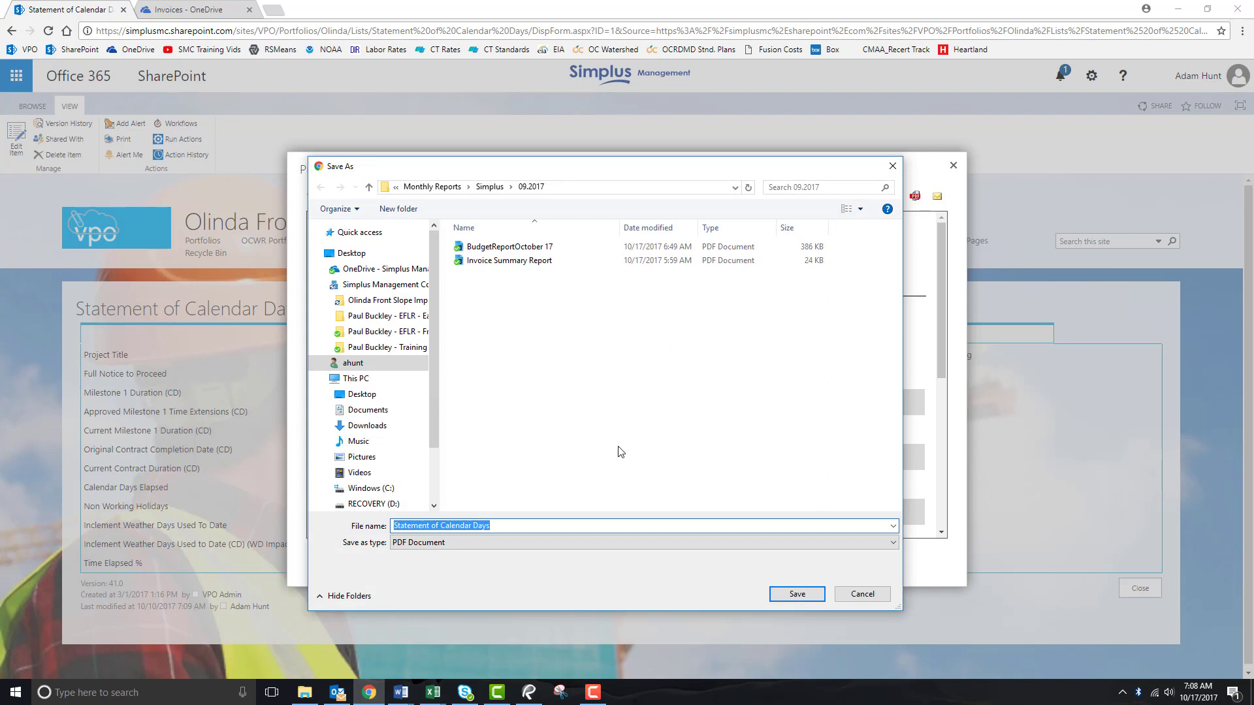
Save the PDF as Statement of Calendar Days in the Olinda Front Slope project's Monthly Reports > Simplus > 09.2017 folder.
click(387, 300)
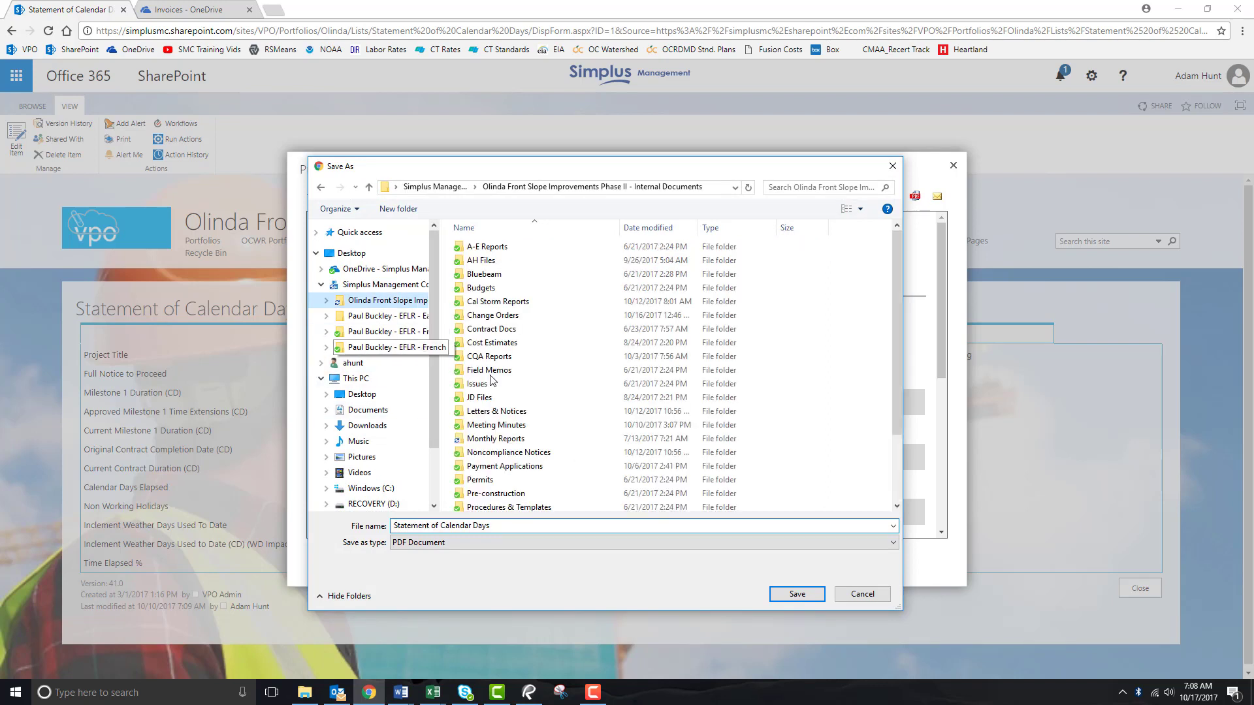
double_click(498, 439)
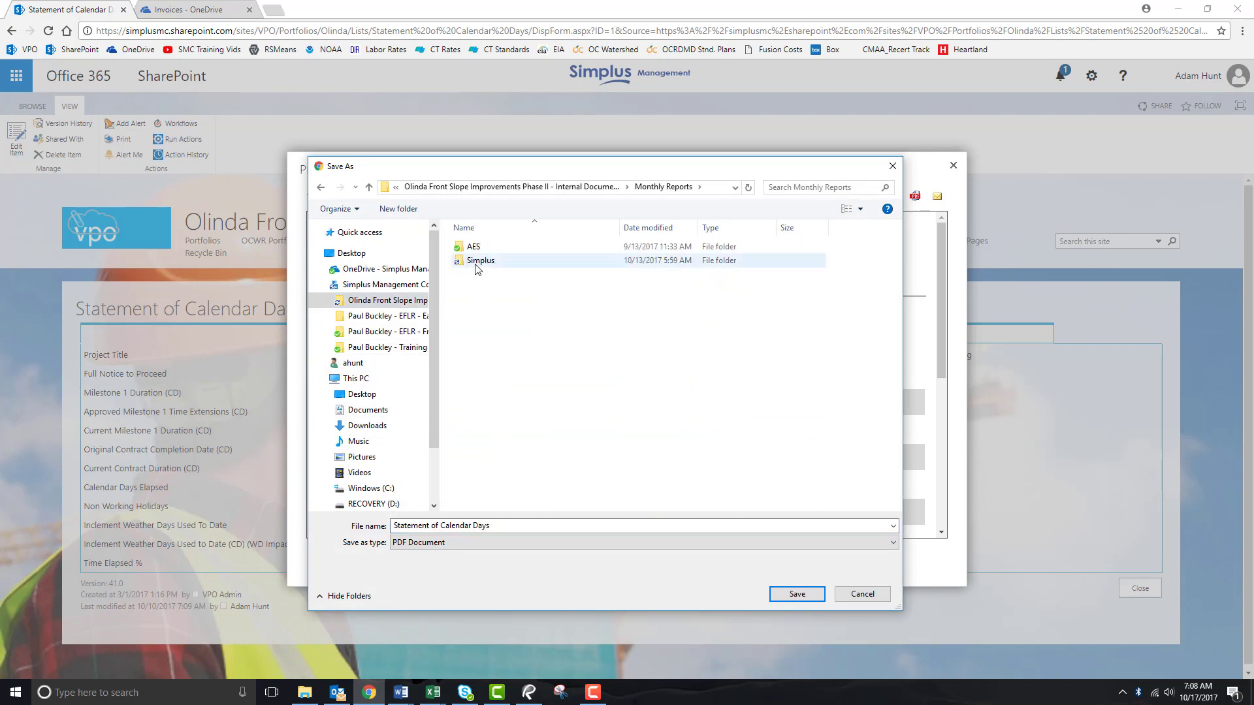
double_click(478, 261)
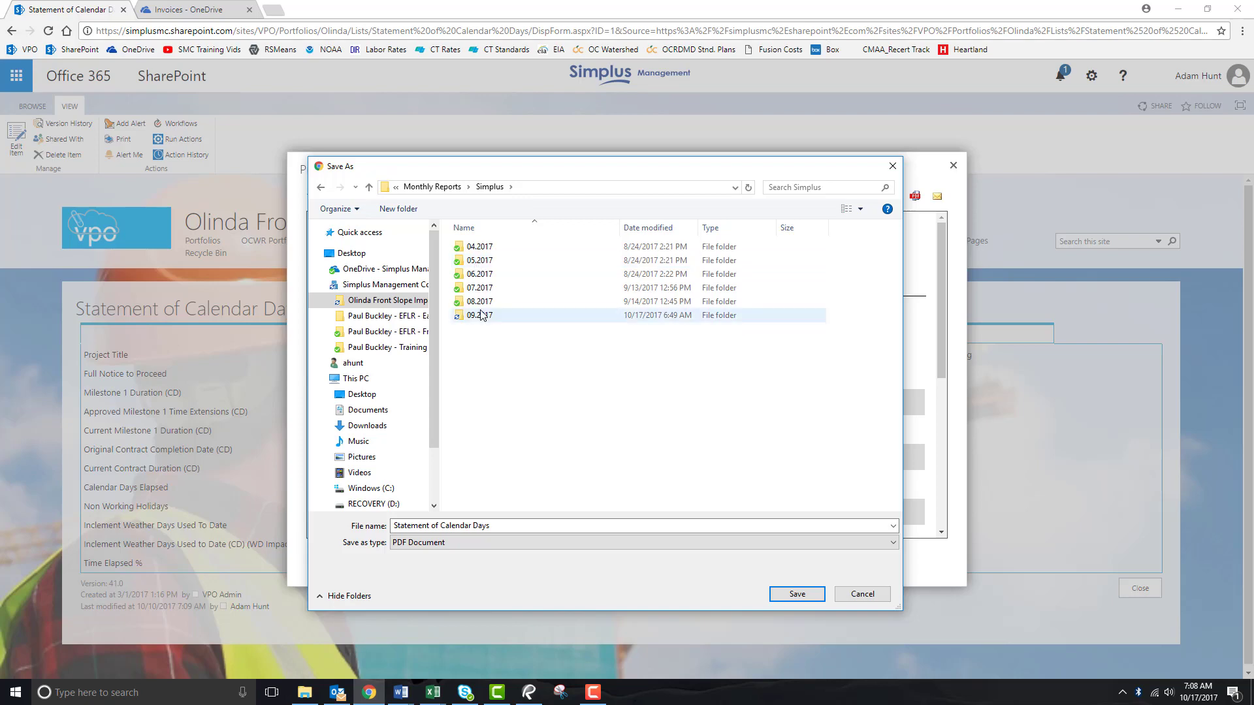
double_click(480, 315)
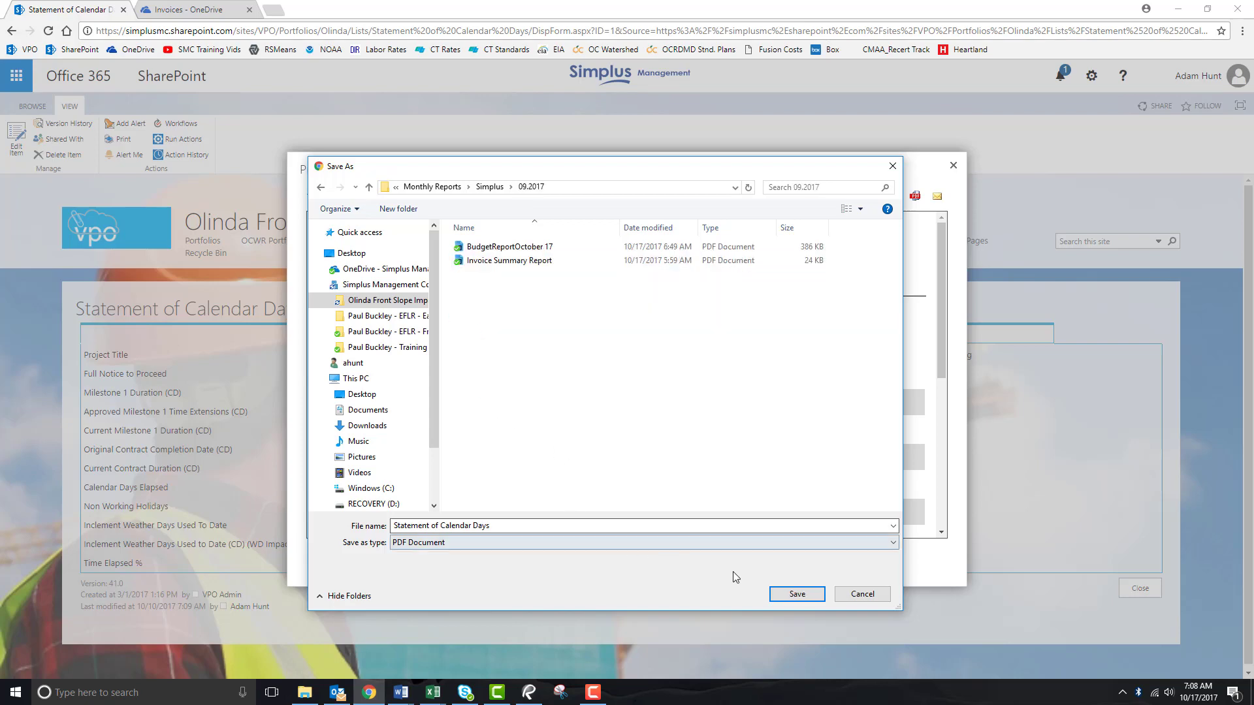
click(797, 593)
Open the saved Statement of Calendar Days PDF from the 09.2017 folder and take a snapshot of its full data table.
click(307, 694)
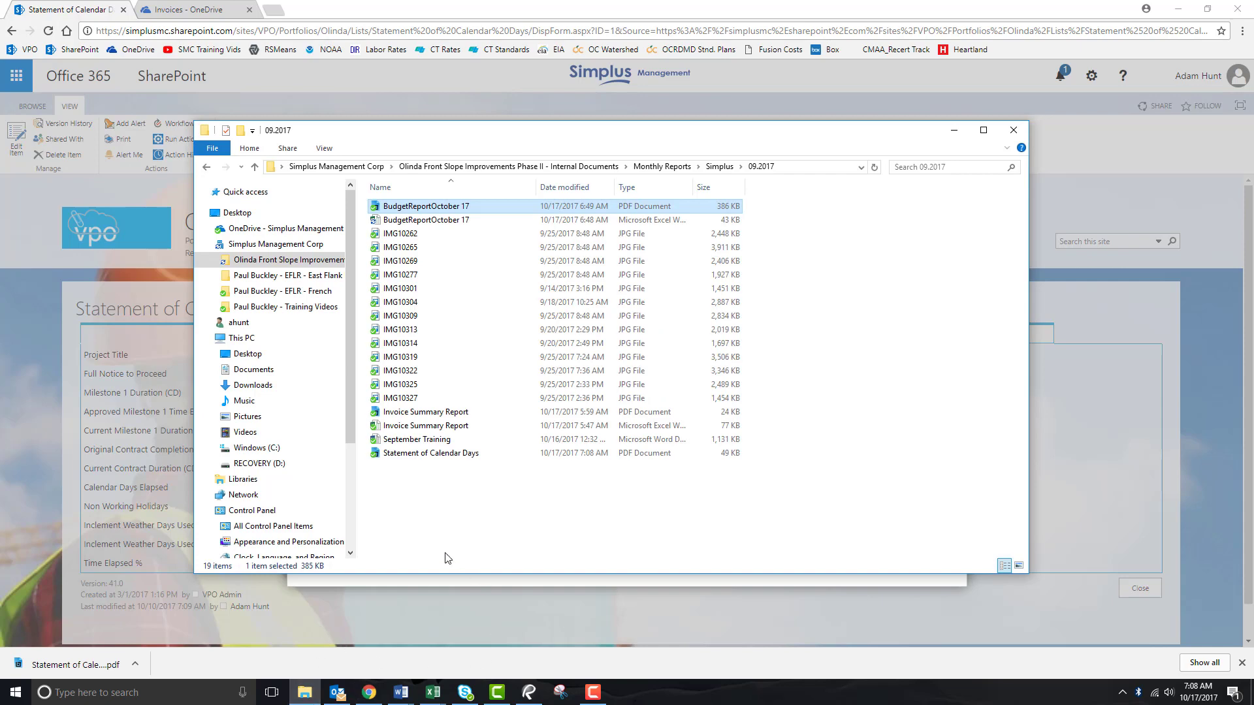
double_click(419, 454)
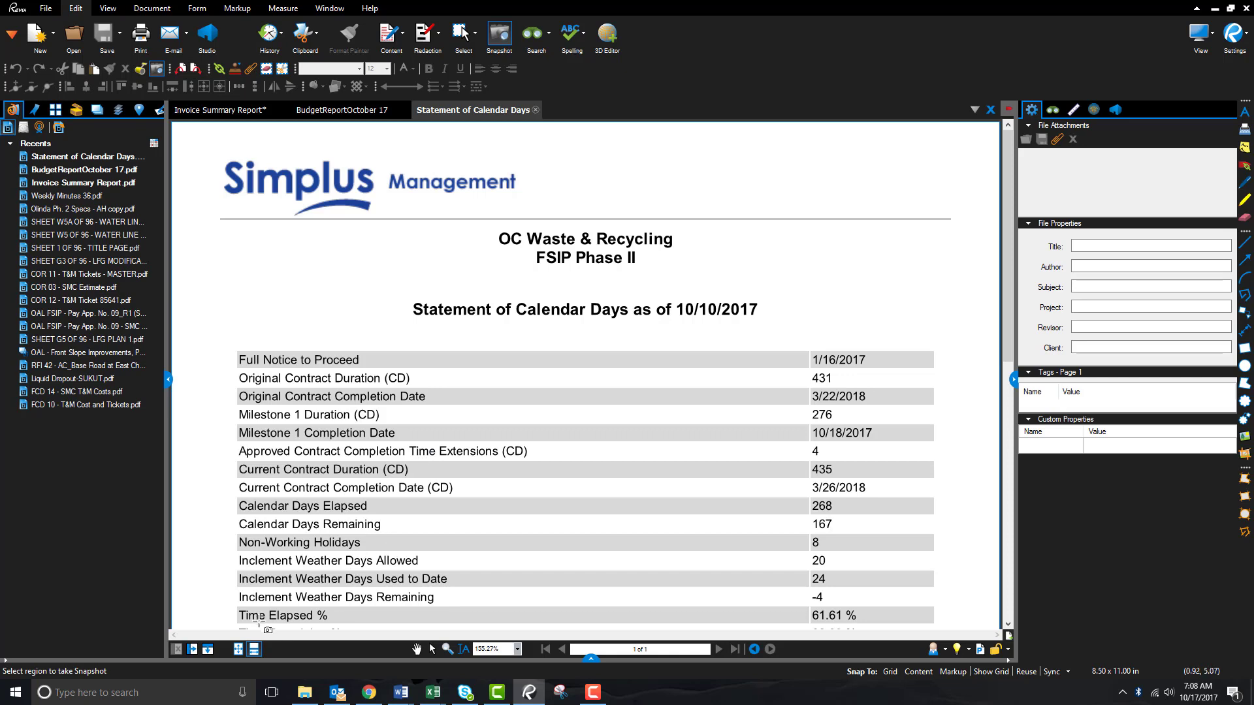
click(238, 649)
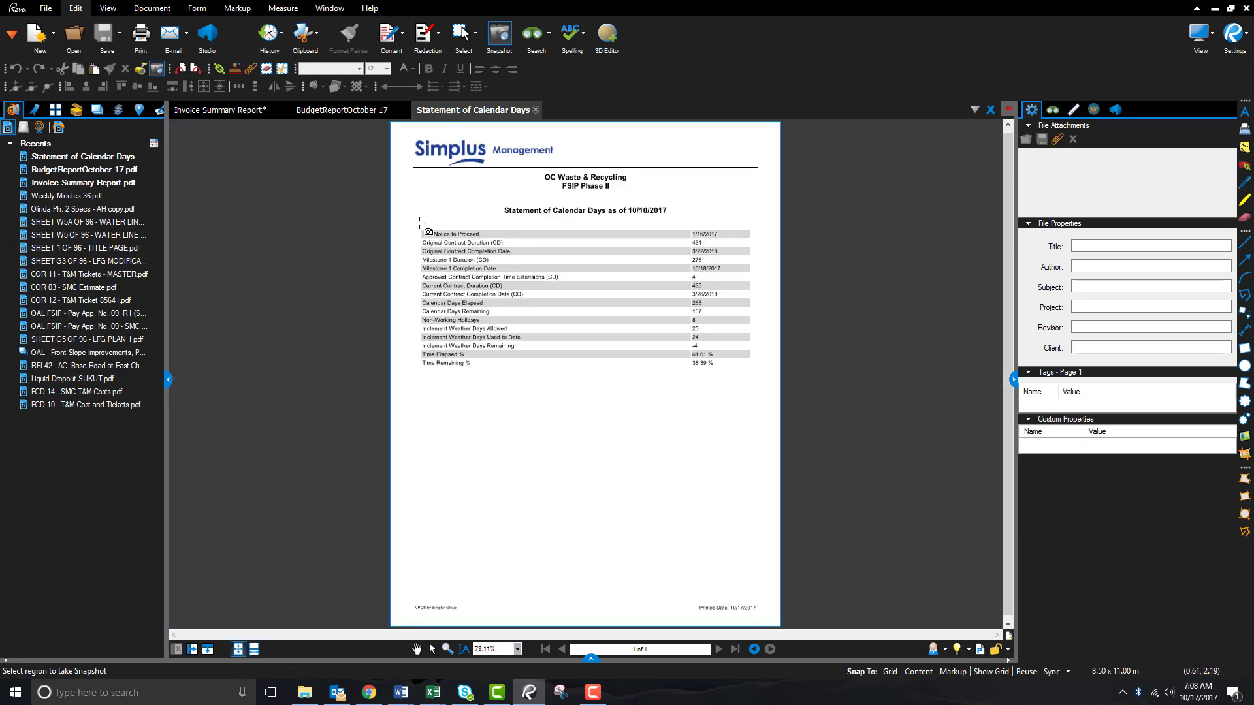
drag(420, 227, 752, 367)
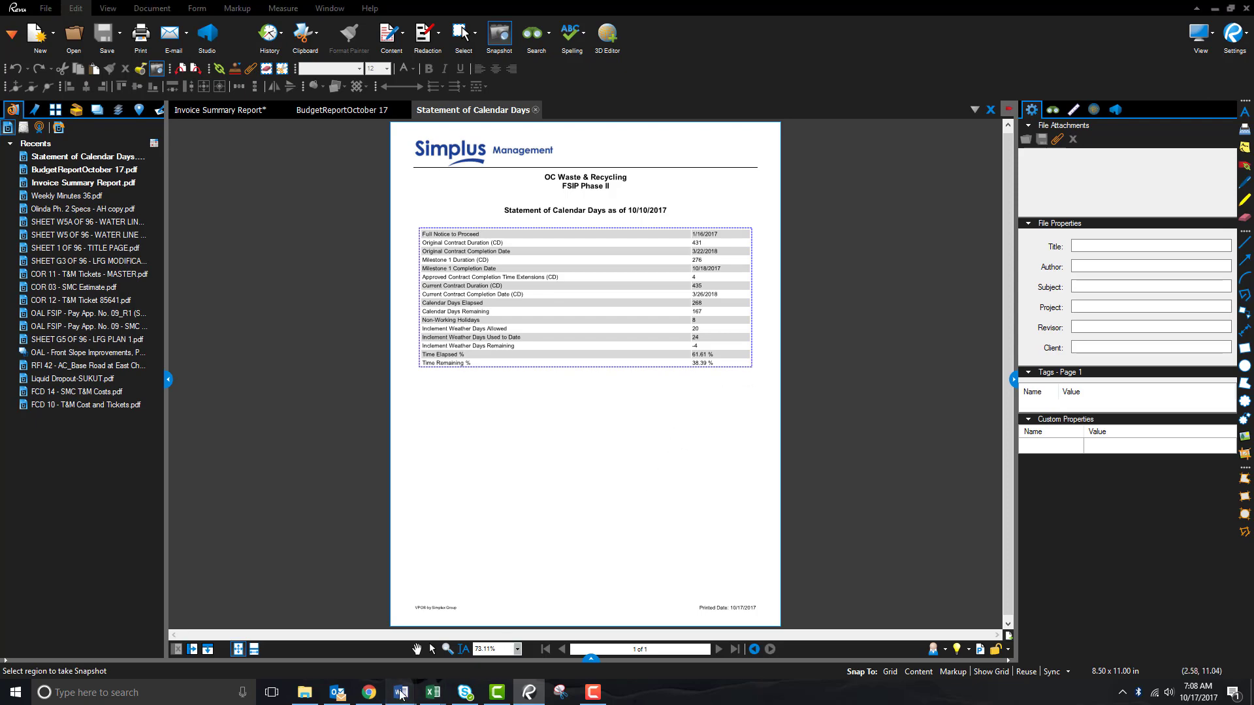
Switch to the September Training document in Word and add two blank lines above the Contractor Payments table.
mouse_move(401, 694)
click(394, 653)
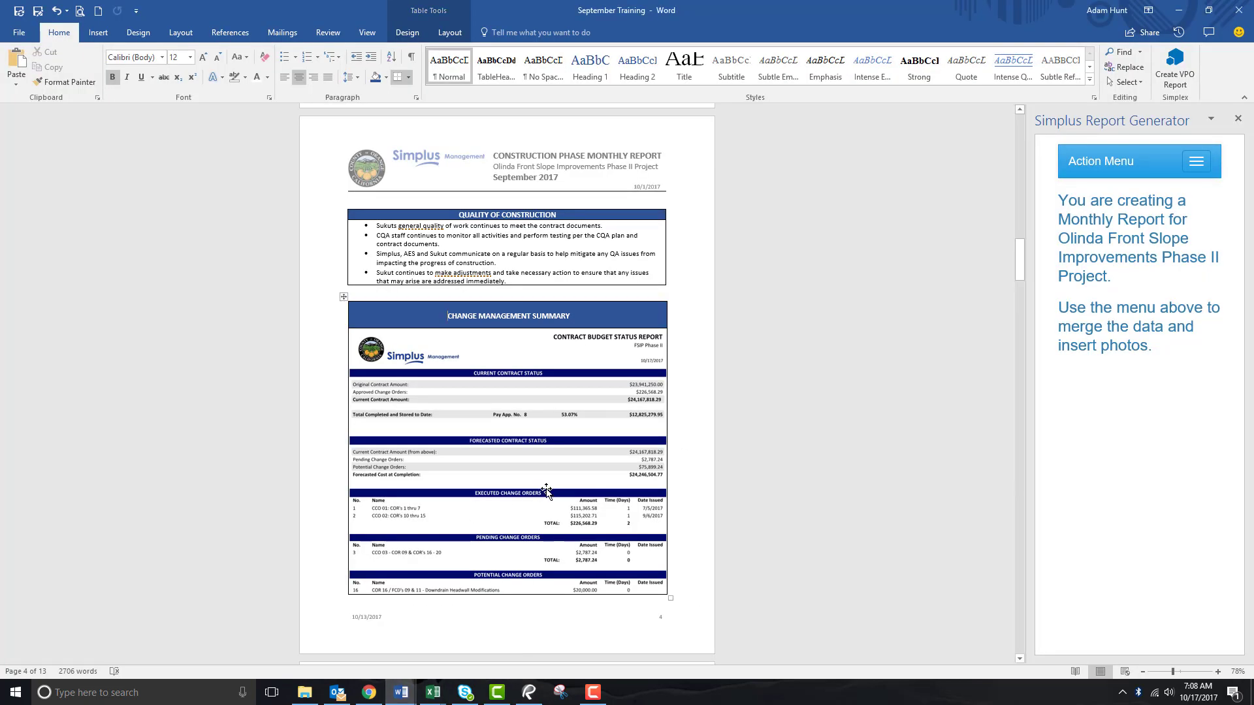
scroll(546, 493, down, 1)
scroll(546, 493, down, 4)
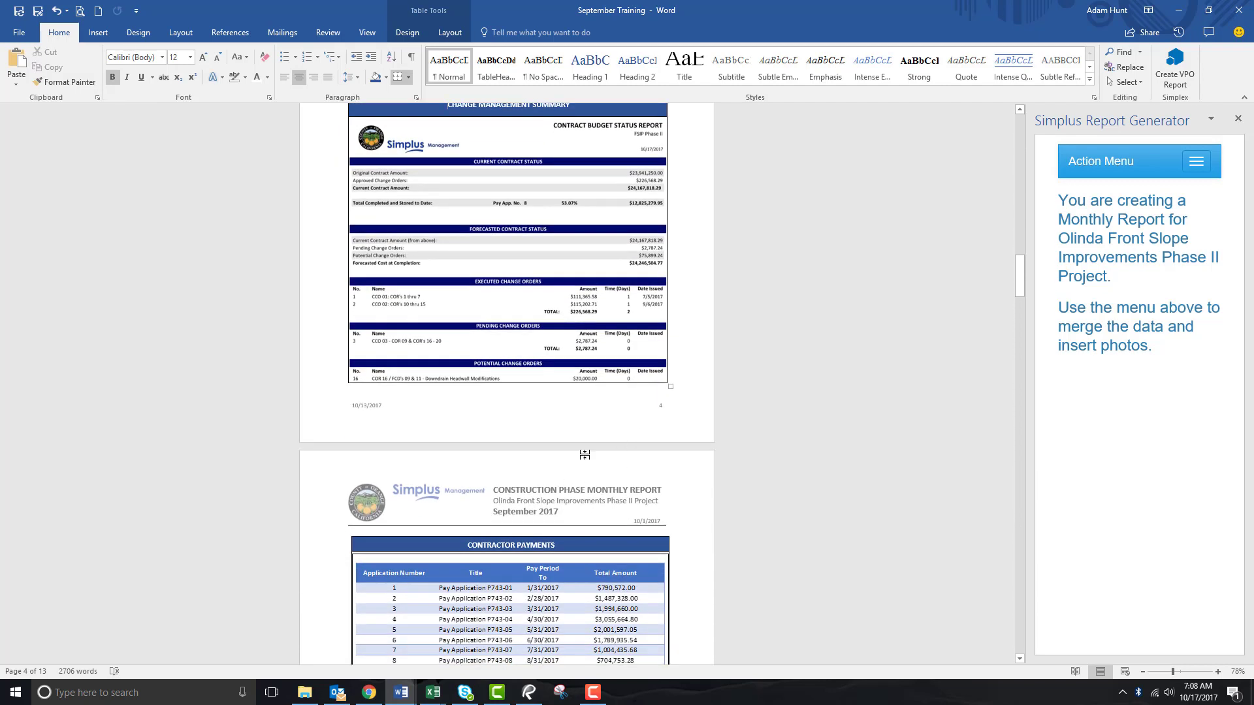
click(367, 530)
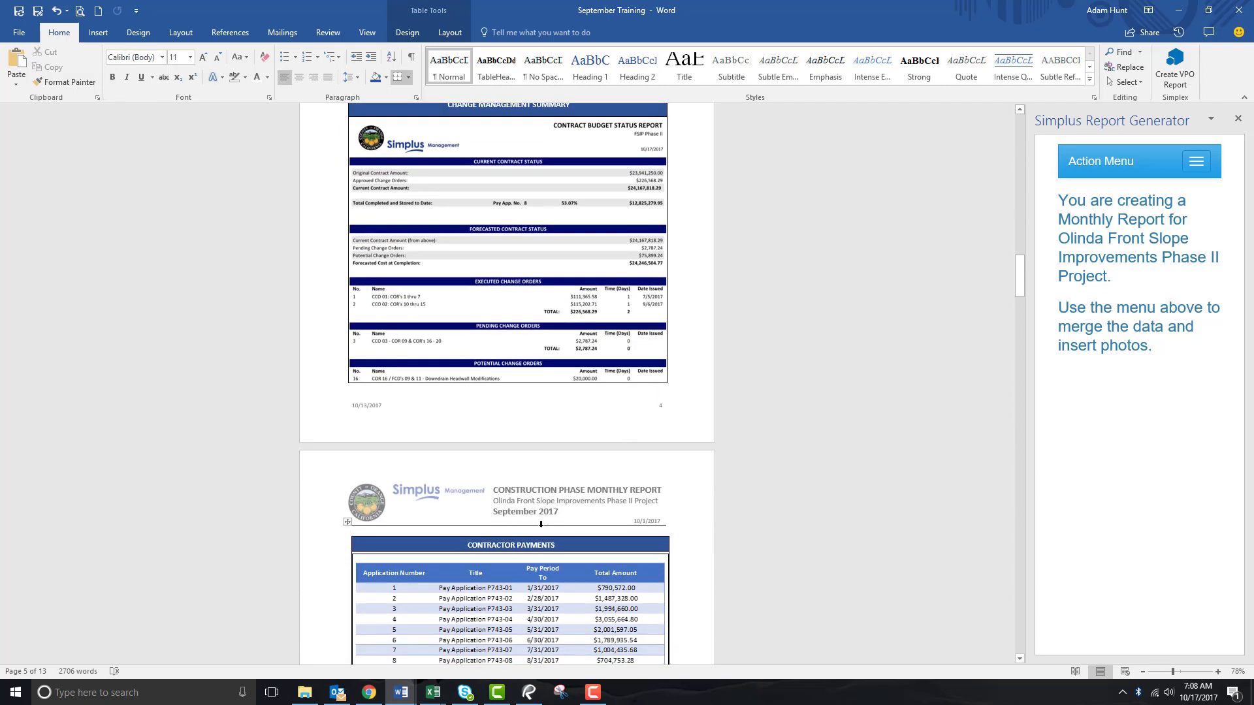
key(Return)
key(Return)
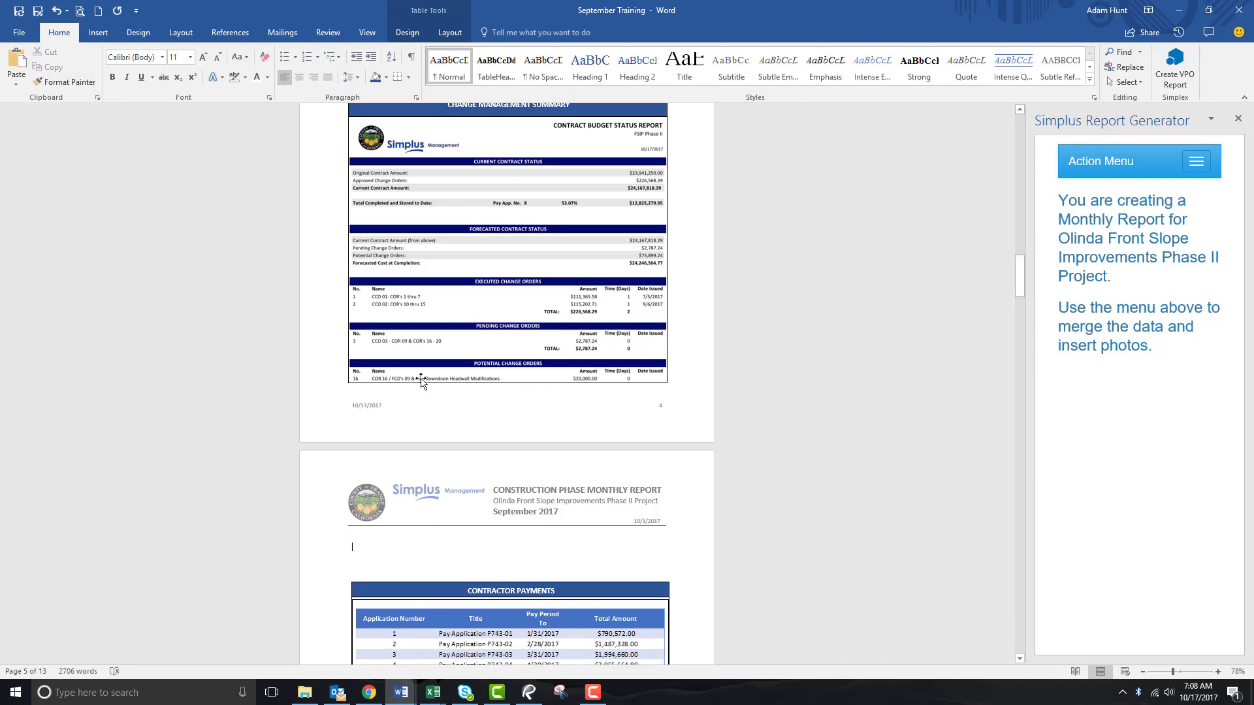
Copy the whole Change Management Summary table and paste it into the blank space above Contractor Payments.
scroll(420, 381, up, 2)
click(315, 177)
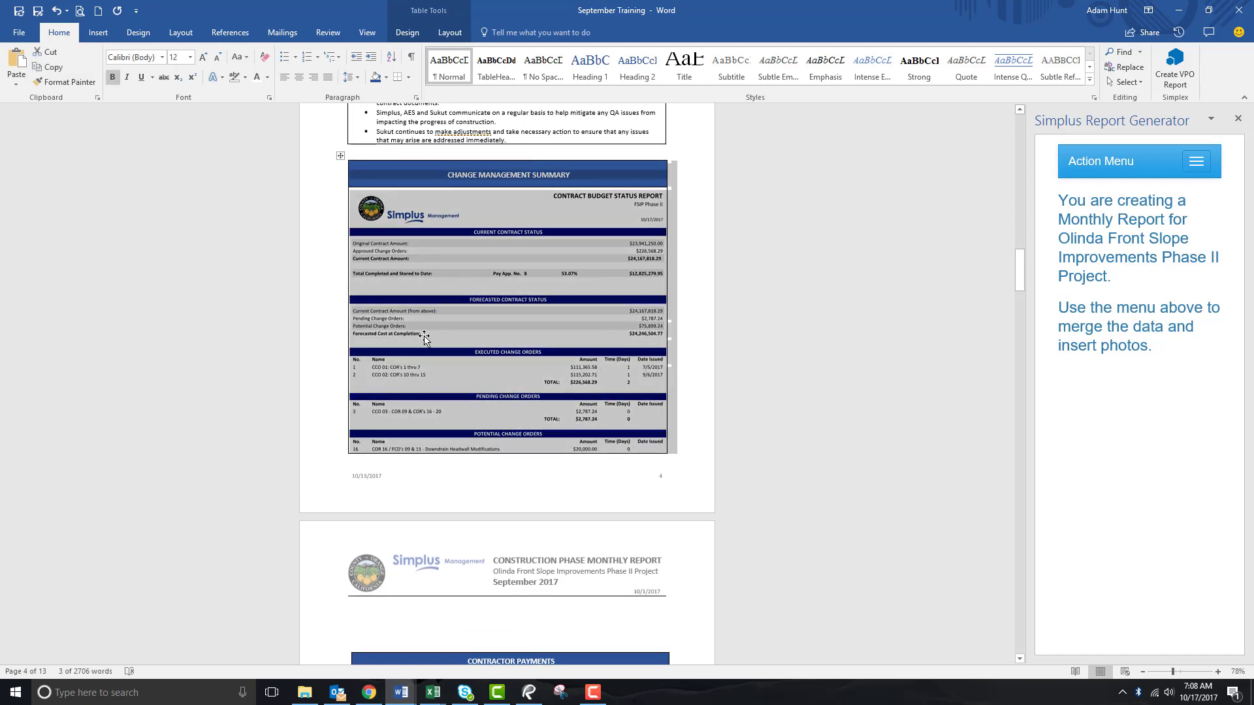
right_click(342, 157)
click(377, 183)
click(355, 615)
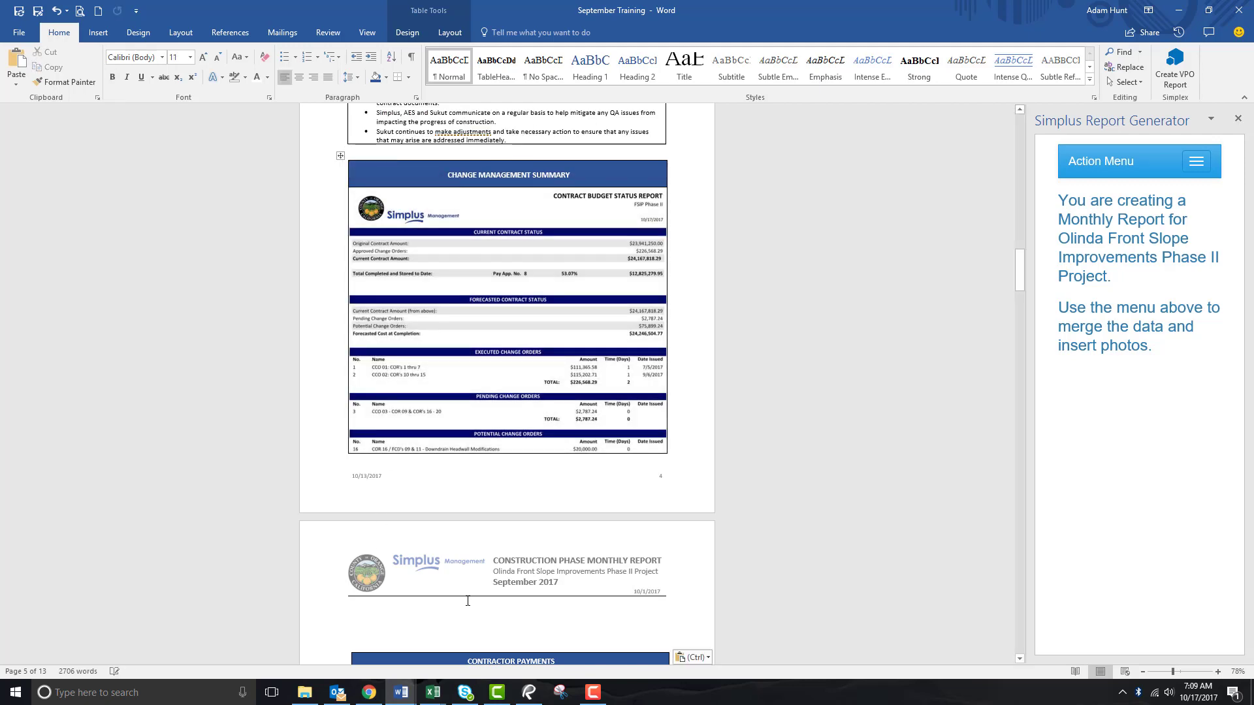
key(ctrl+v)
Change the heading of the copied table to STATEMENT OF CALENDAR DAYS.
scroll(507, 462, up, 3)
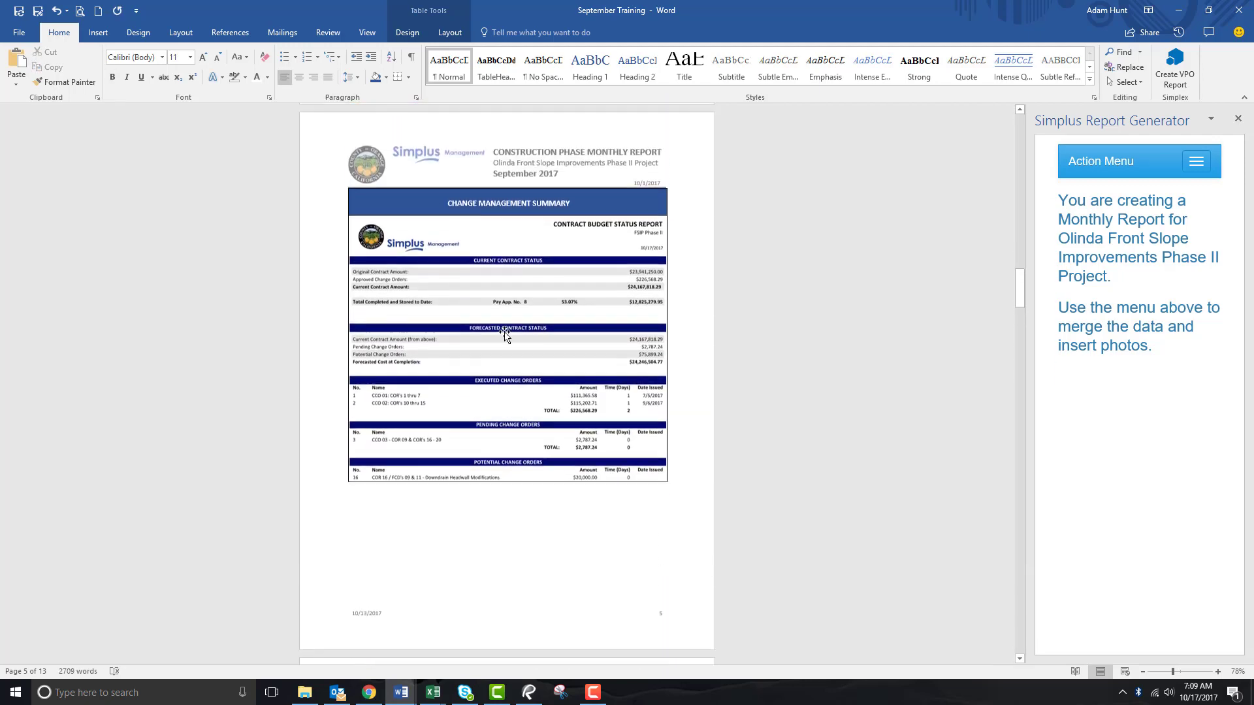
click(575, 204)
drag(576, 204, 442, 206)
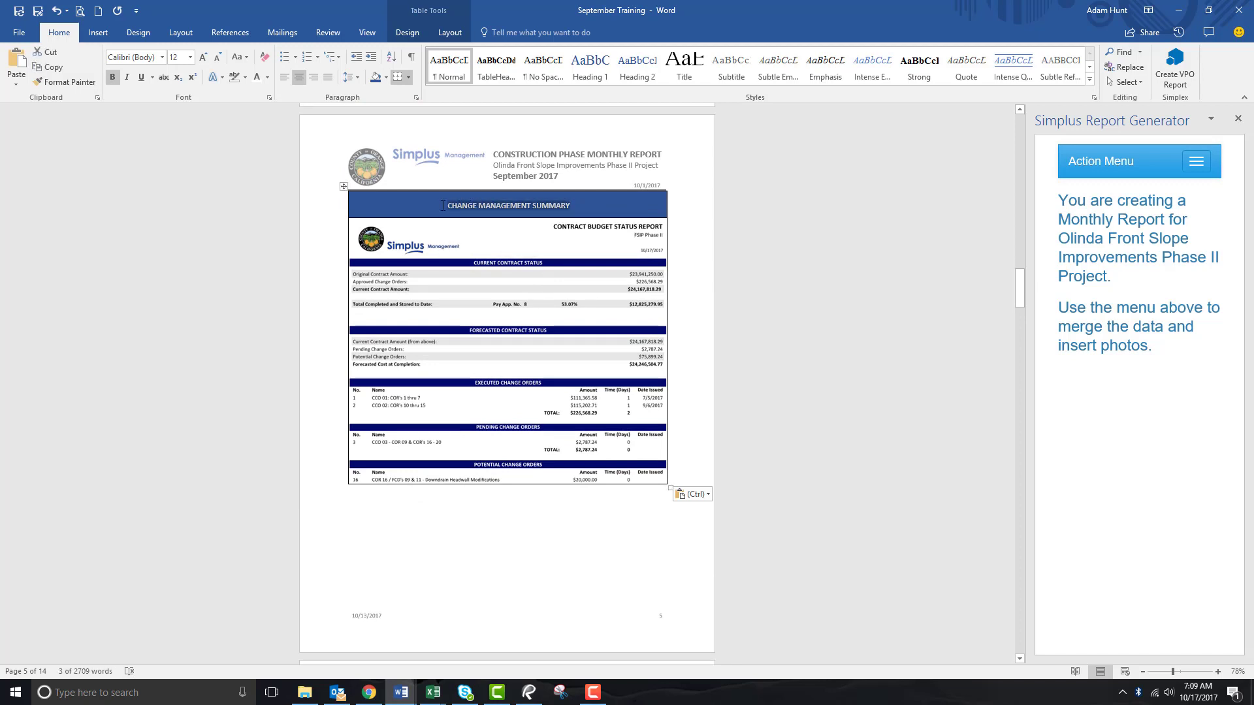
text(STATEMENT)
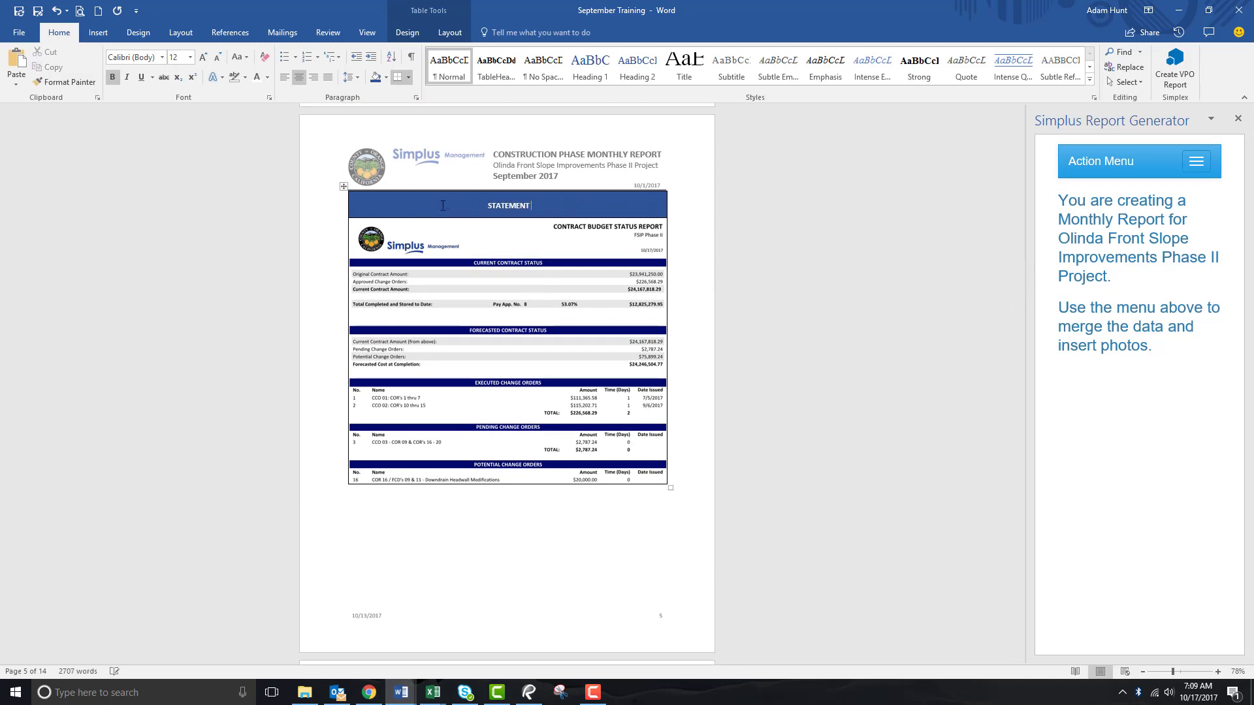
text( OF CALENDAR DAYS)
Replace the budget report picture in the Statement of Calendar Days table with the calendar days snapshot.
click(496, 362)
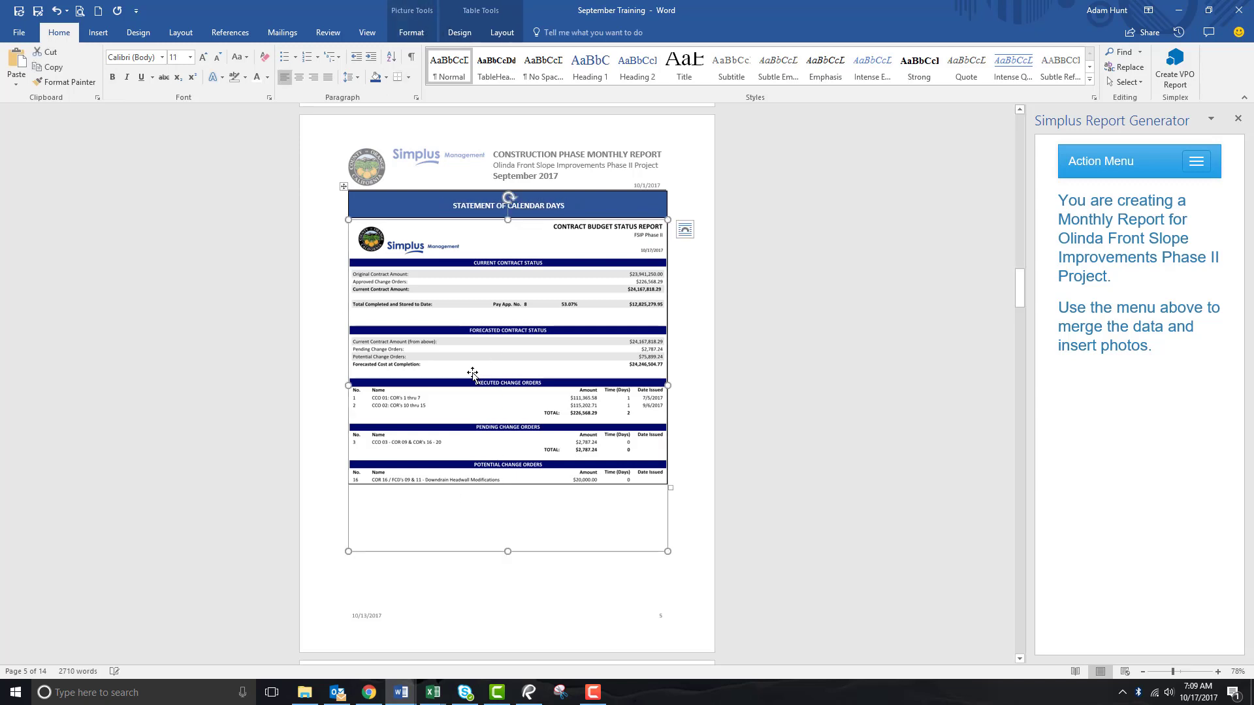
key(Delete)
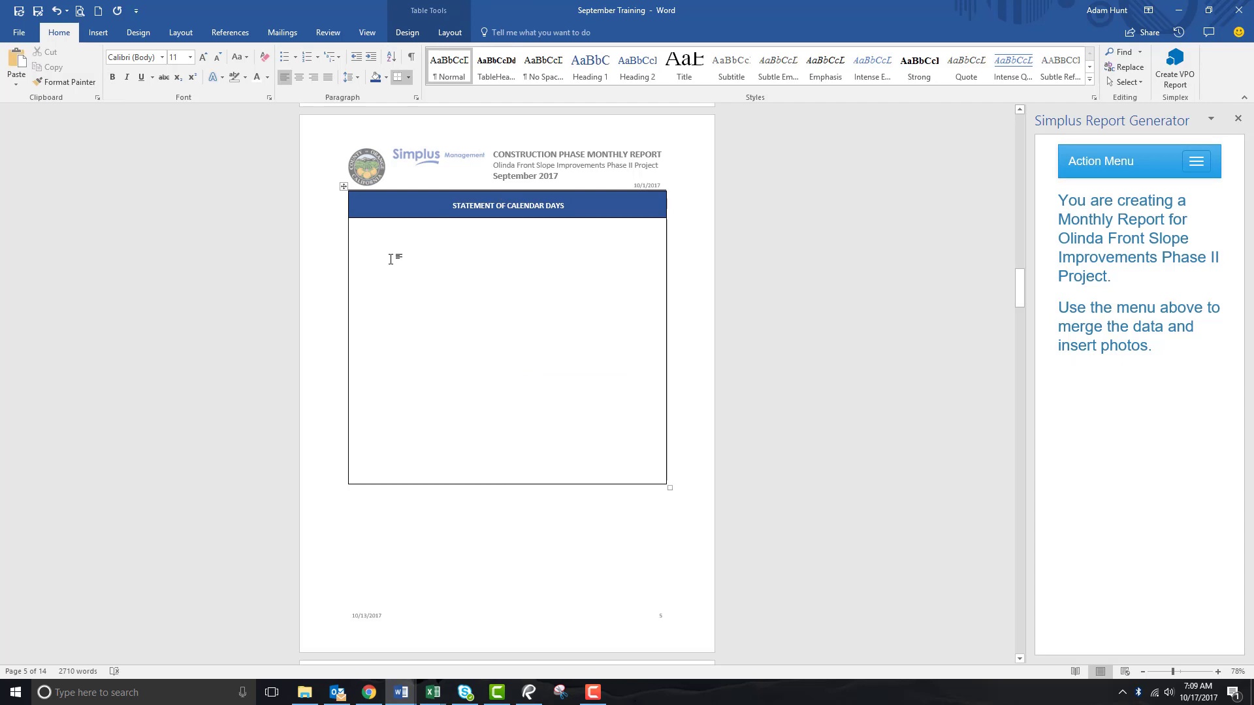
key(ctrl+v)
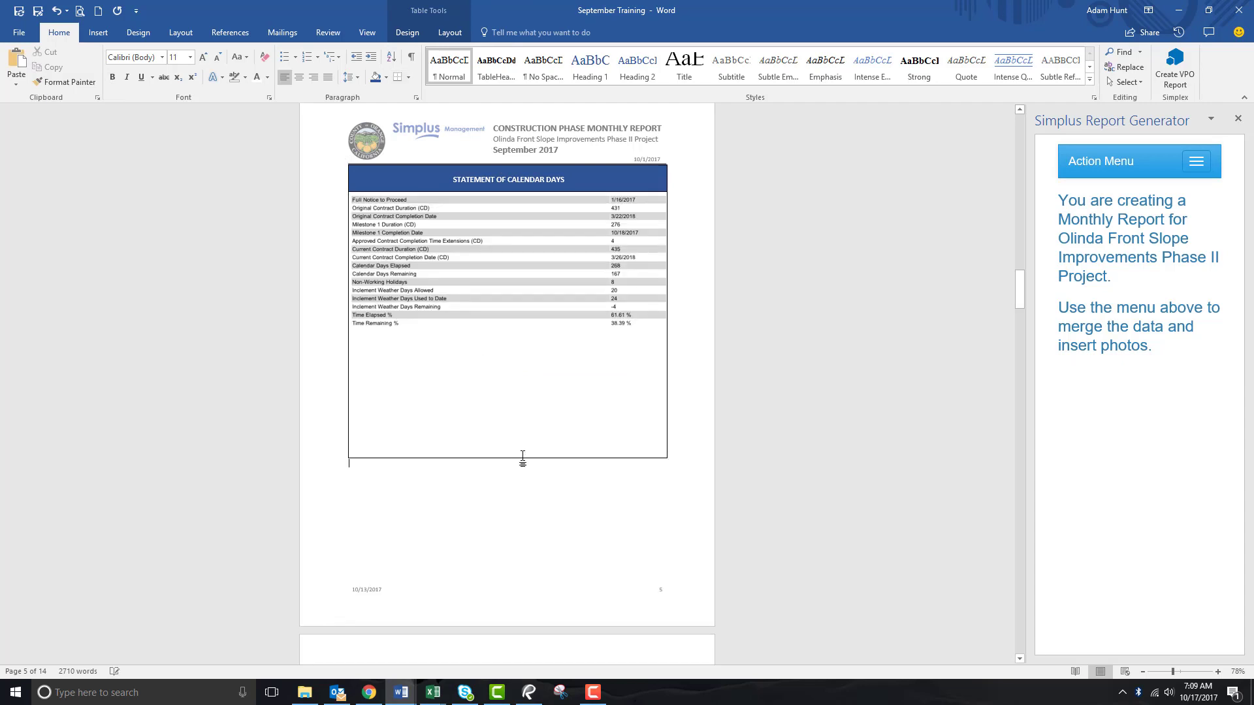
Shorten the Statement of Calendar Days table so its lower edge sits near the end of the pasted snapshot.
click(526, 439)
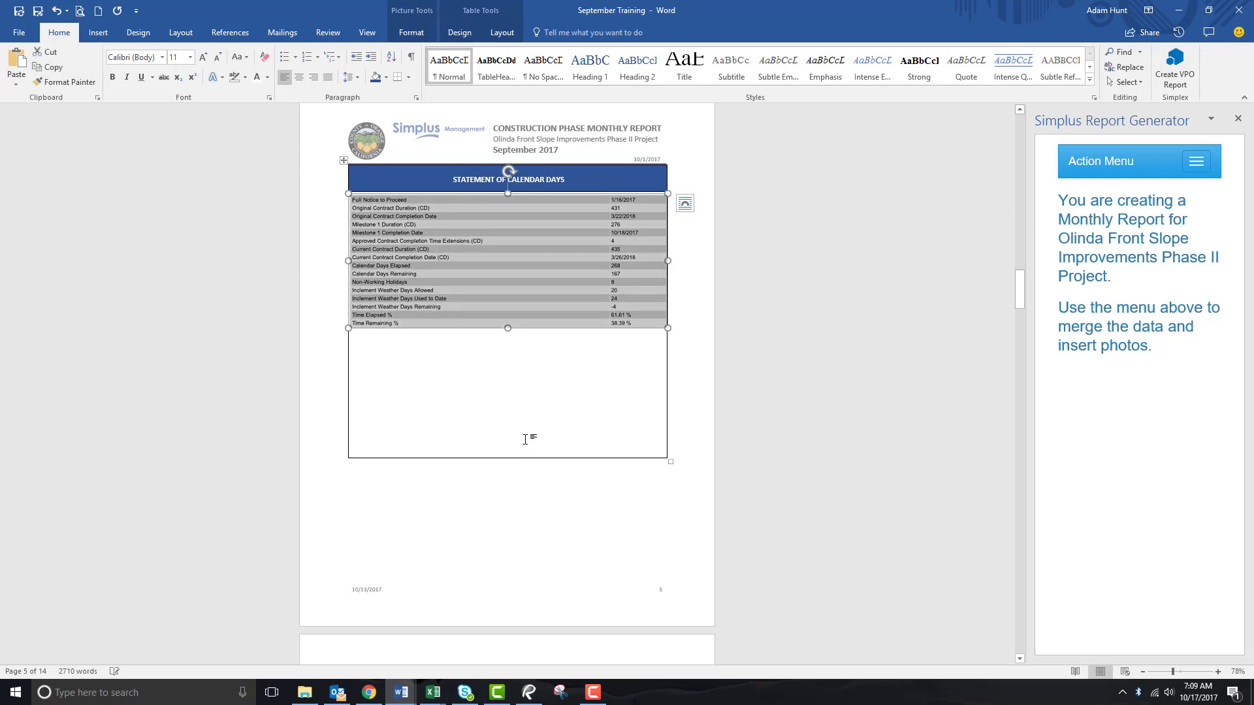
click(586, 440)
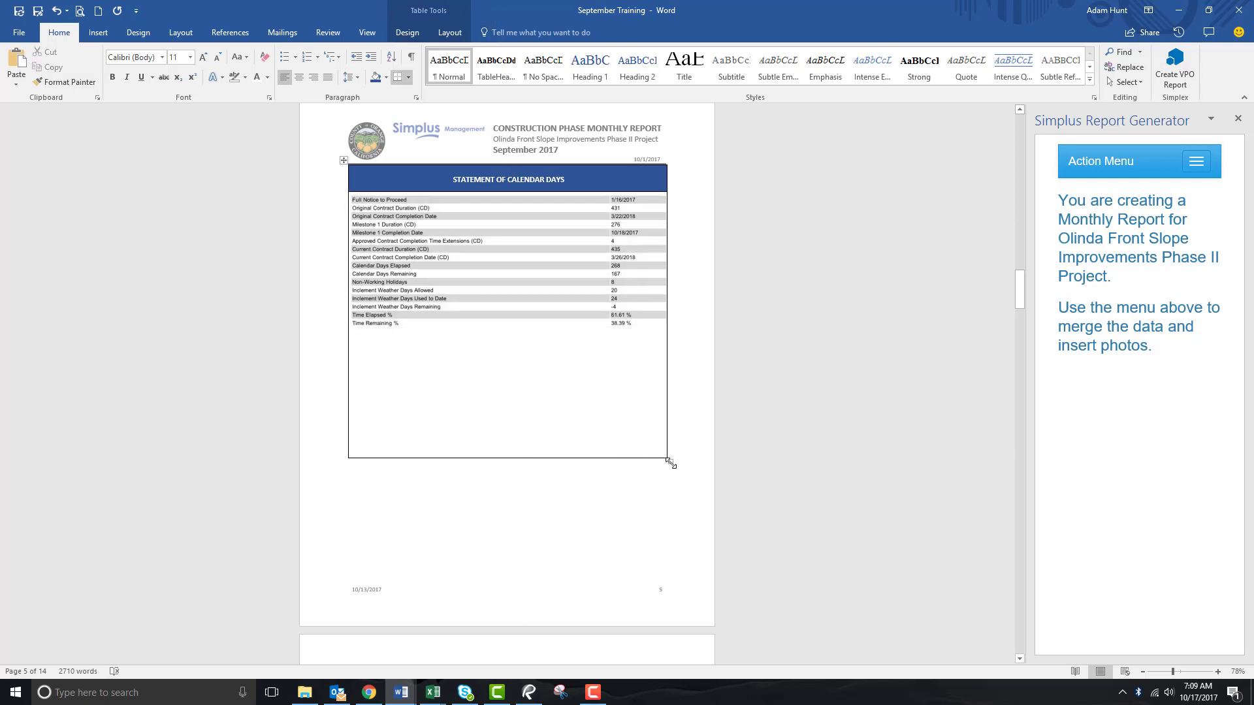
drag(668, 356, 668, 354)
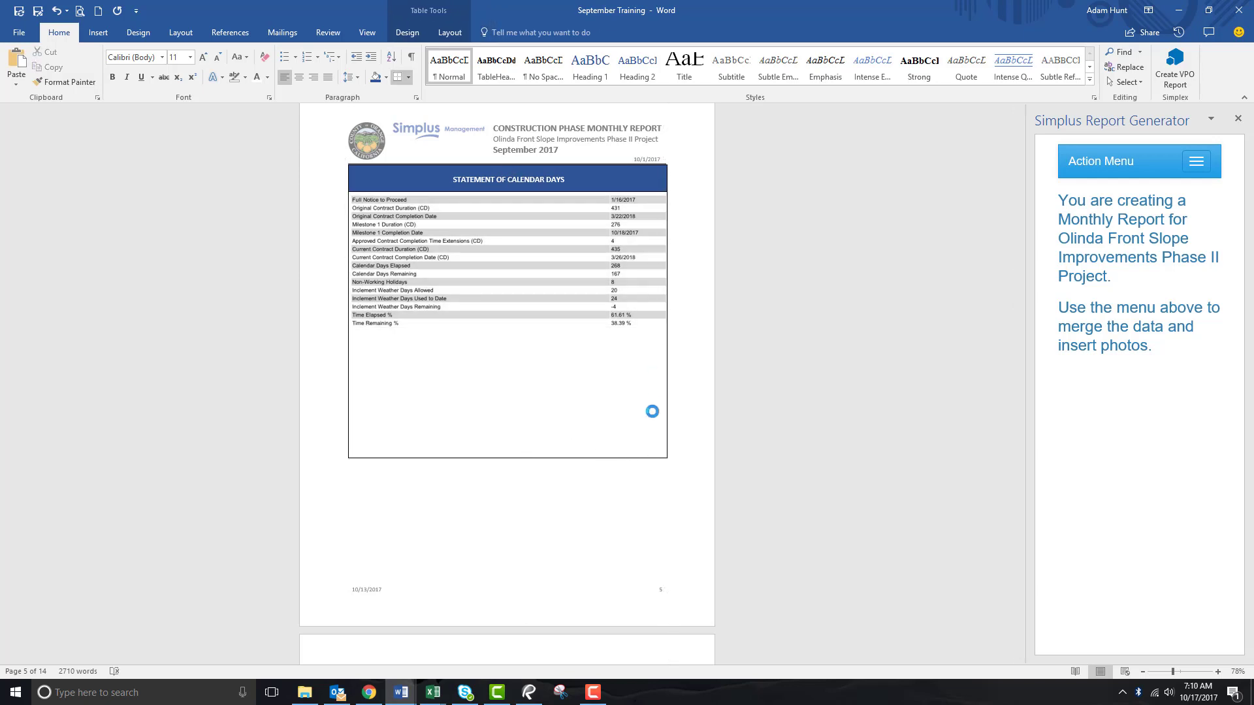
click(578, 429)
click(573, 432)
scroll(573, 433, down, 4)
scroll(533, 456, up, 4)
click(532, 458)
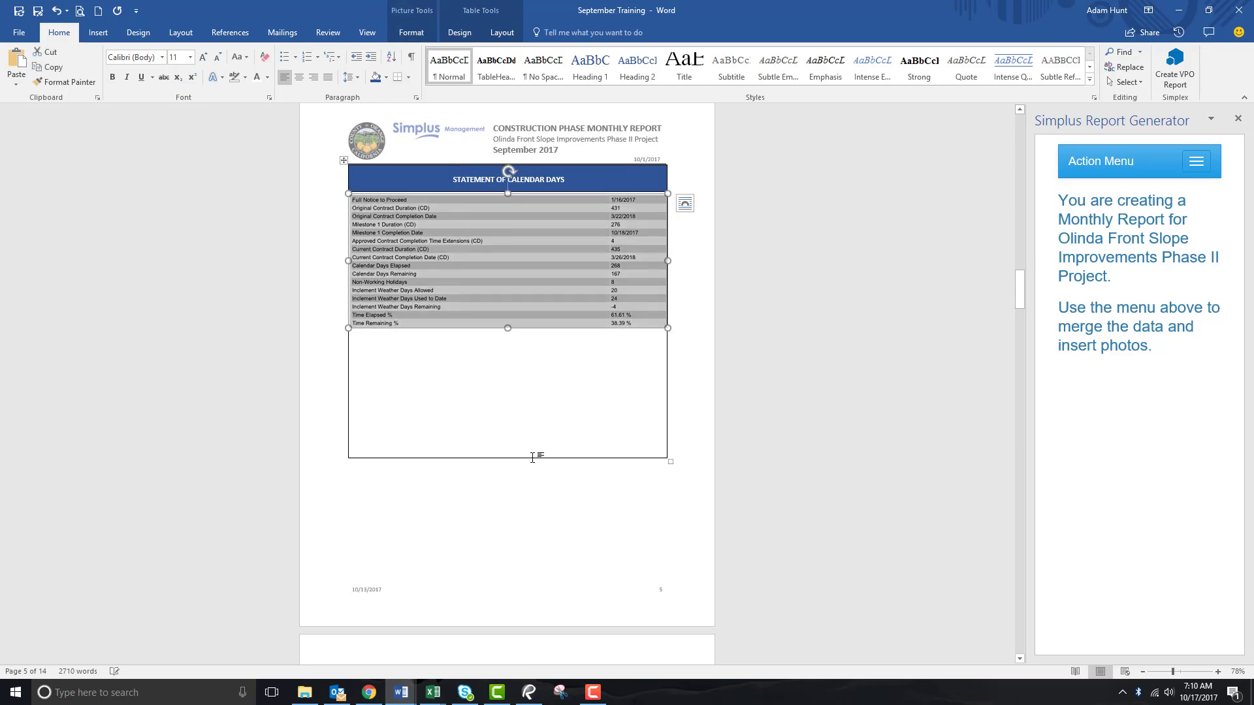
drag(670, 462, 667, 322)
drag(666, 322, 666, 322)
click(595, 353)
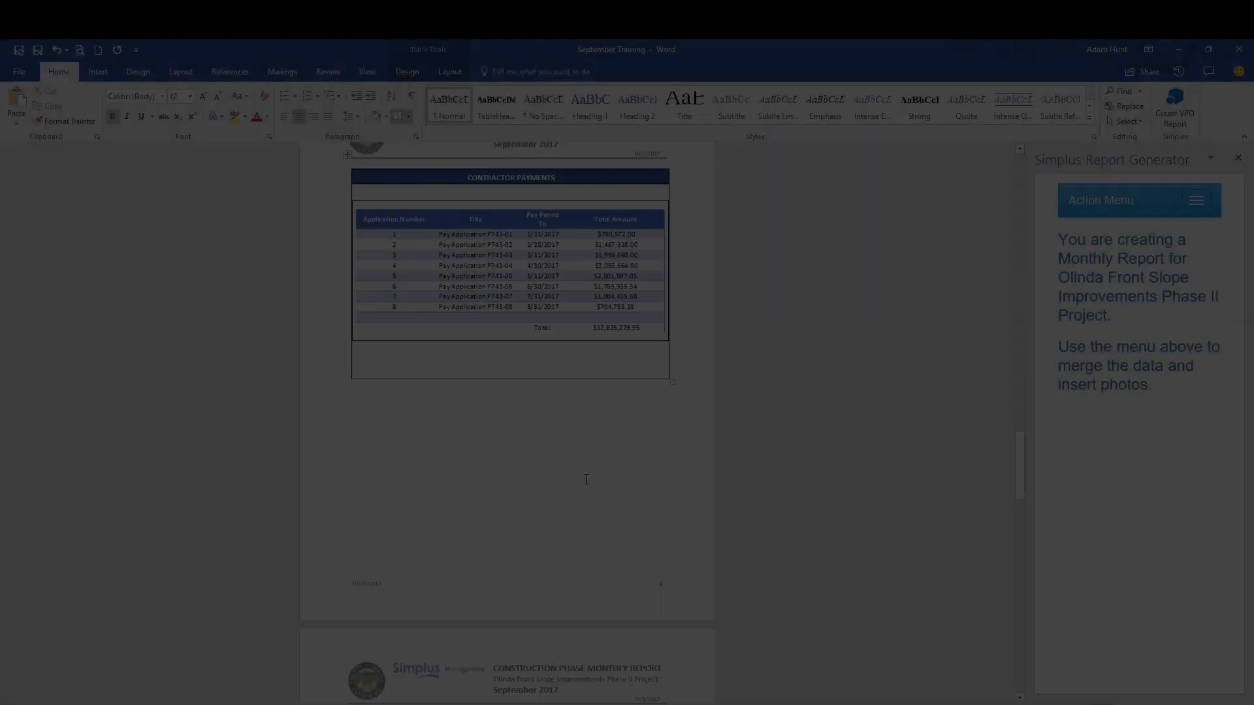
Copy the Submittals by Status chart image from the project's SharePoint home page and return to the report's Submittal Summary section in Word.
scroll(586, 485, down, 3)
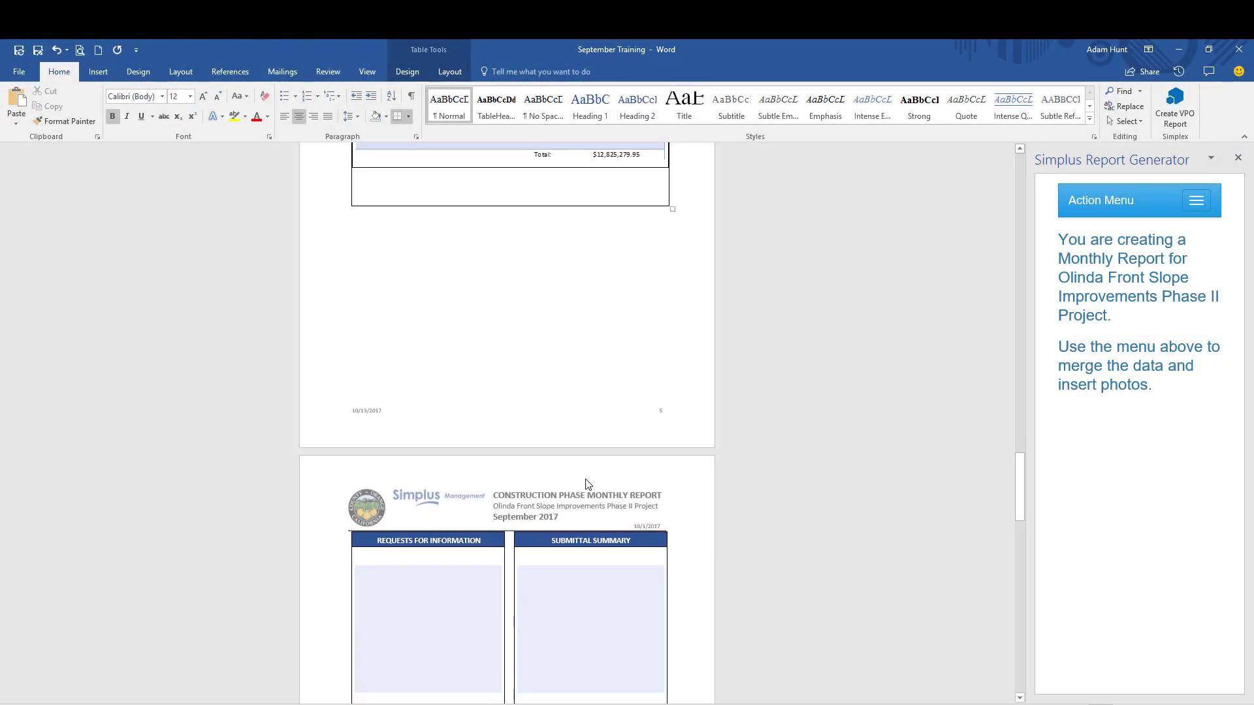
scroll(586, 485, down, 5)
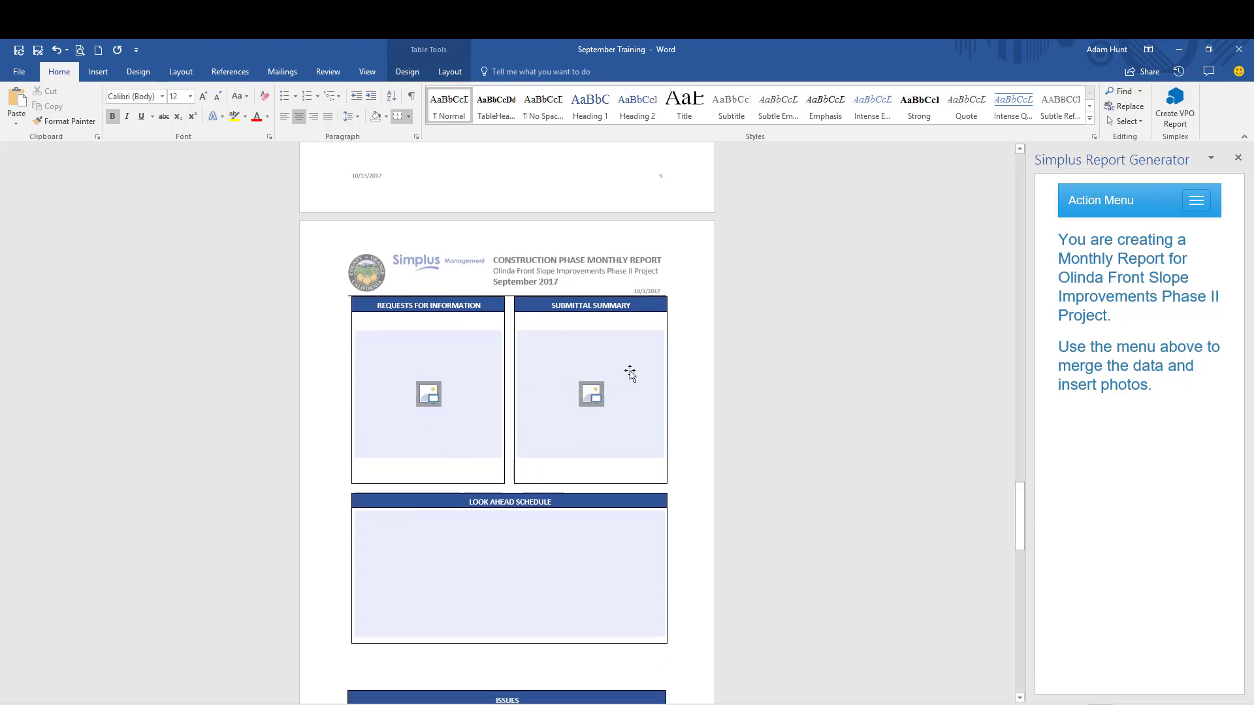
scroll(630, 373, down, 1)
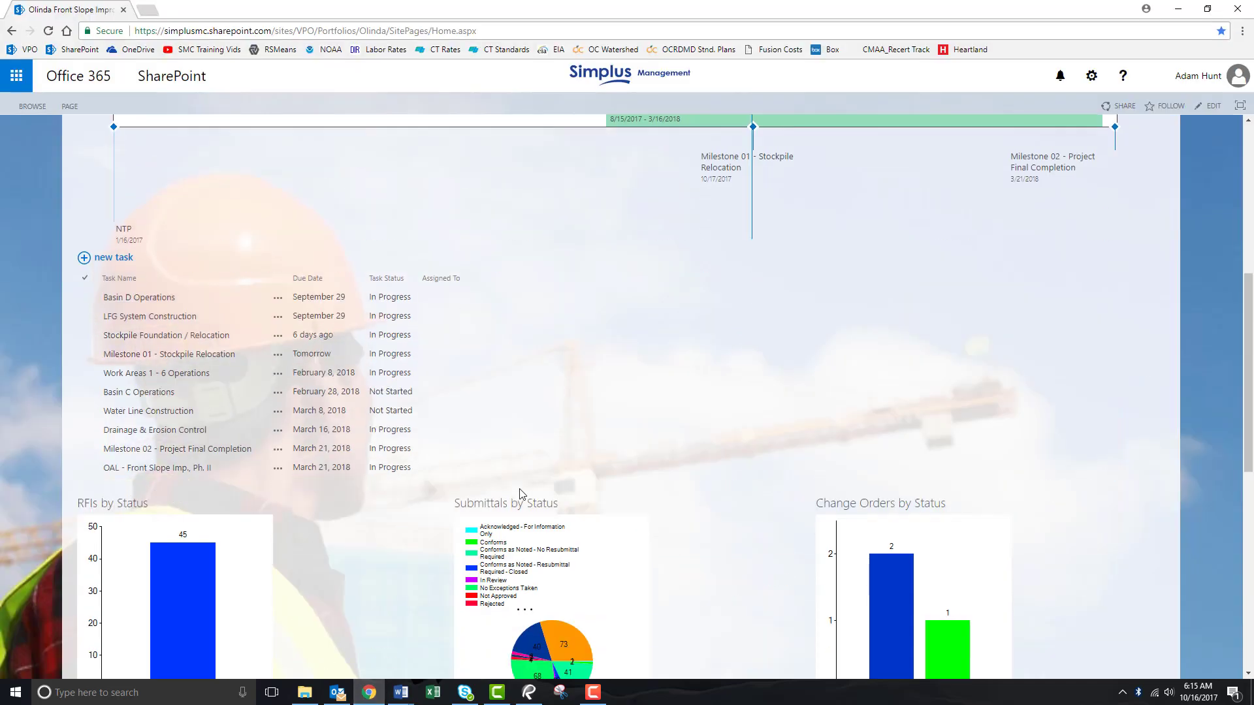
scroll(555, 326, down, 5)
right_click(558, 299)
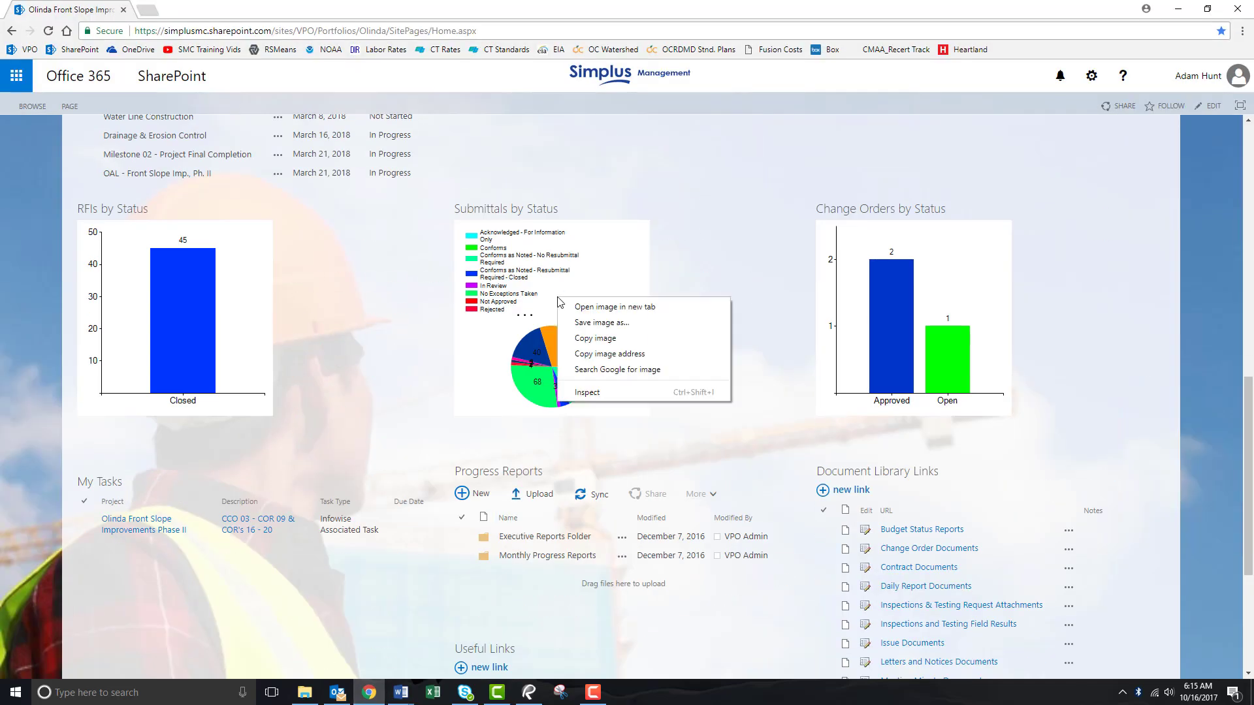
click(596, 339)
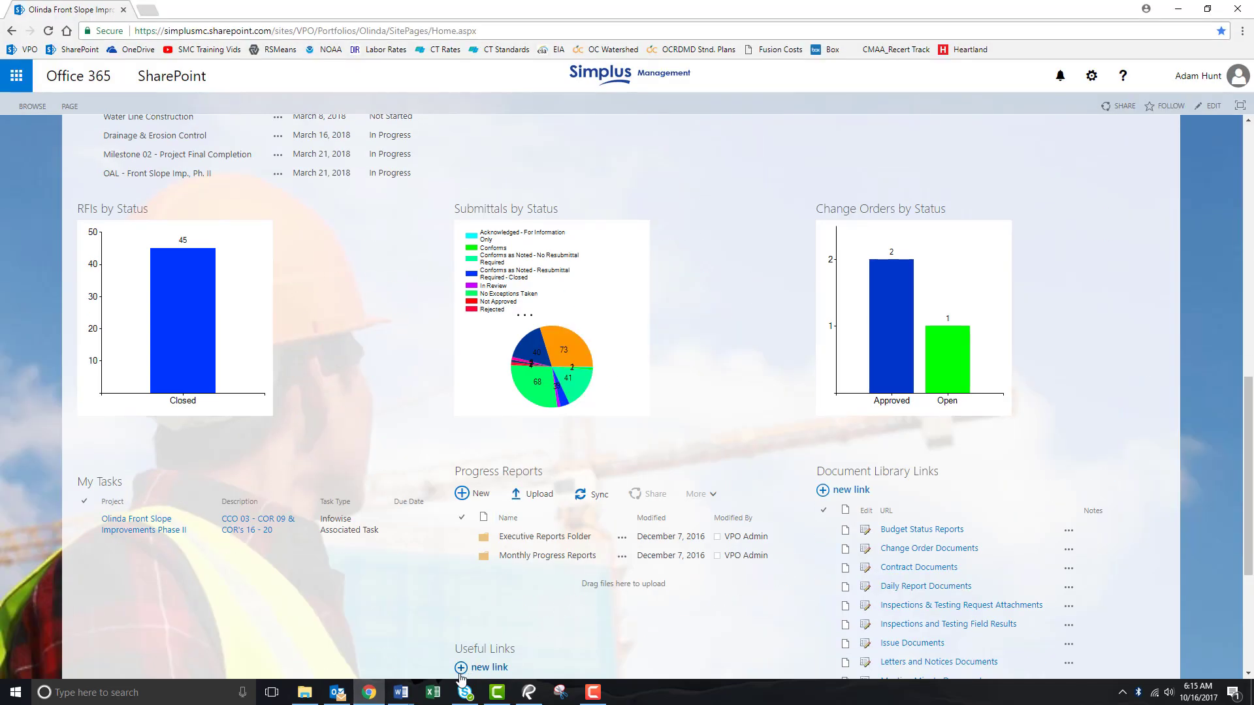
mouse_move(401, 691)
click(368, 653)
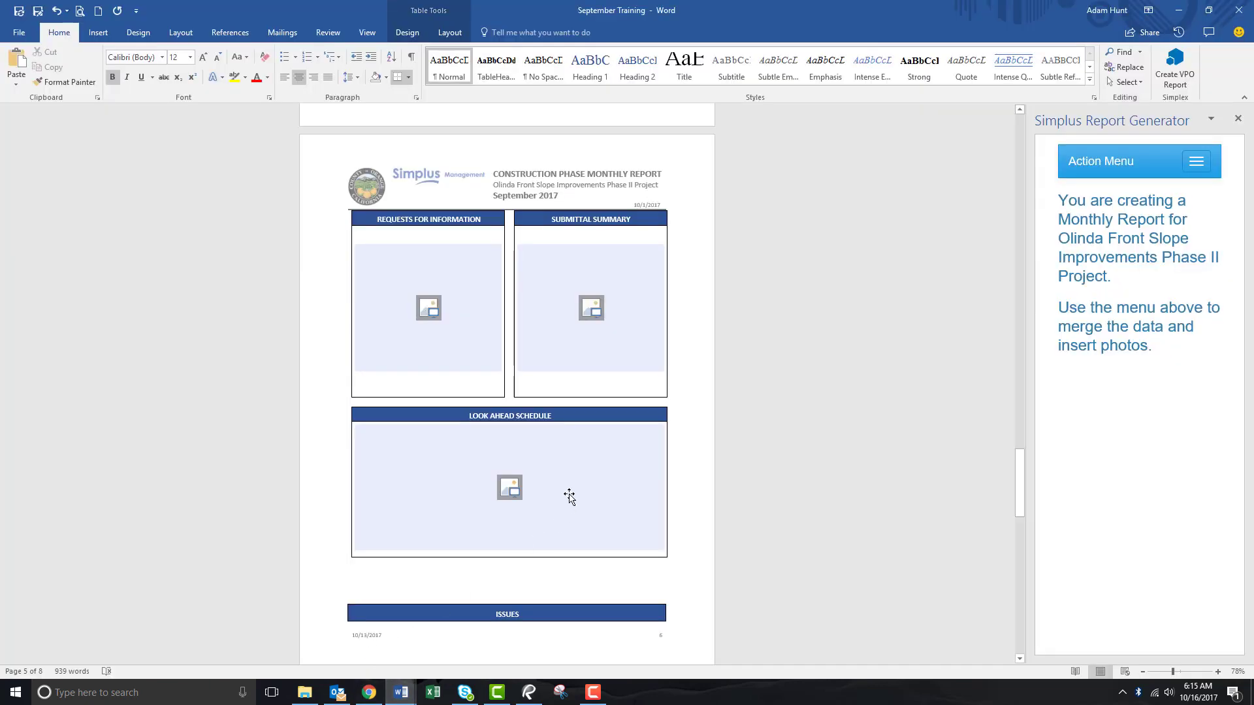
Paste the copied chart into the Submittal Summary picture placeholder and enlarge it slightly to fill the cell.
right_click(552, 301)
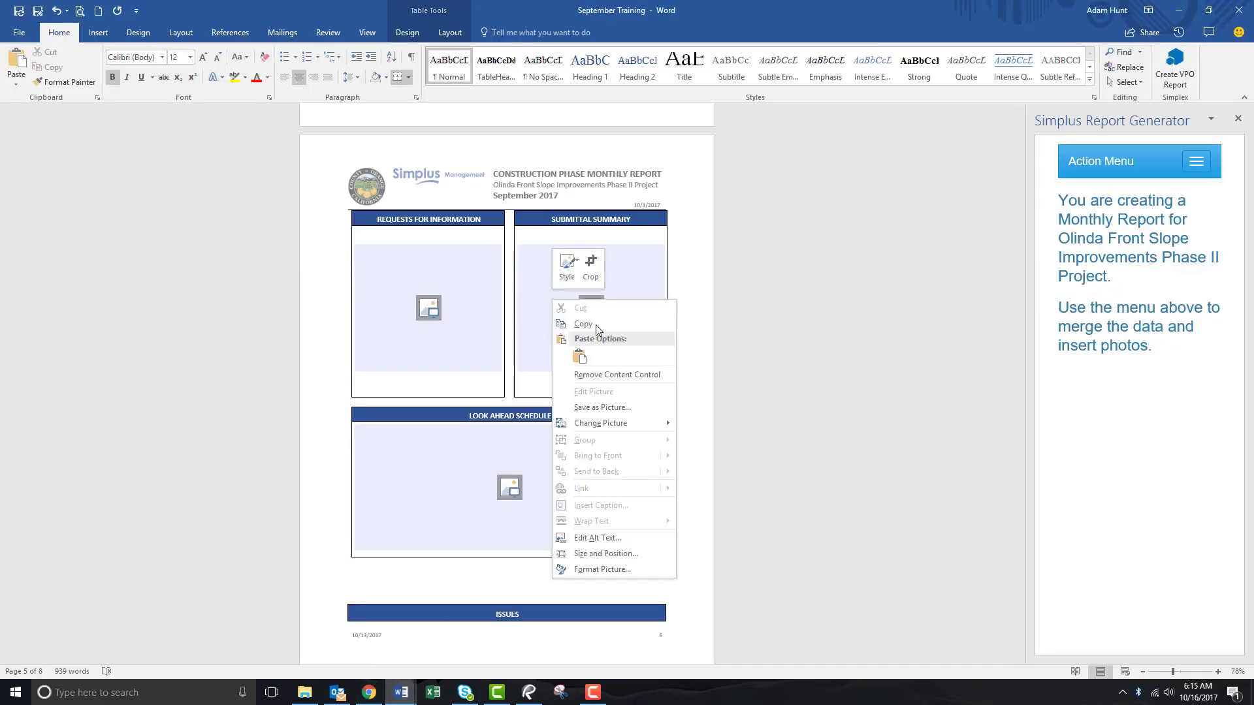
click(578, 357)
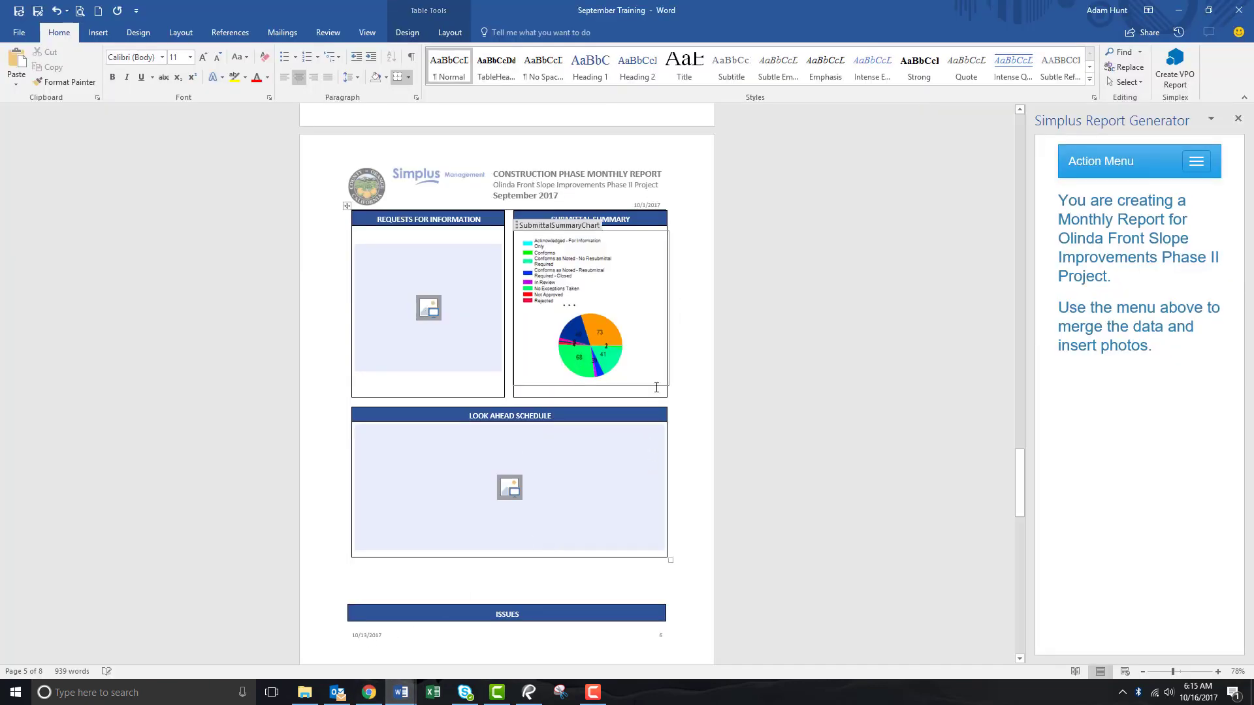
click(652, 354)
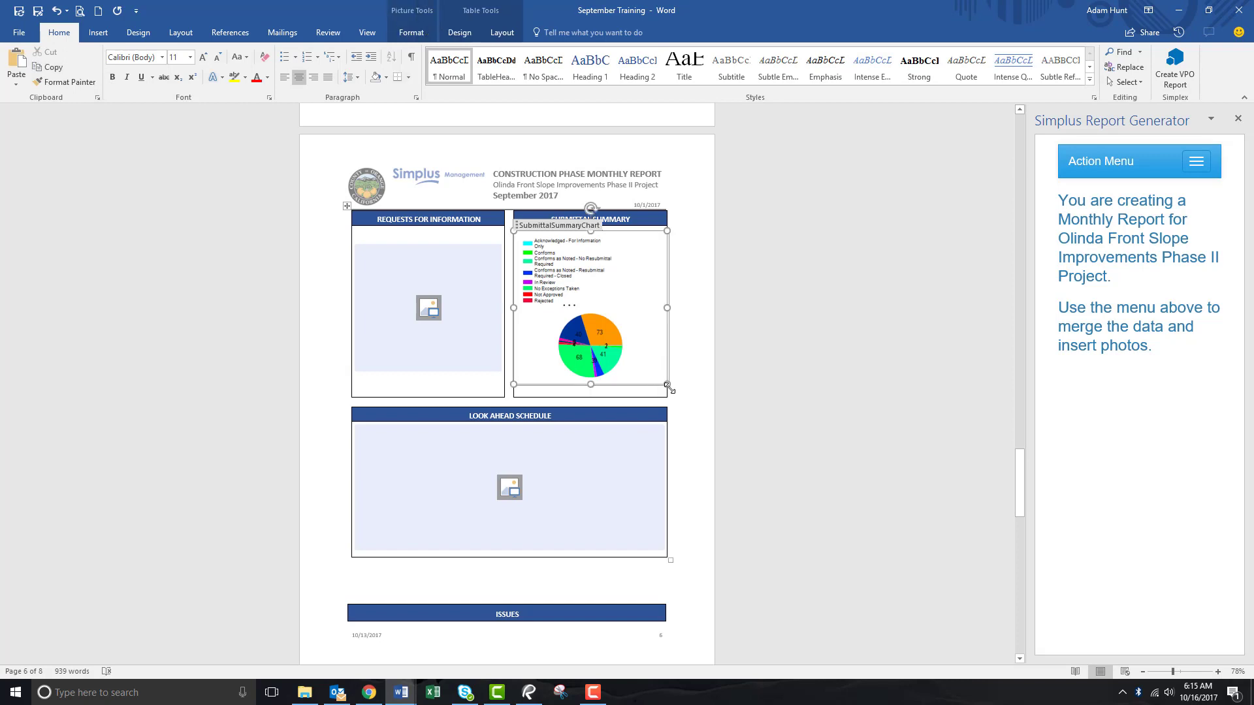
drag(667, 386, 678, 396)
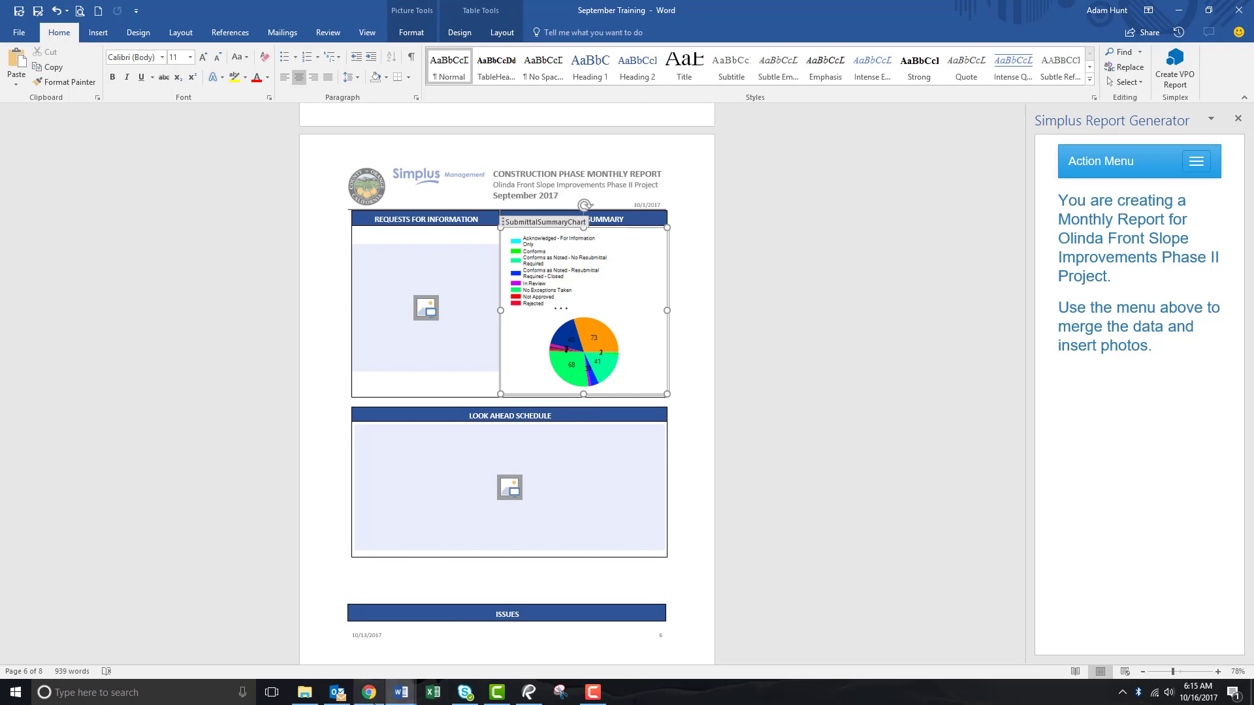
Copy the RFIs by Status chart image from the project's SharePoint home page and return to the September Training document in Word.
click(369, 693)
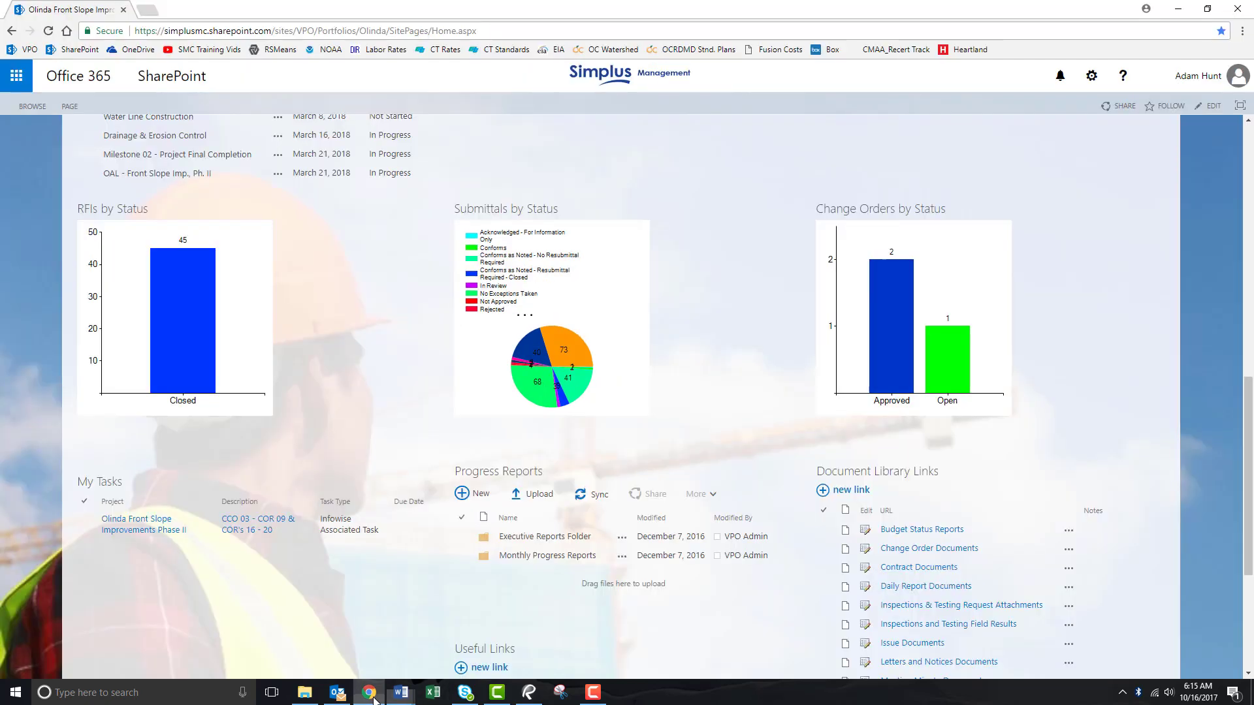
right_click(147, 320)
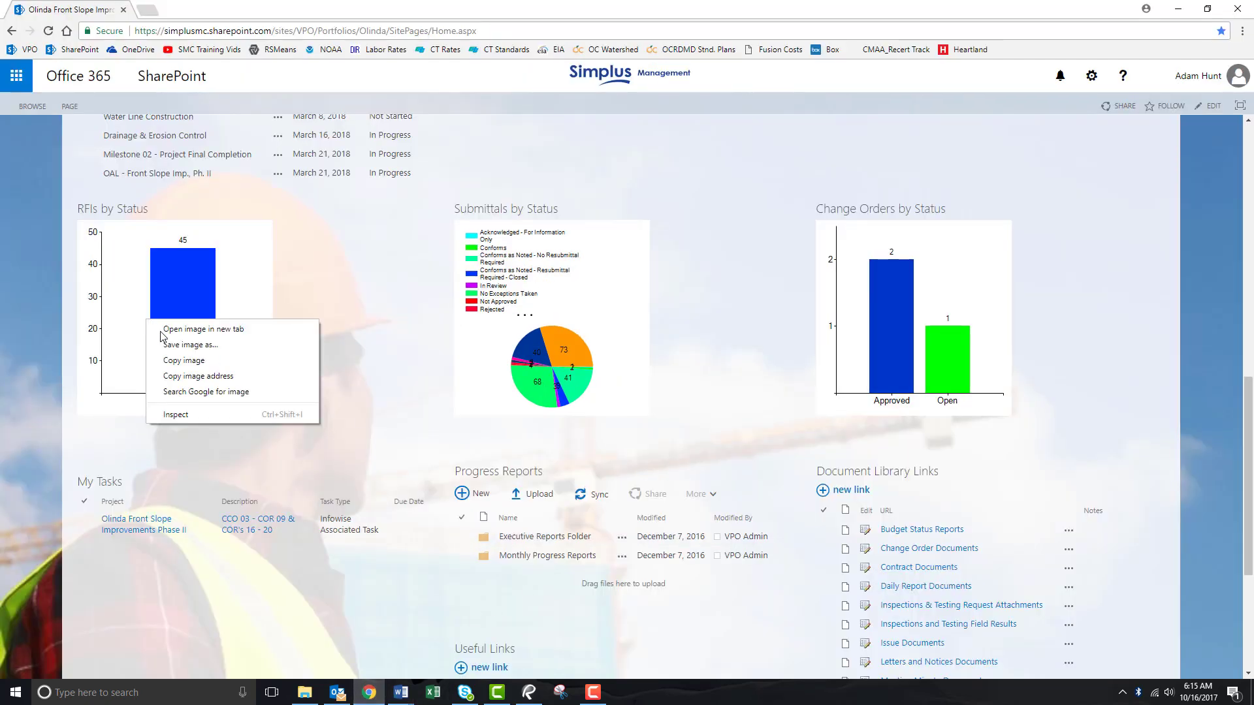
click(181, 363)
mouse_move(392, 695)
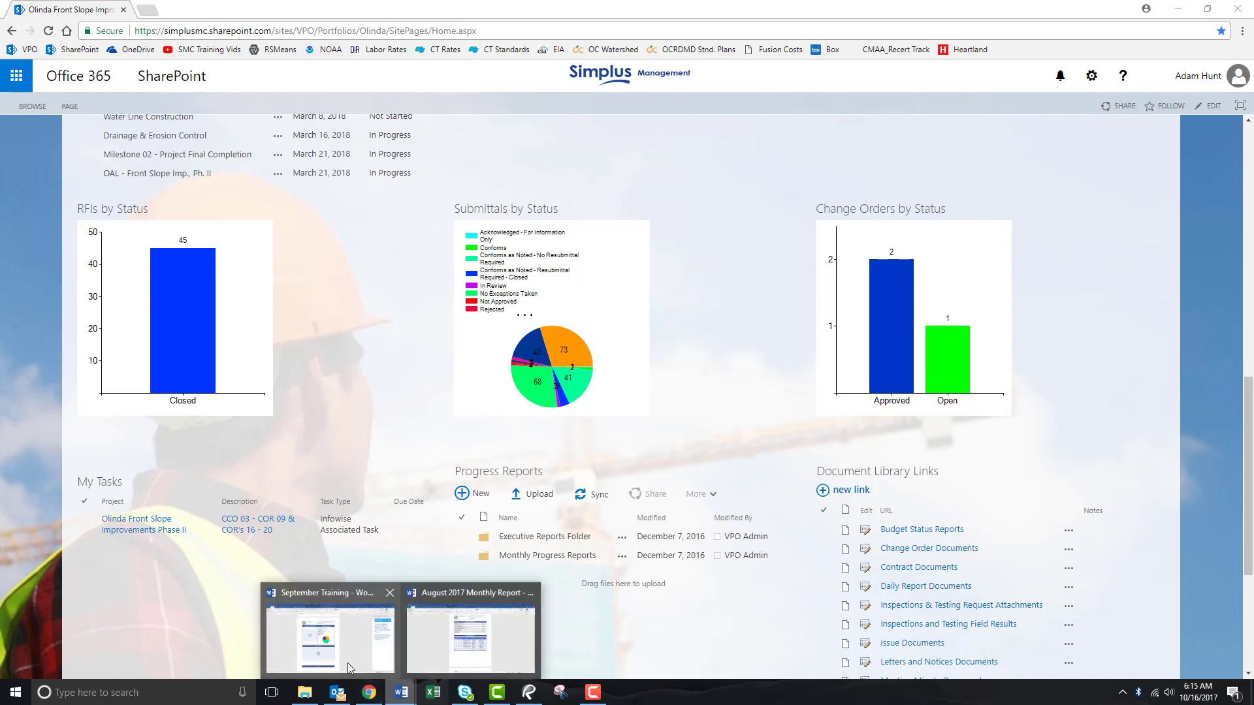
click(350, 644)
Paste the copied chart into the Requests for Information picture placeholder and enlarge it slightly to fill the cell.
right_click(403, 337)
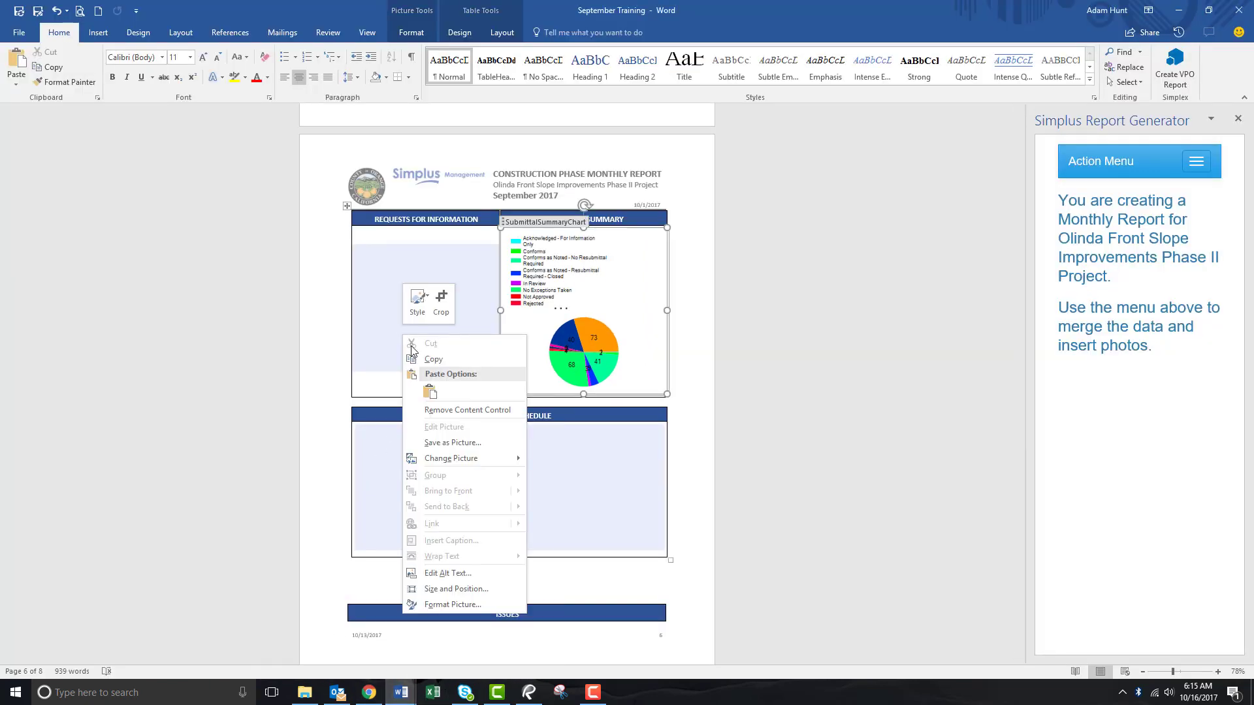
click(430, 392)
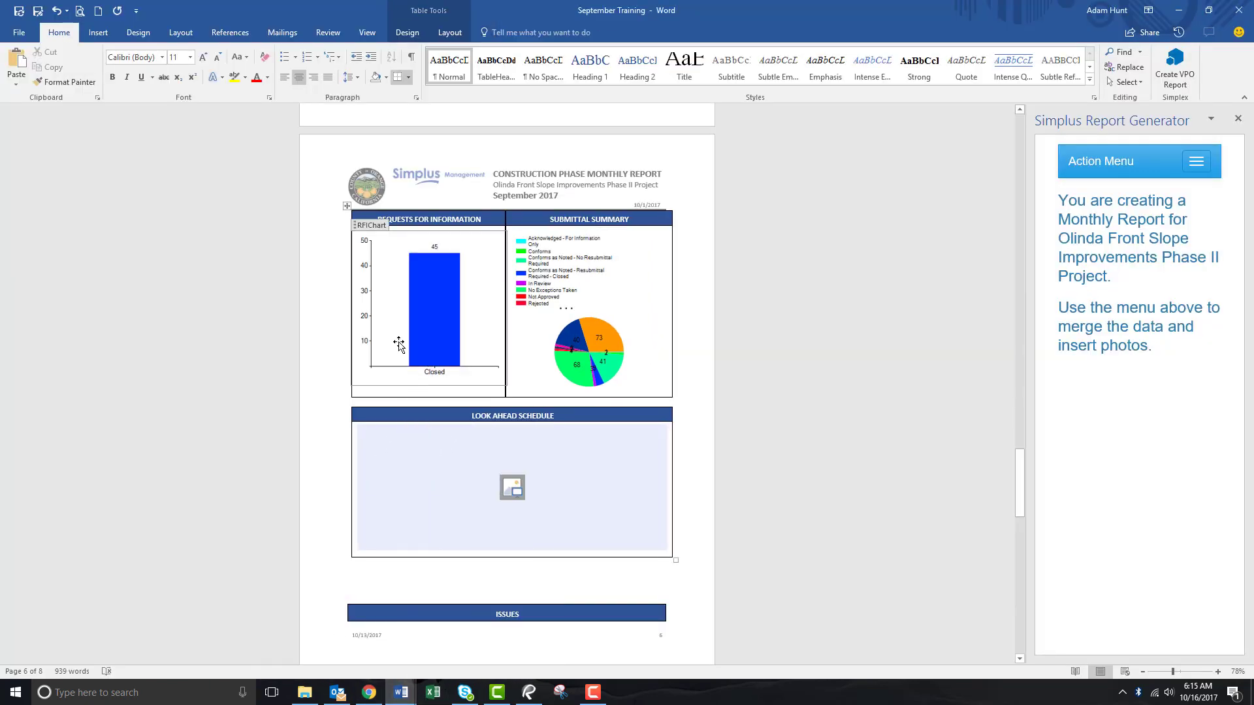
drag(352, 384, 341, 389)
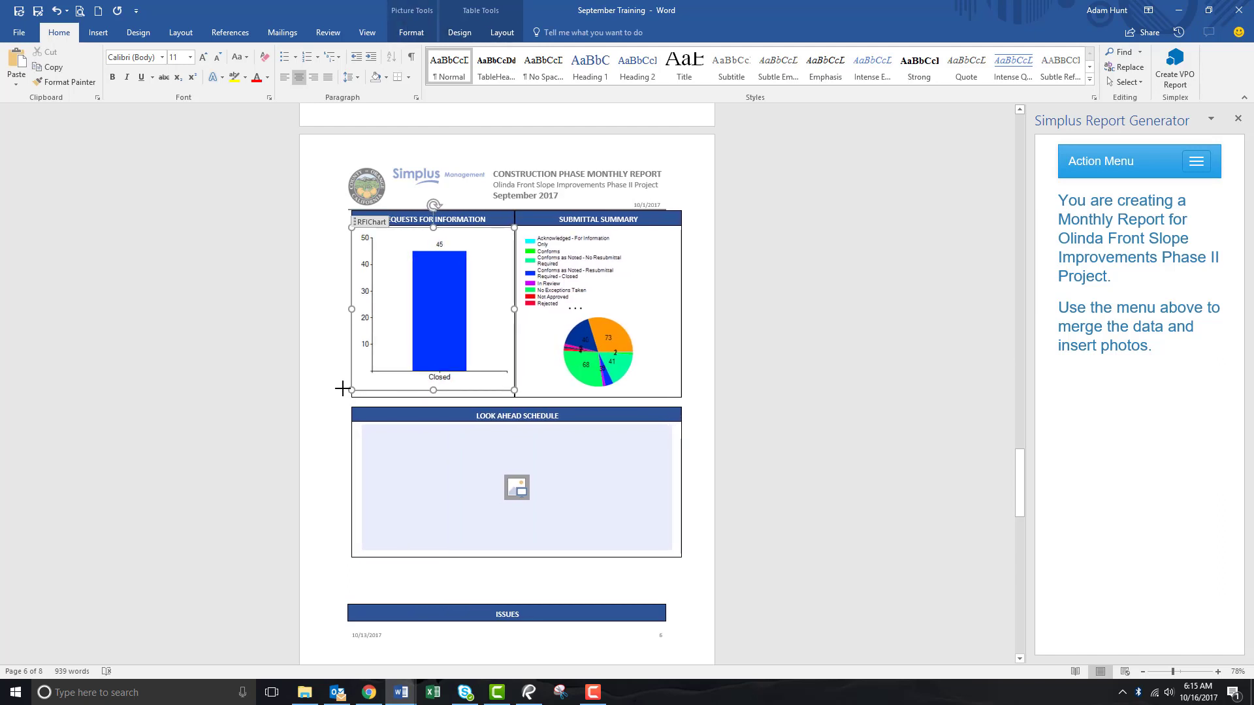
click(436, 476)
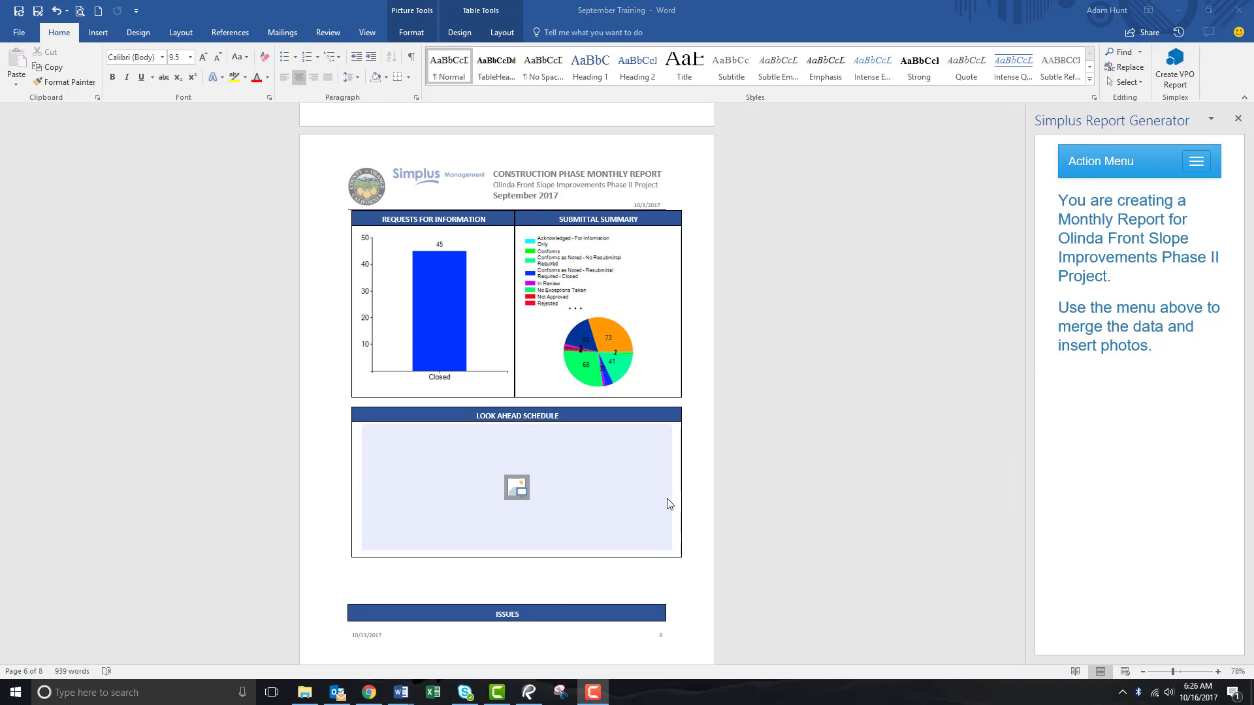
Open the Weekly Minutes 36 PDF from the Weekly Meeting 36 folder and take a snapshot of the full look-ahead schedule table.
click(652, 507)
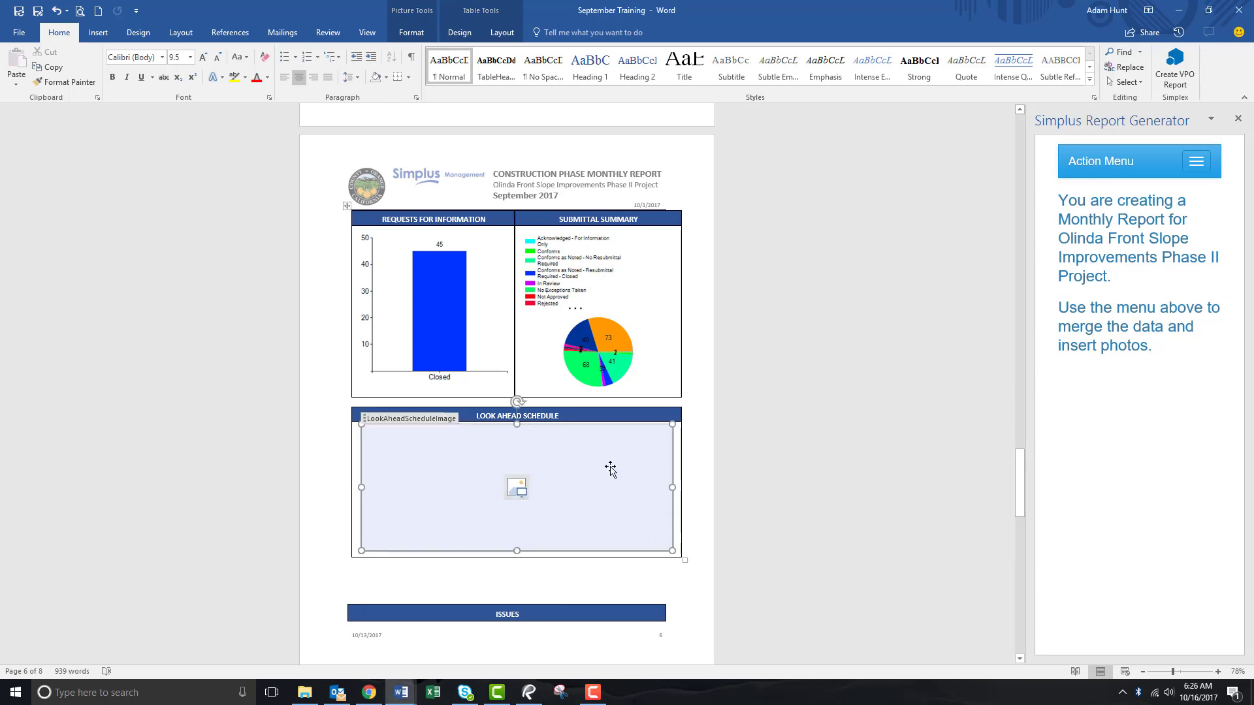
click(305, 694)
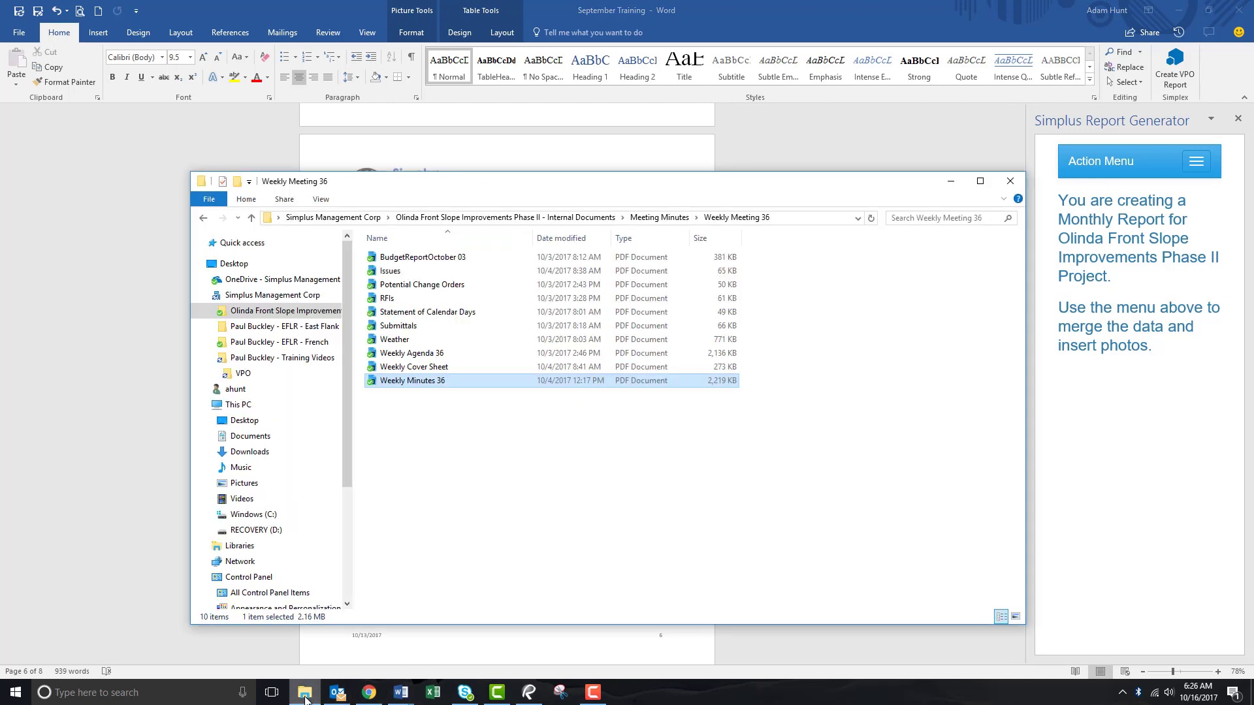
double_click(414, 382)
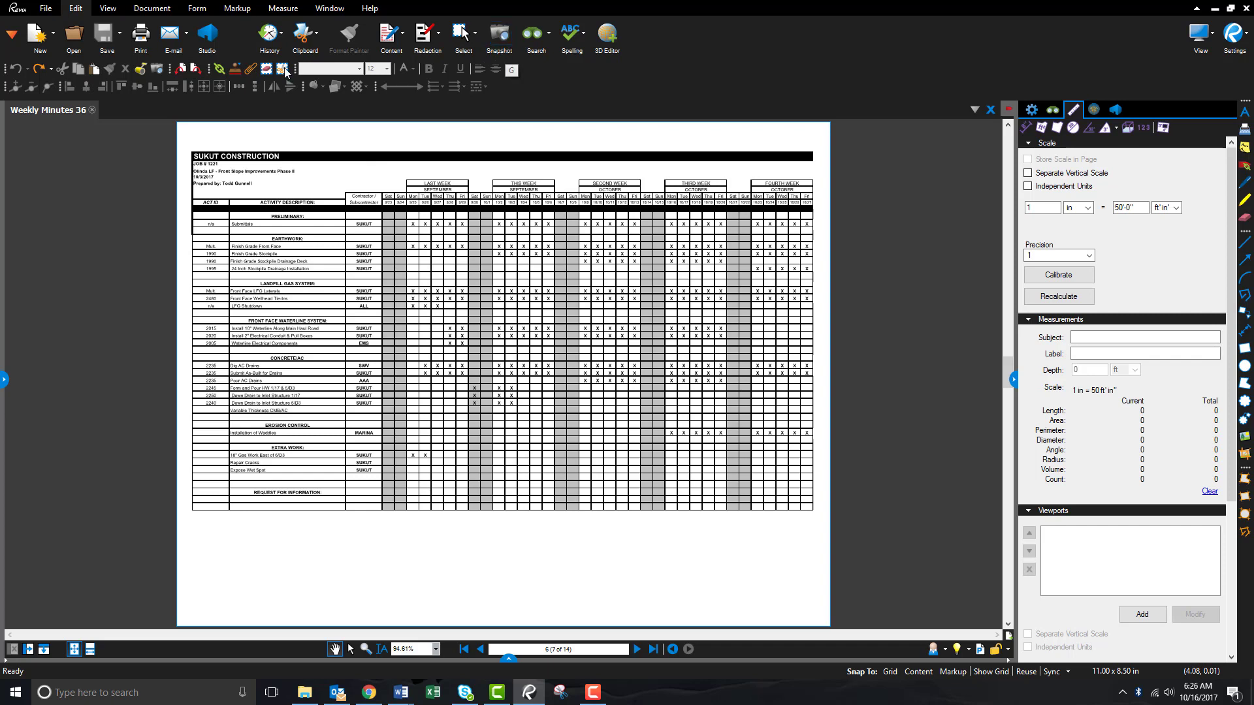
click(503, 47)
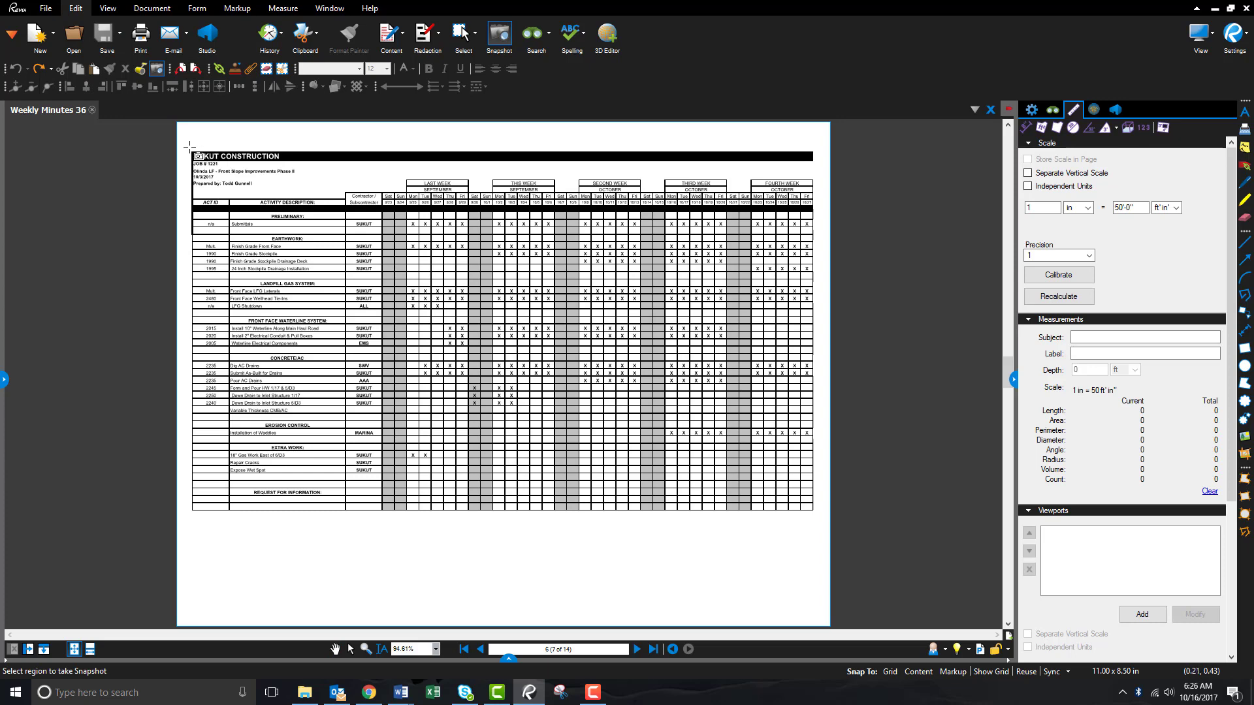
drag(190, 148, 814, 512)
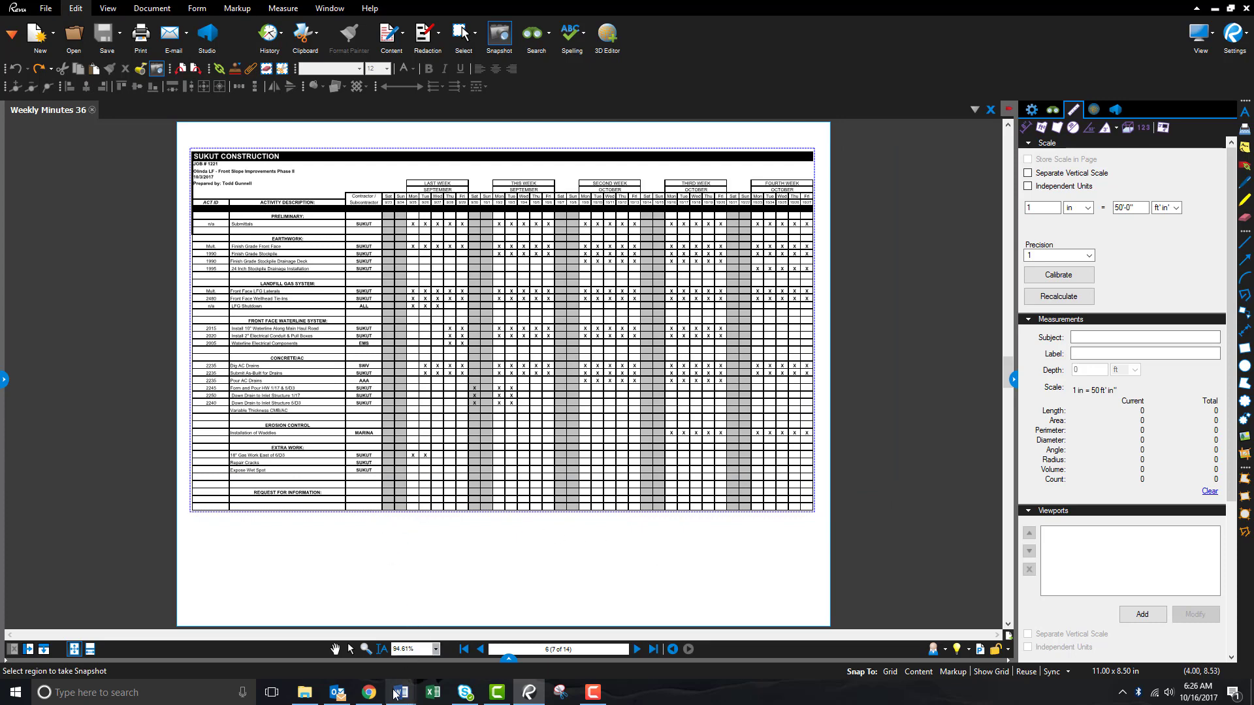
Switch back to the September Training document in Word and paste the schedule snapshot into the Look Ahead Schedule picture placeholder.
click(396, 693)
click(339, 646)
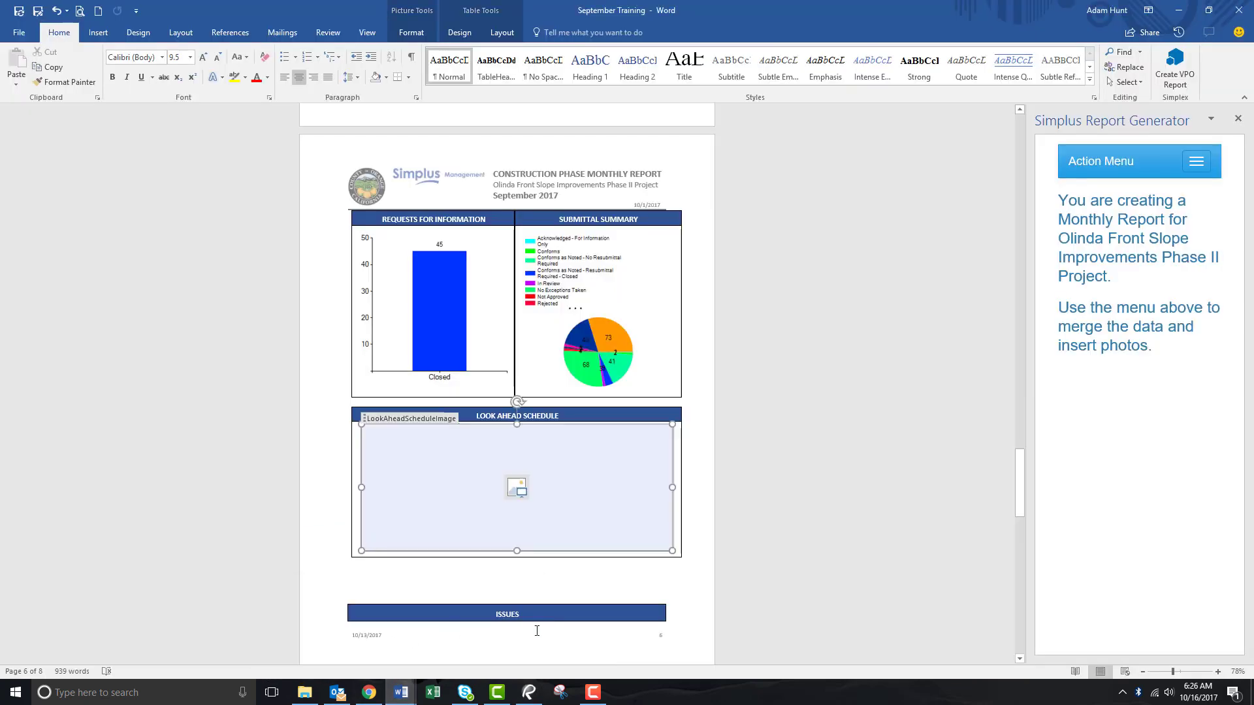
right_click(428, 505)
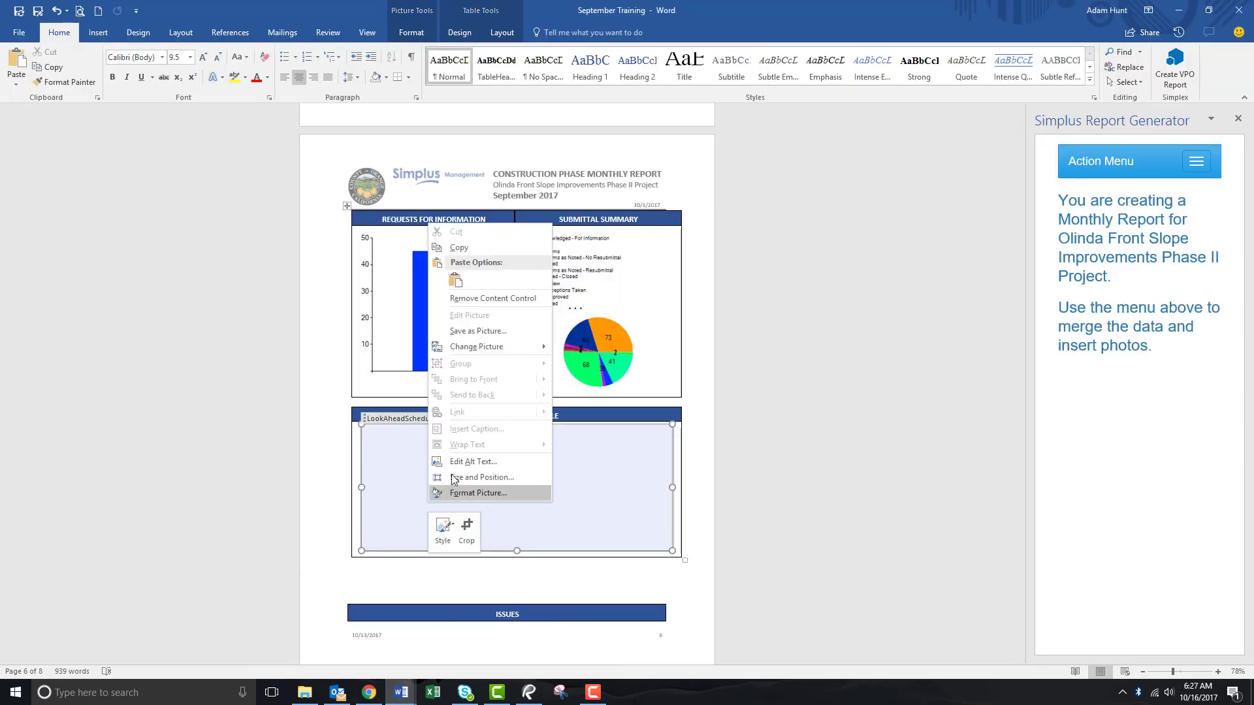
click(455, 280)
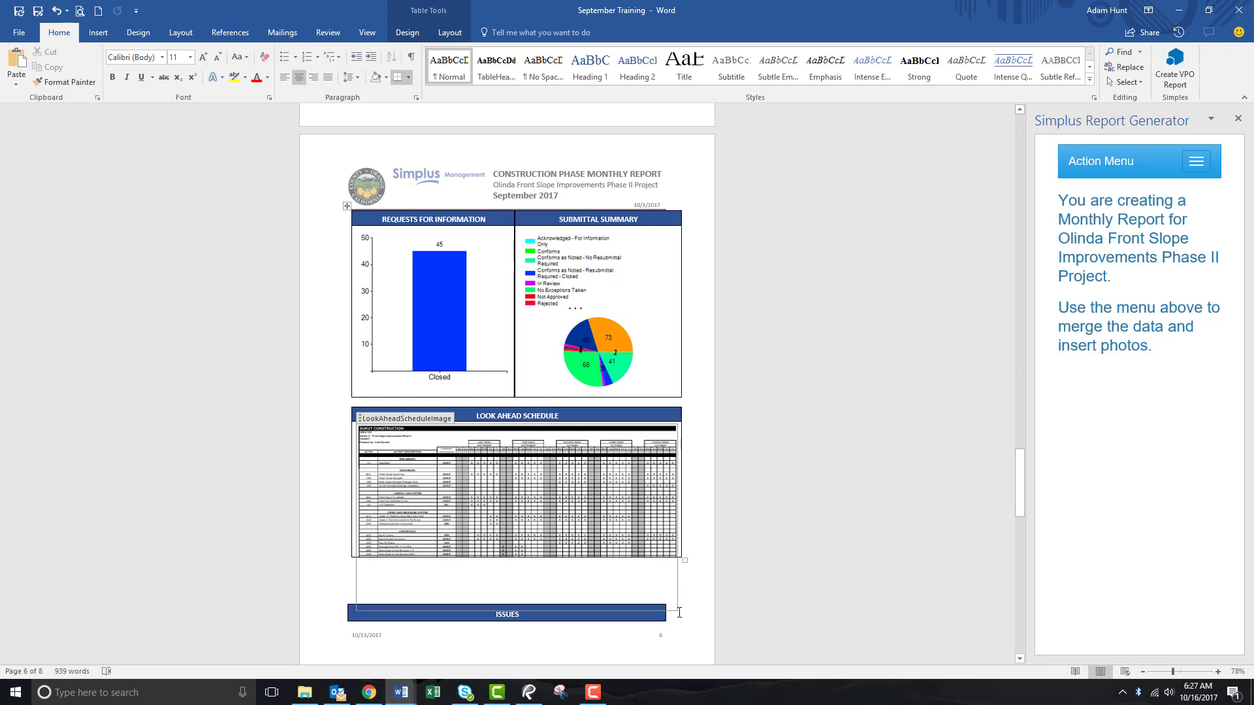
Undo the last edit and insert a blank line below the Look Ahead Schedule table to push the Issues heading to the next page.
key(ctrl+z)
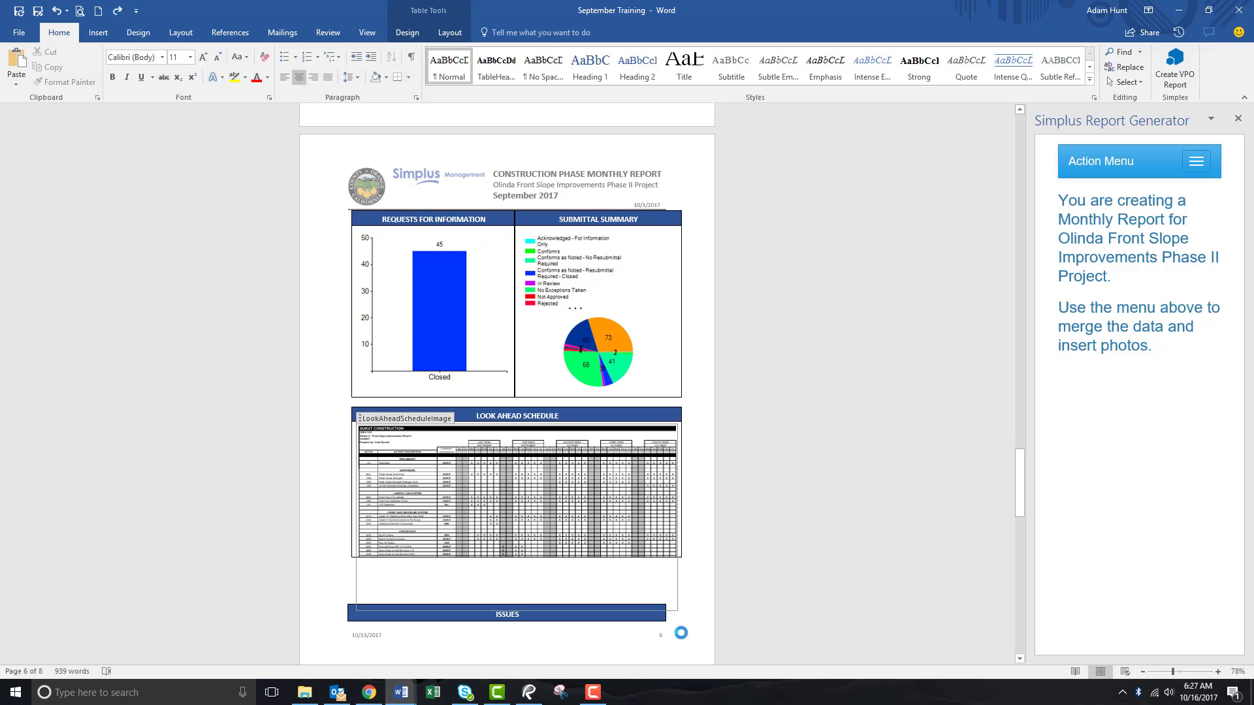
click(343, 581)
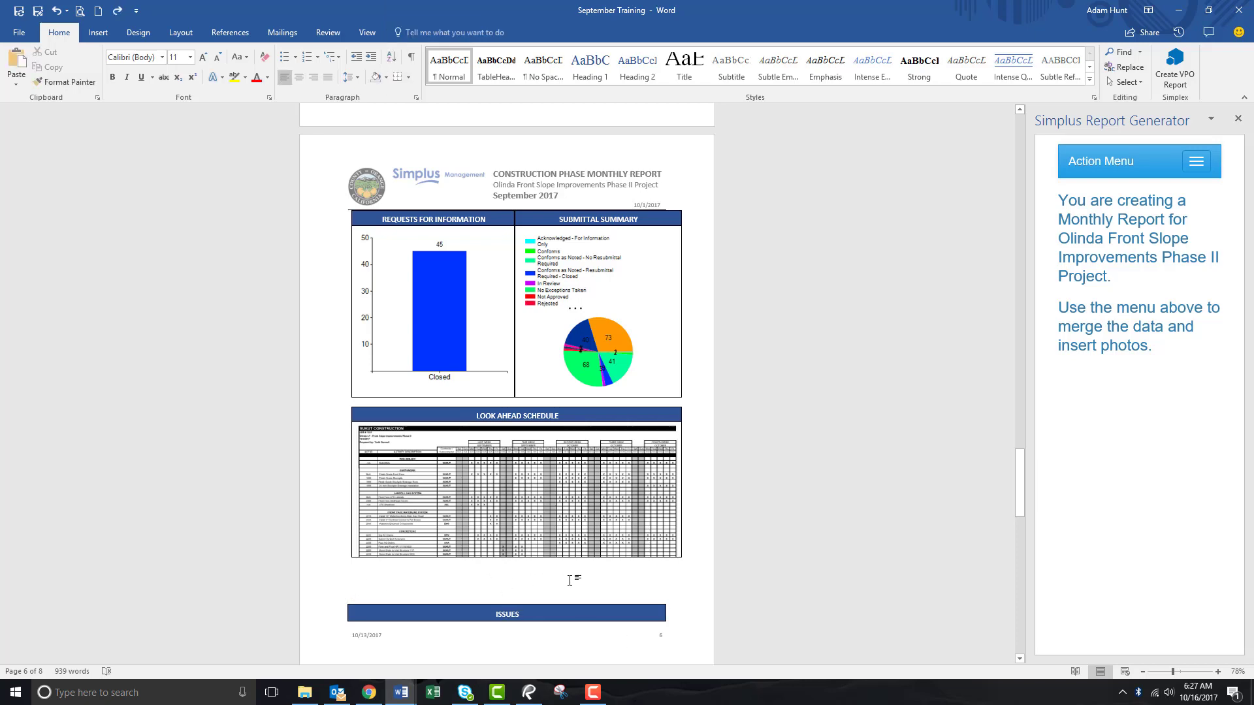
key(Return)
Clear all the contents of the inner table in the Issues section.
scroll(574, 582, down, 7)
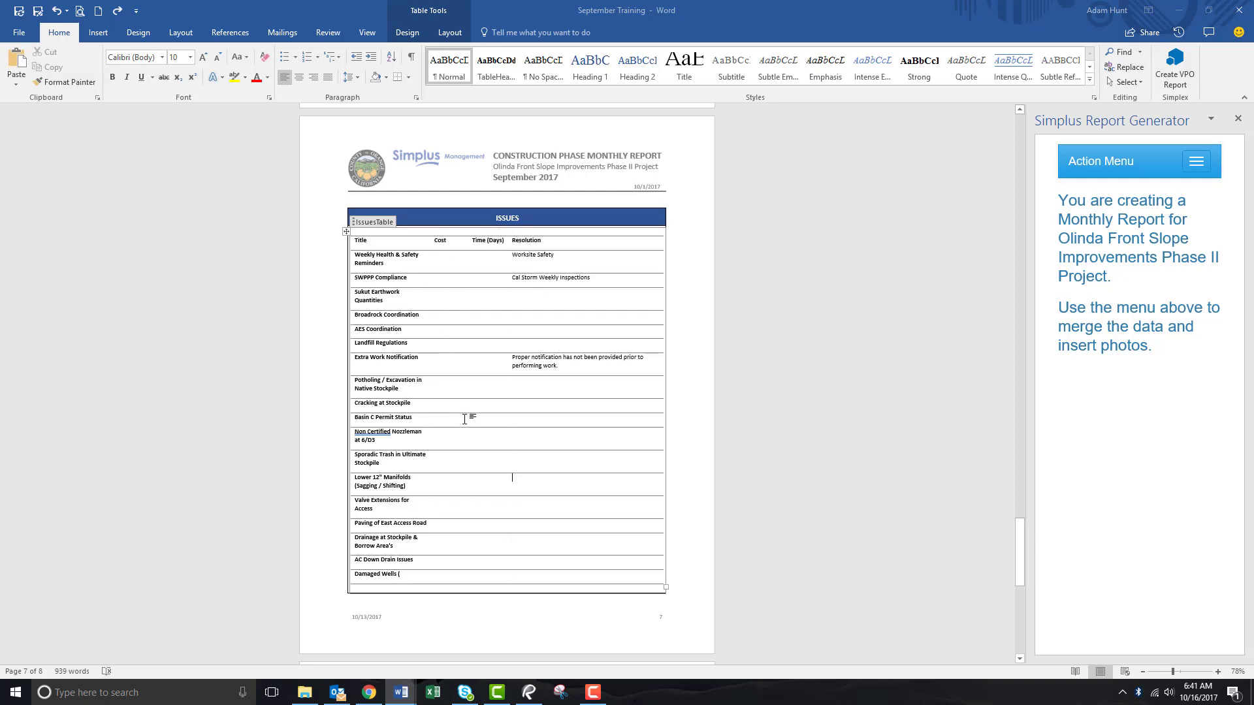
click(345, 232)
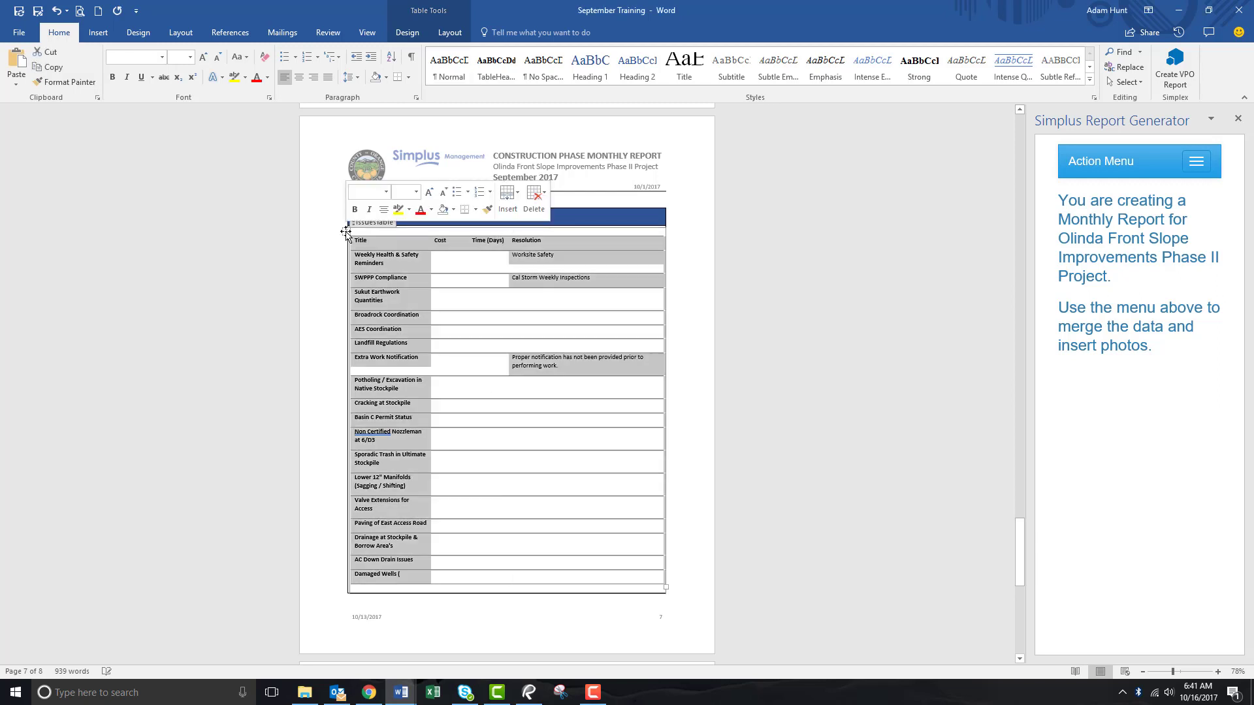
key(Delete)
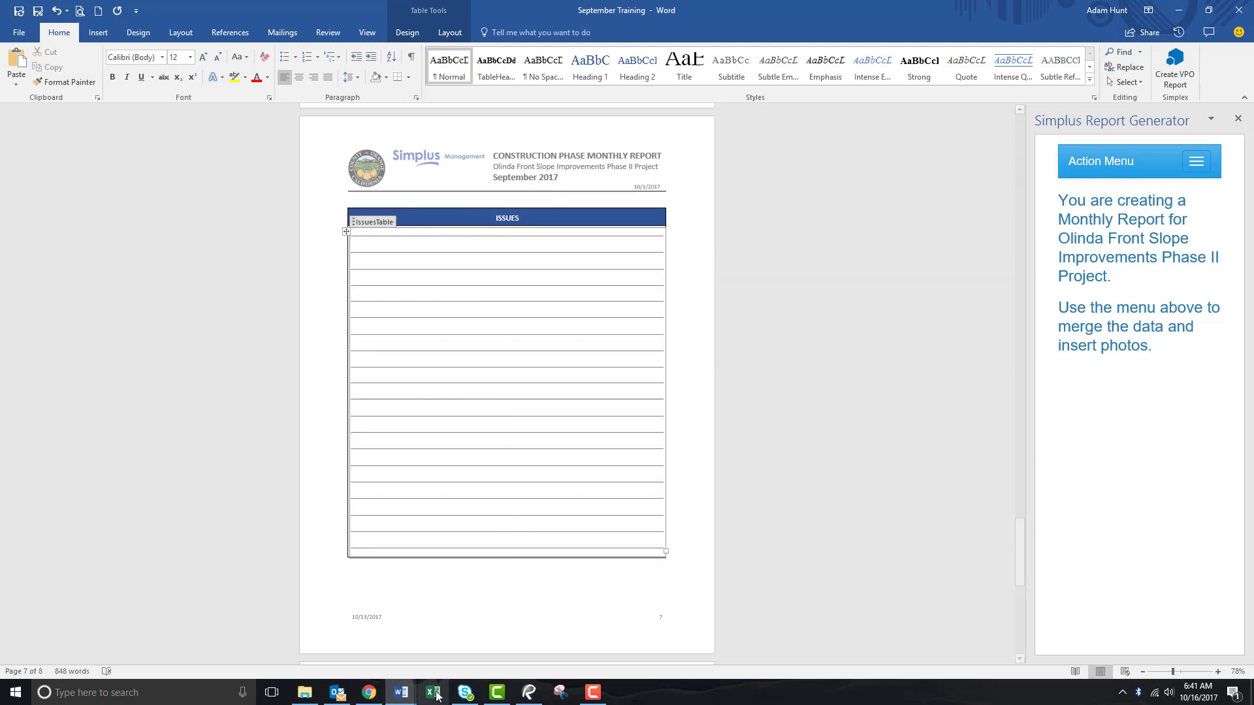
Switch to the Weekly Minutes 36 PDF in Revu and take a snapshot of the first Active Issues Discussion page, including its logo and title.
click(530, 694)
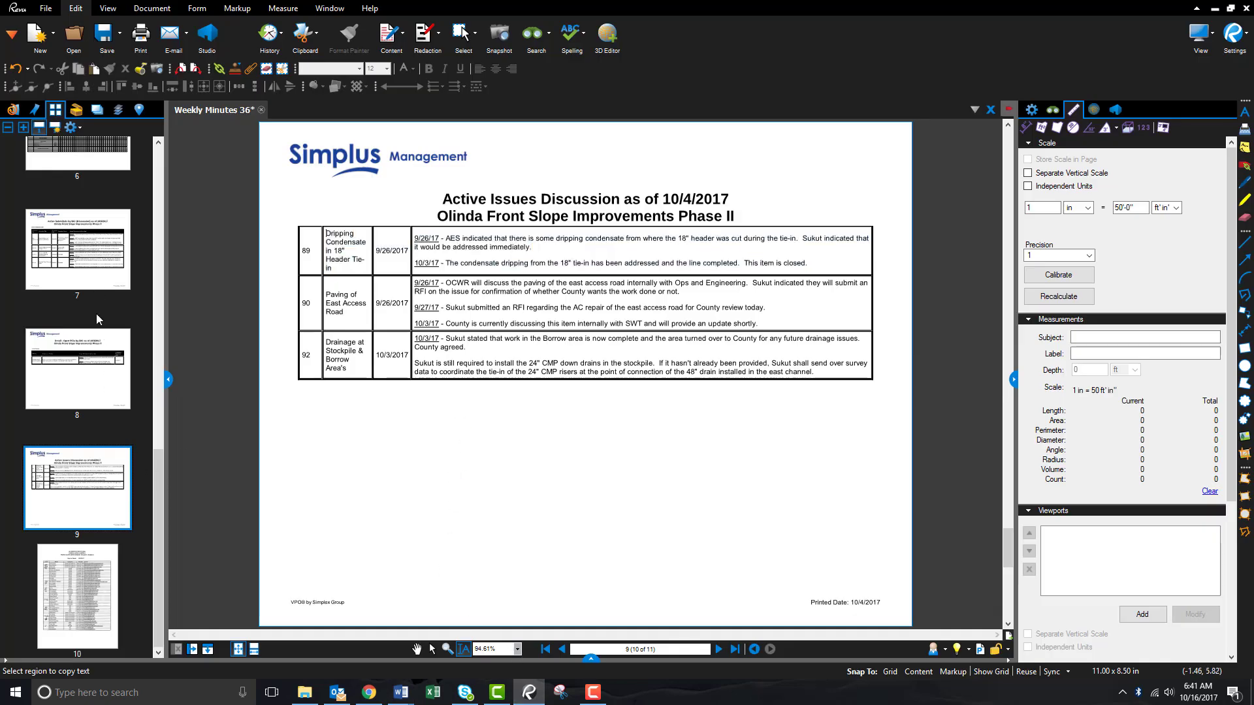
scroll(97, 356, up, 3)
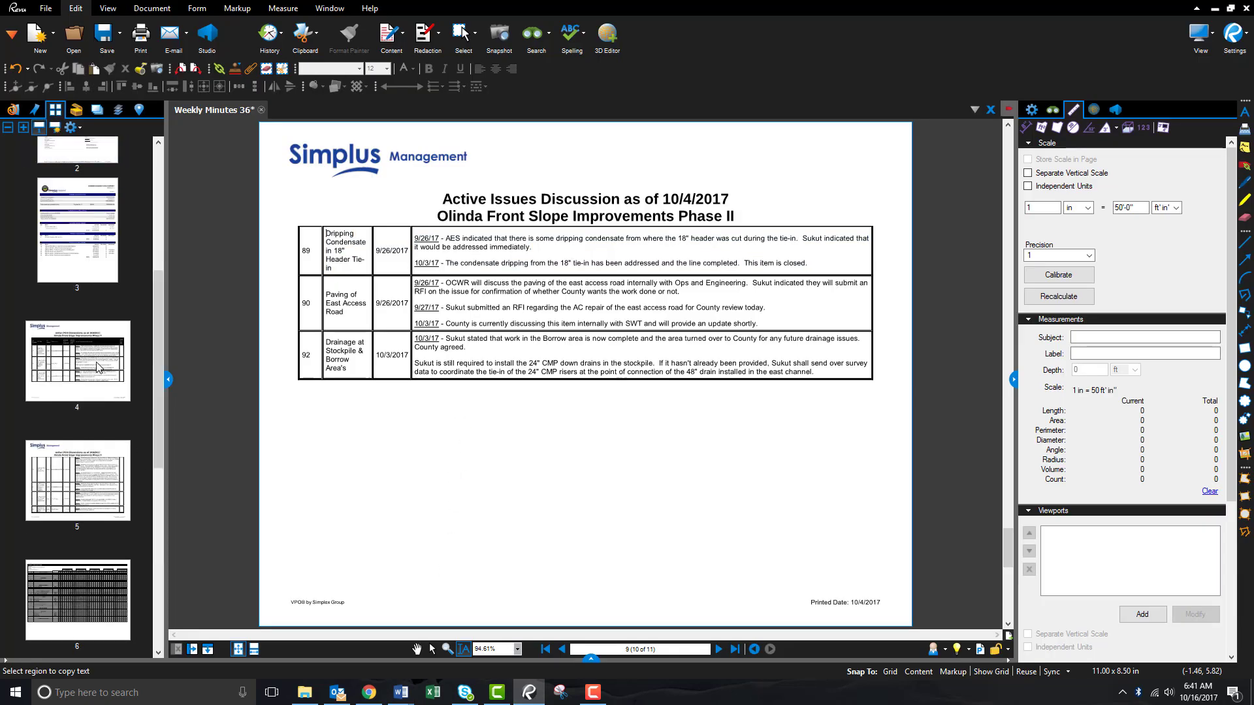
scroll(111, 466, down, 3)
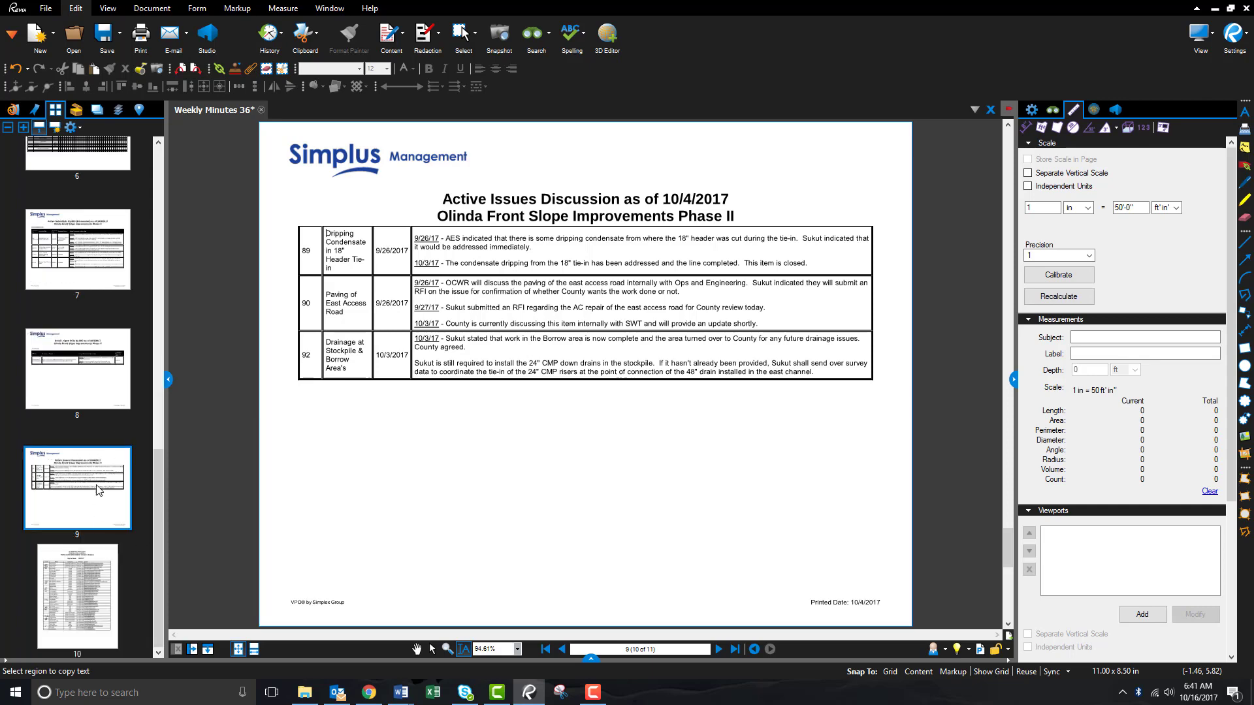
click(77, 258)
click(73, 375)
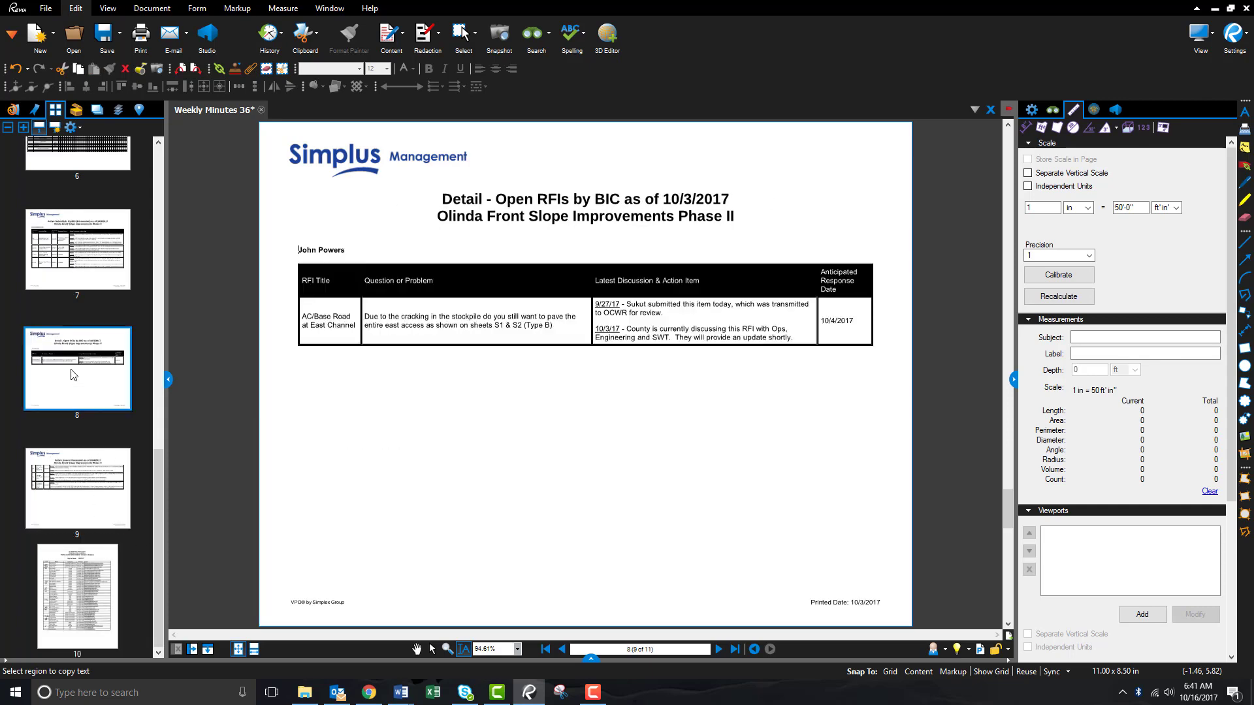
click(85, 453)
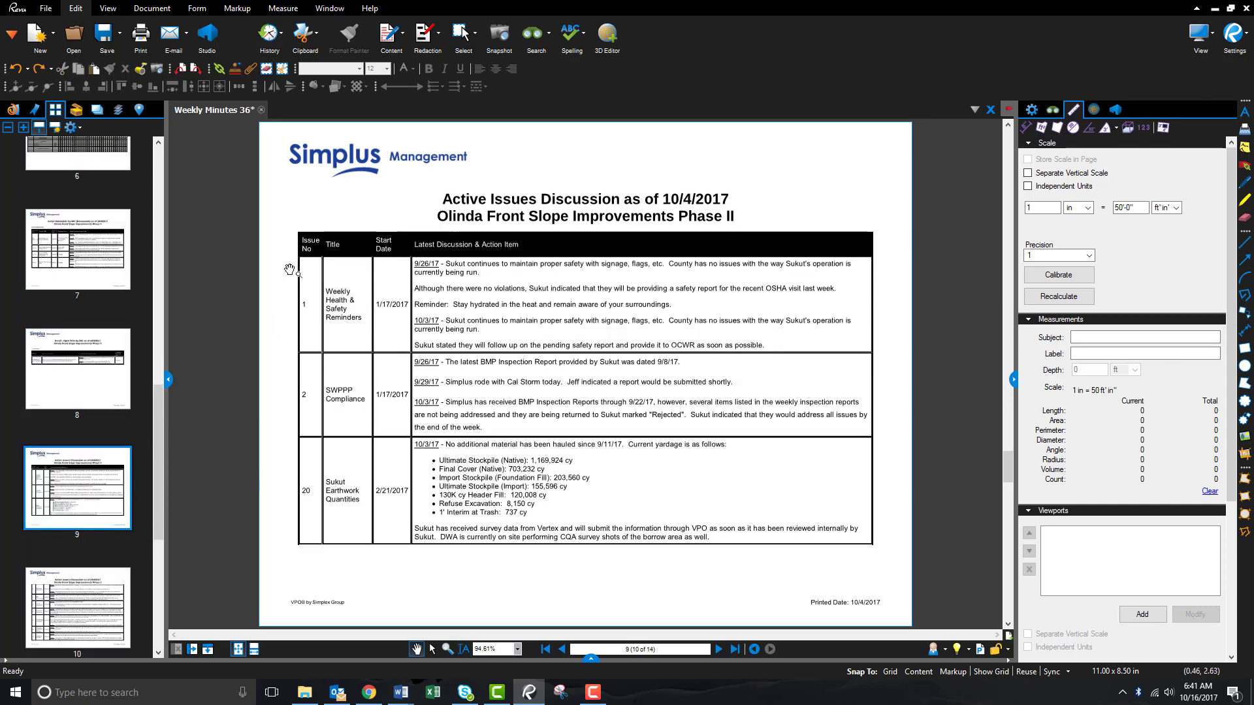
click(501, 40)
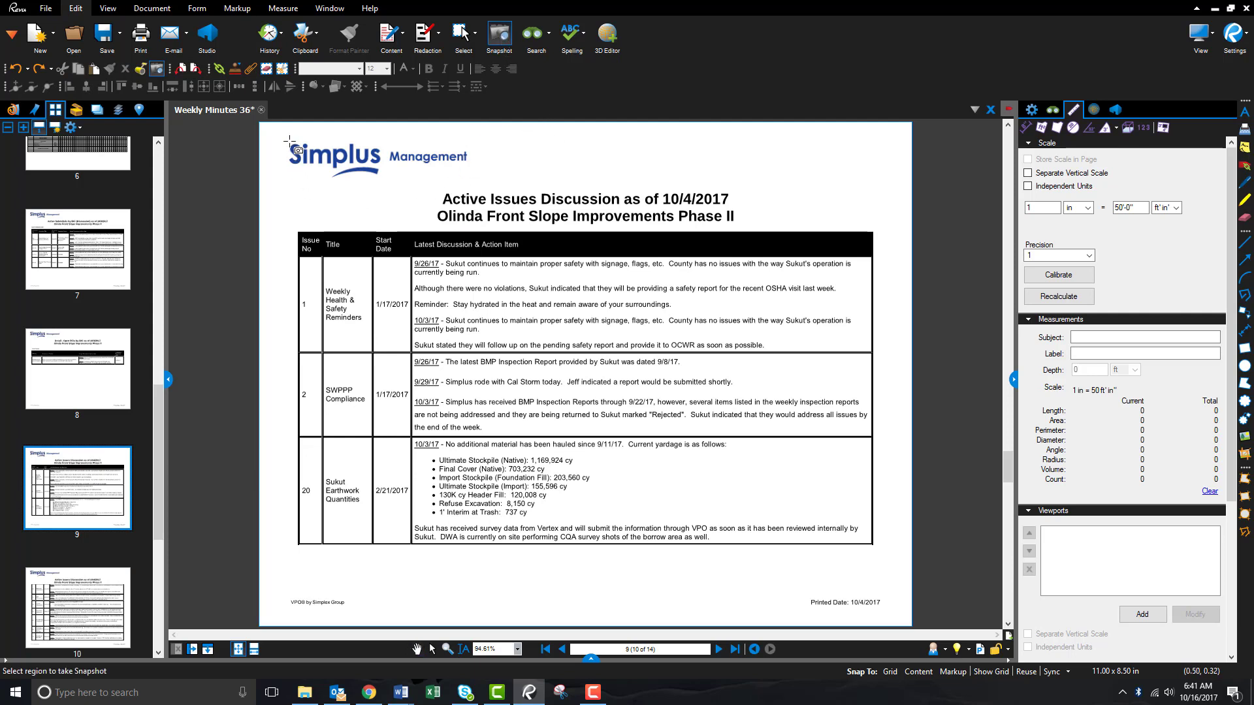
drag(290, 141, 875, 546)
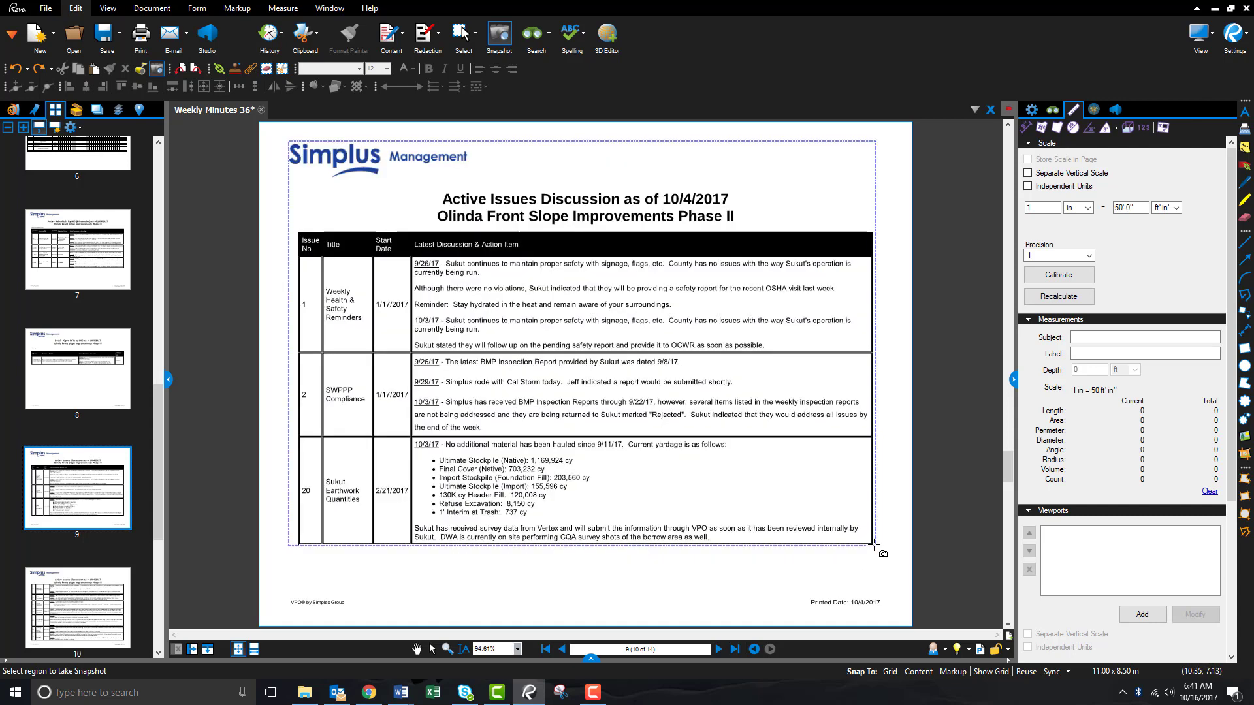
Paste the Active Issues snapshot into the cleared Issues table in Word and try to shrink it to fit the table width.
click(401, 693)
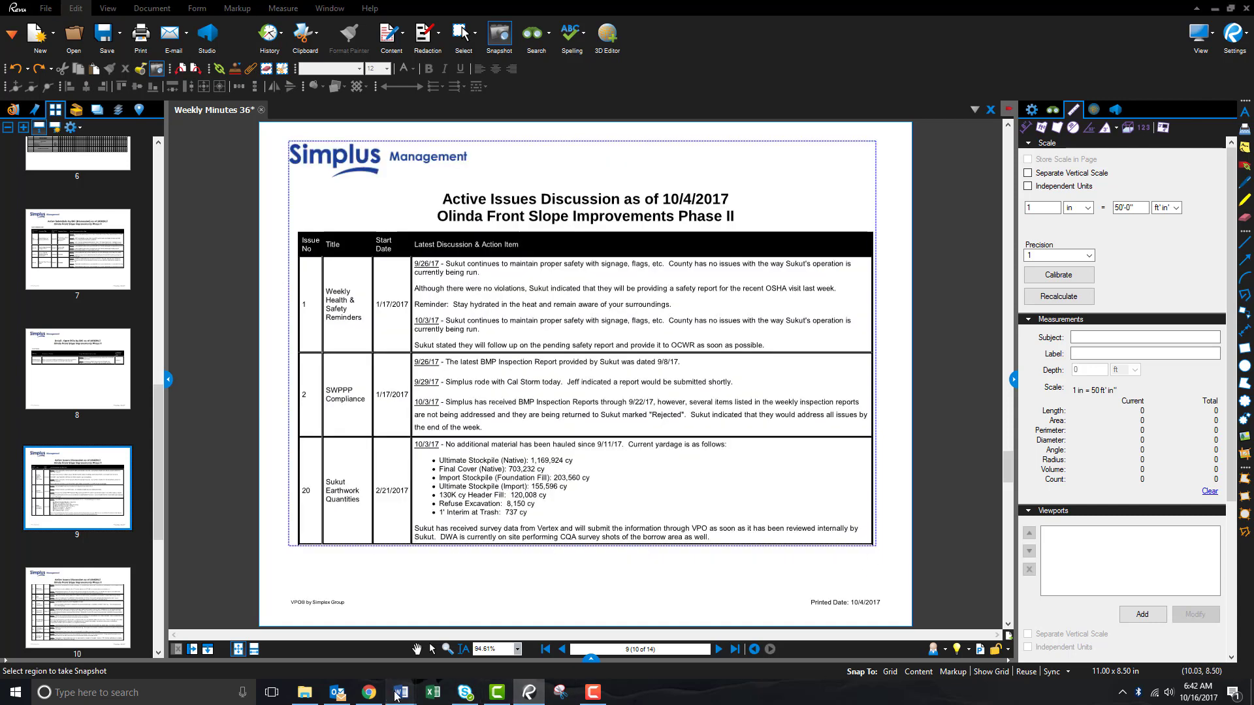
click(375, 652)
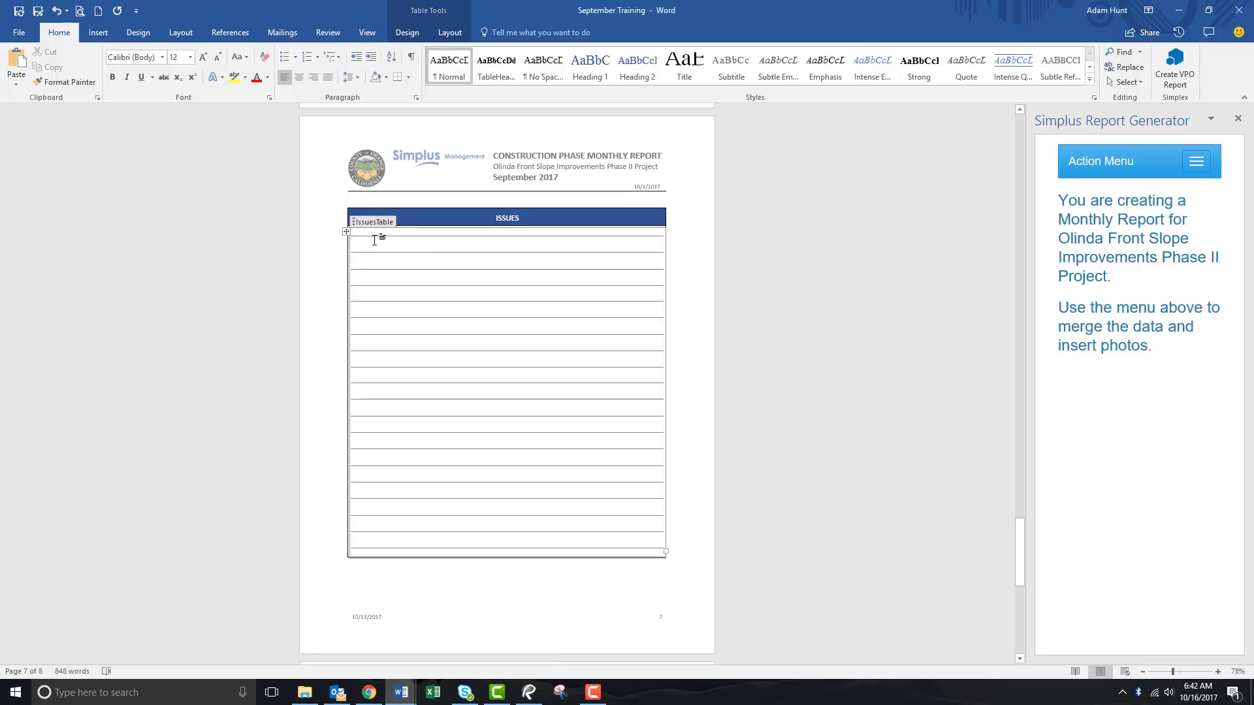
key(ctrl+v)
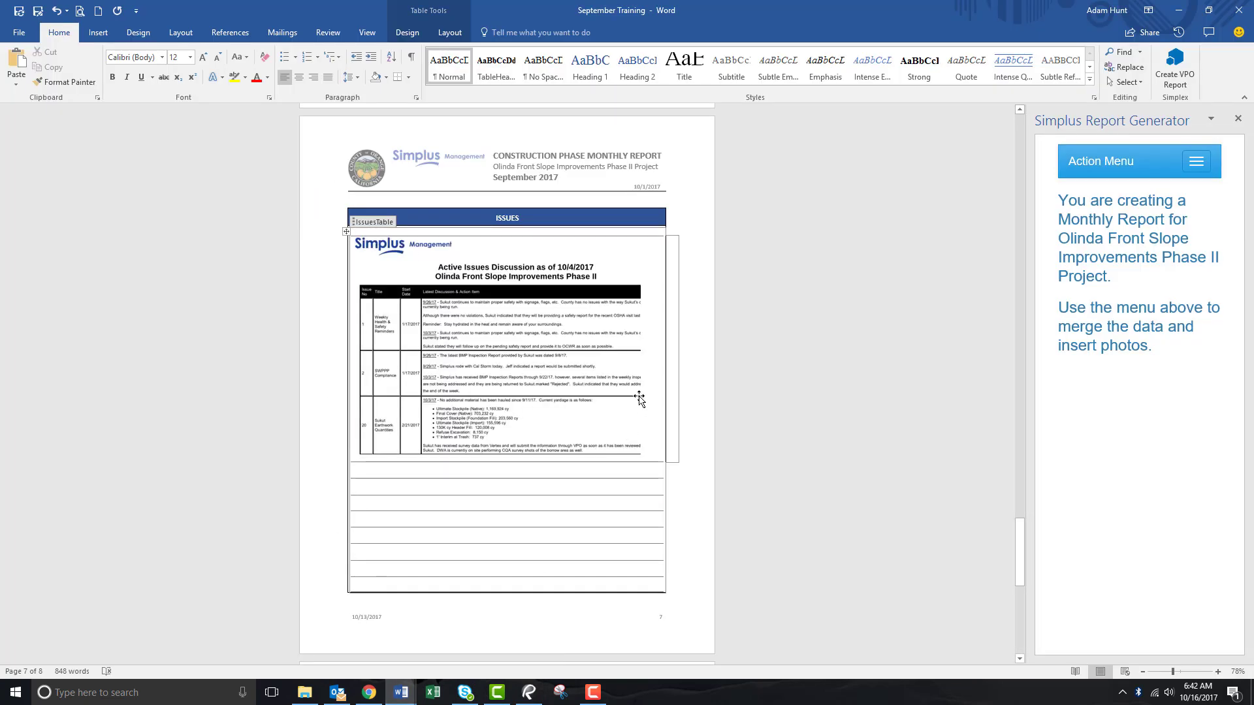
click(623, 382)
drag(672, 455, 643, 377)
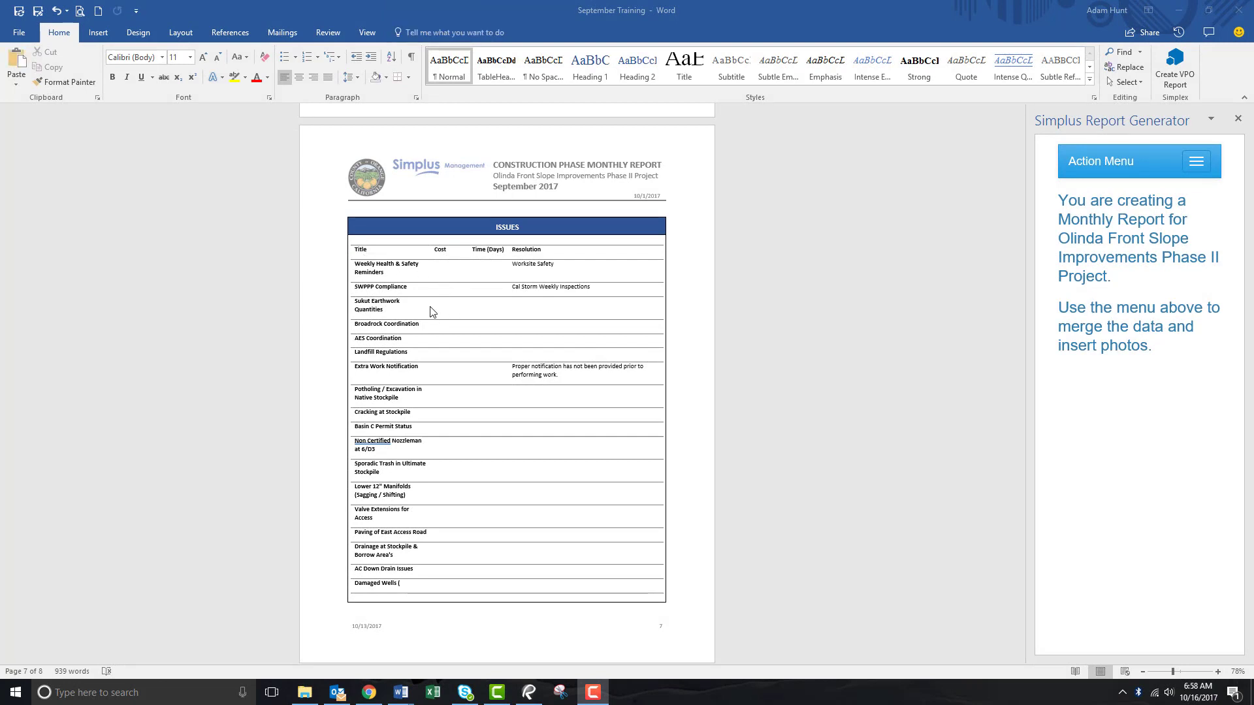
Empty the inner Issues table of its headings, issue titles and resolution text.
click(419, 273)
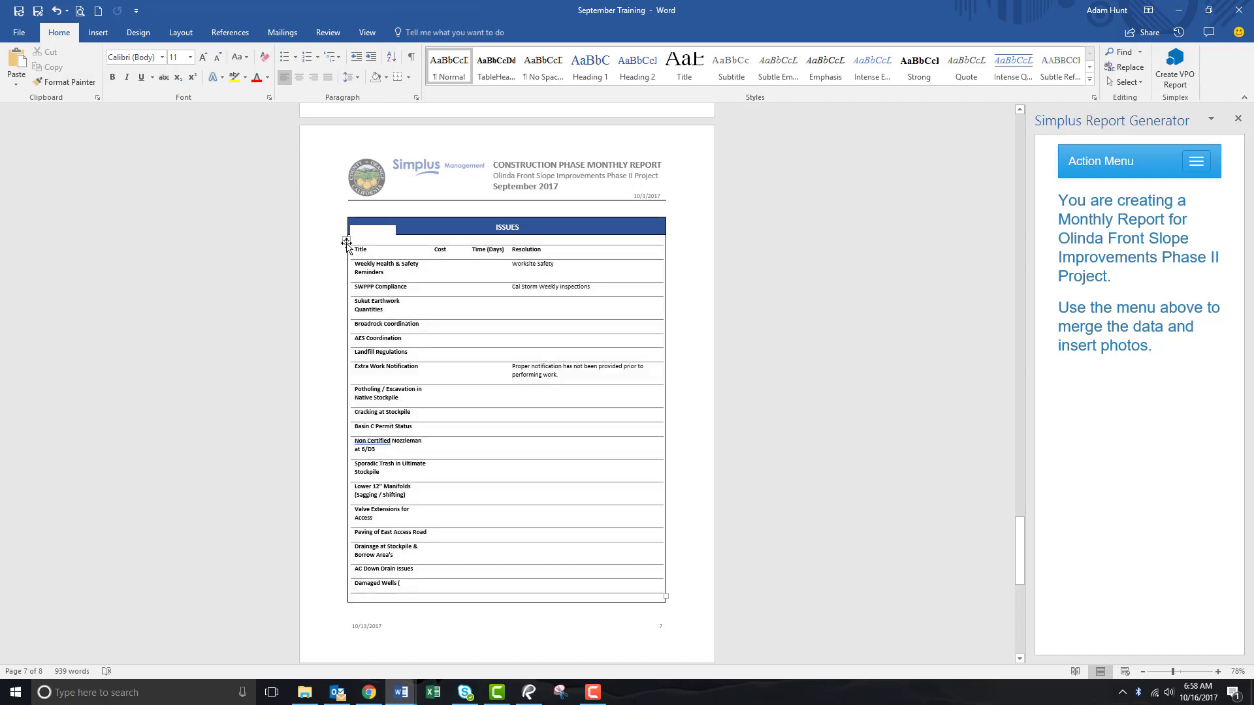
click(346, 242)
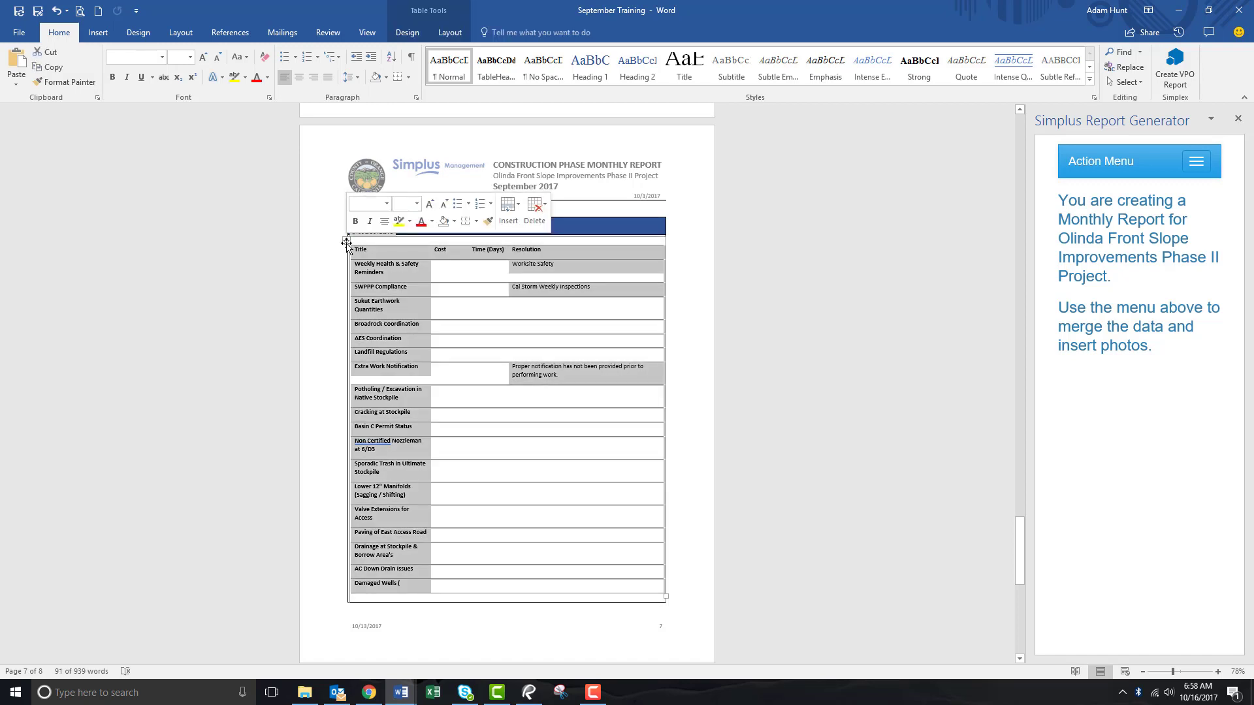
key(Delete)
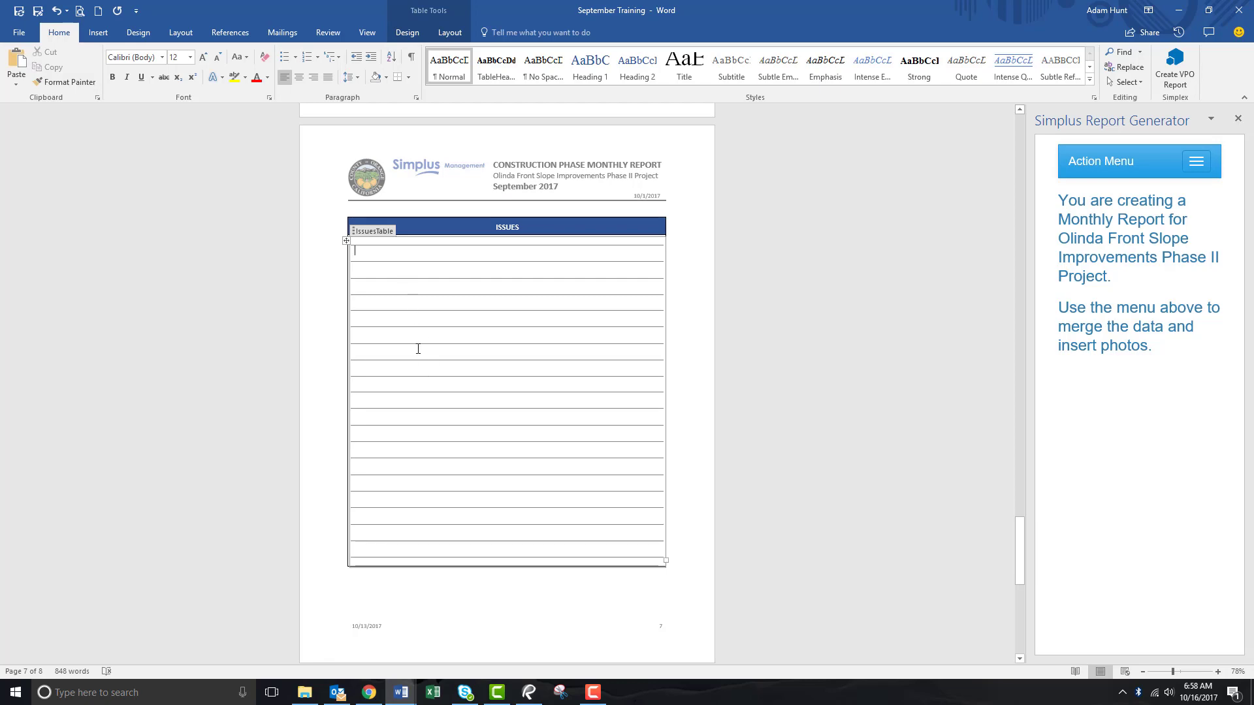
Switch to the Weekly Minutes 36 PDF in Revu and copy the full discussion text of issue 1, Weekly Health & Safety Reminders.
click(528, 693)
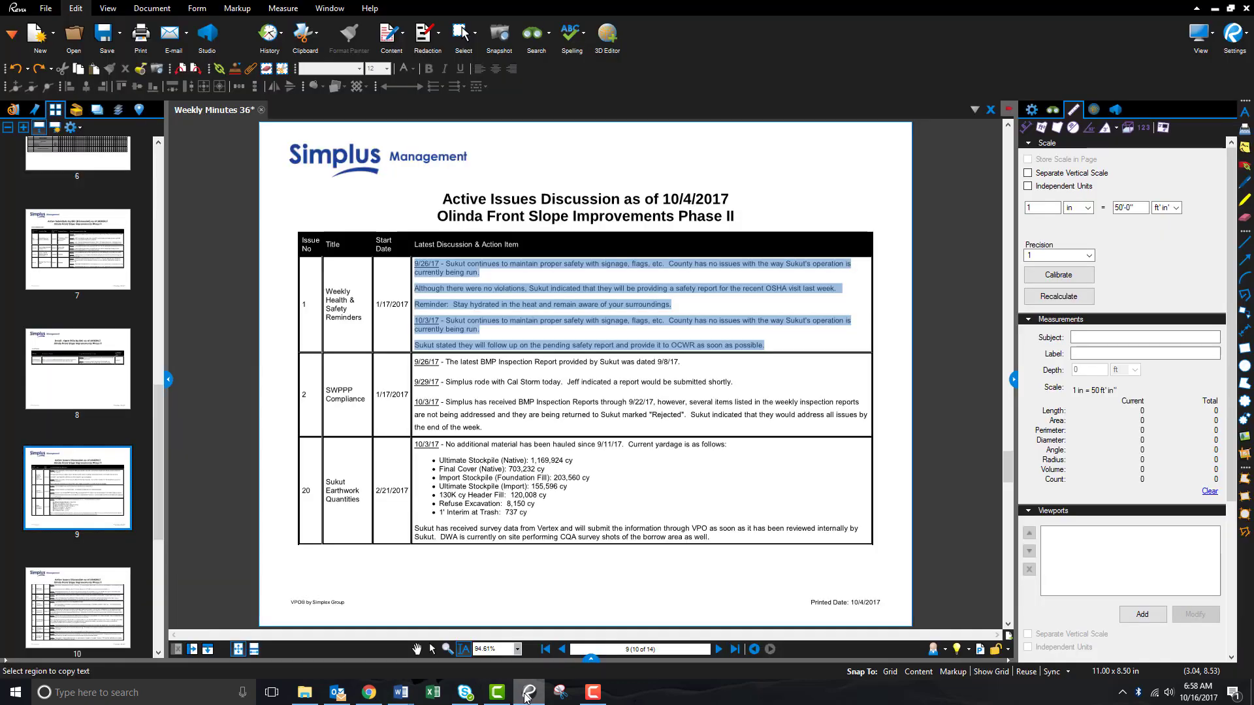
click(777, 346)
drag(776, 347, 413, 261)
right_click(426, 264)
click(471, 328)
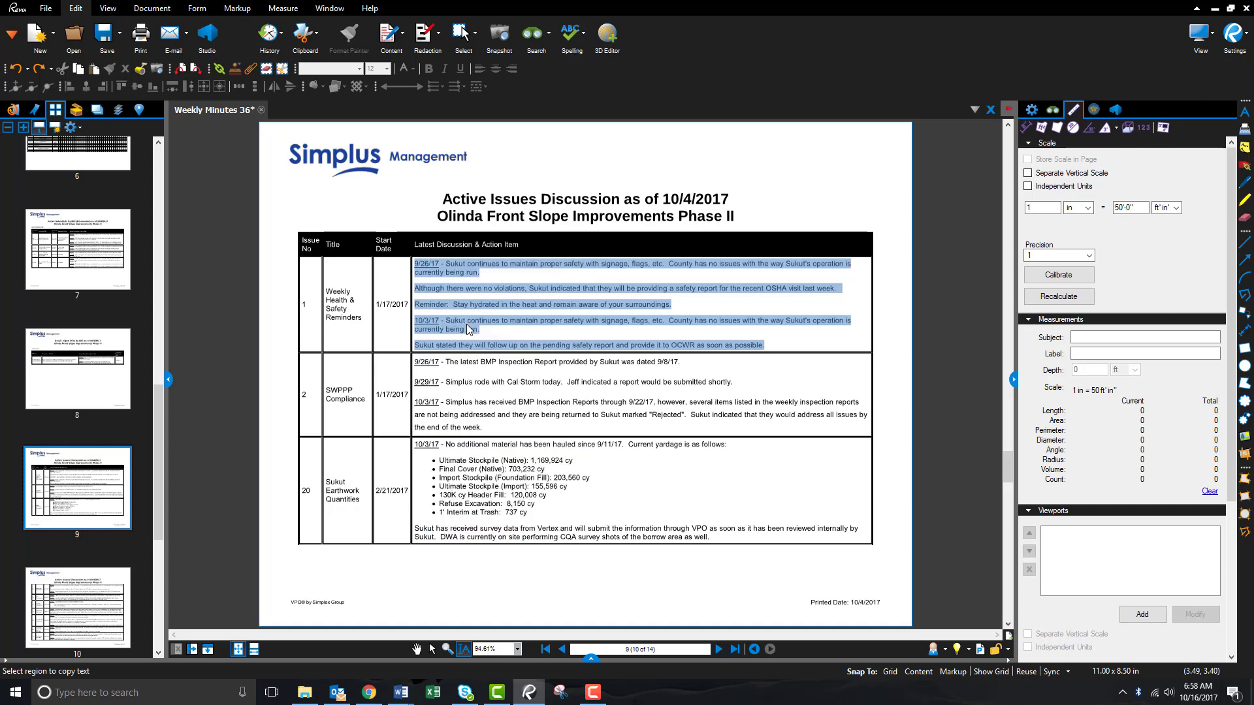
Return to the September Training document in Word and paste the discussion as text only into the first row's last column of the Issues table.
mouse_move(401, 692)
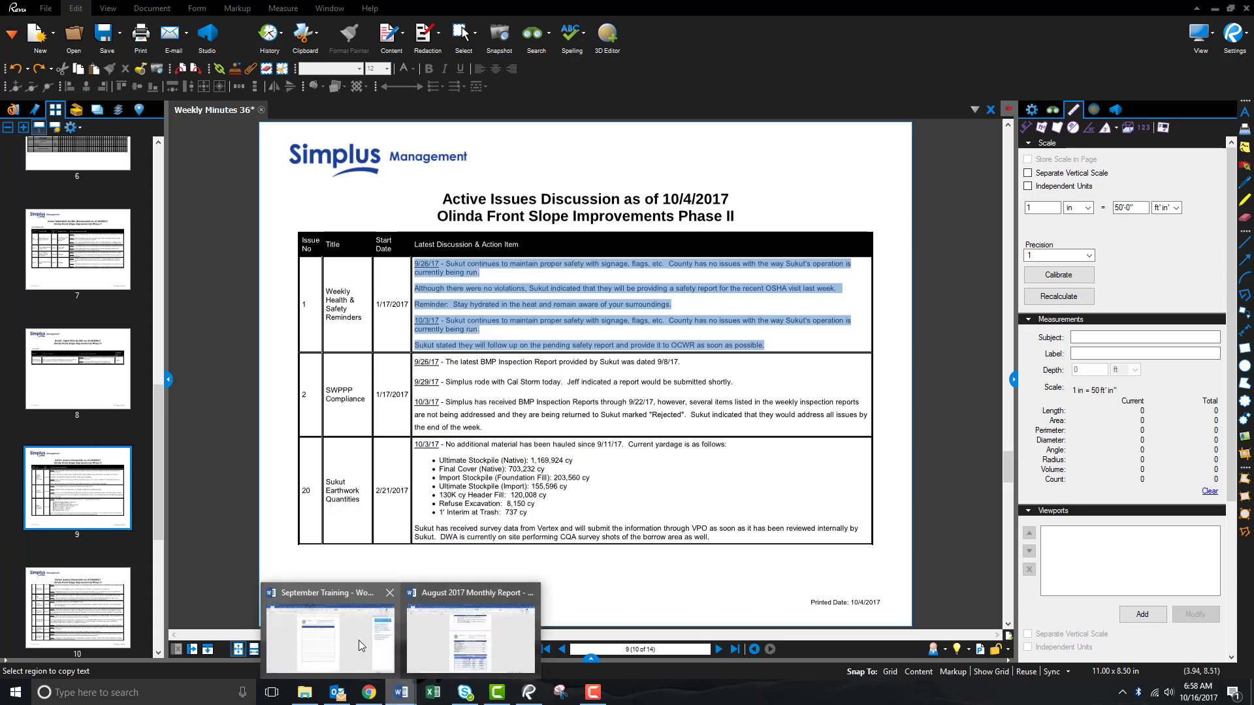
click(339, 635)
right_click(439, 253)
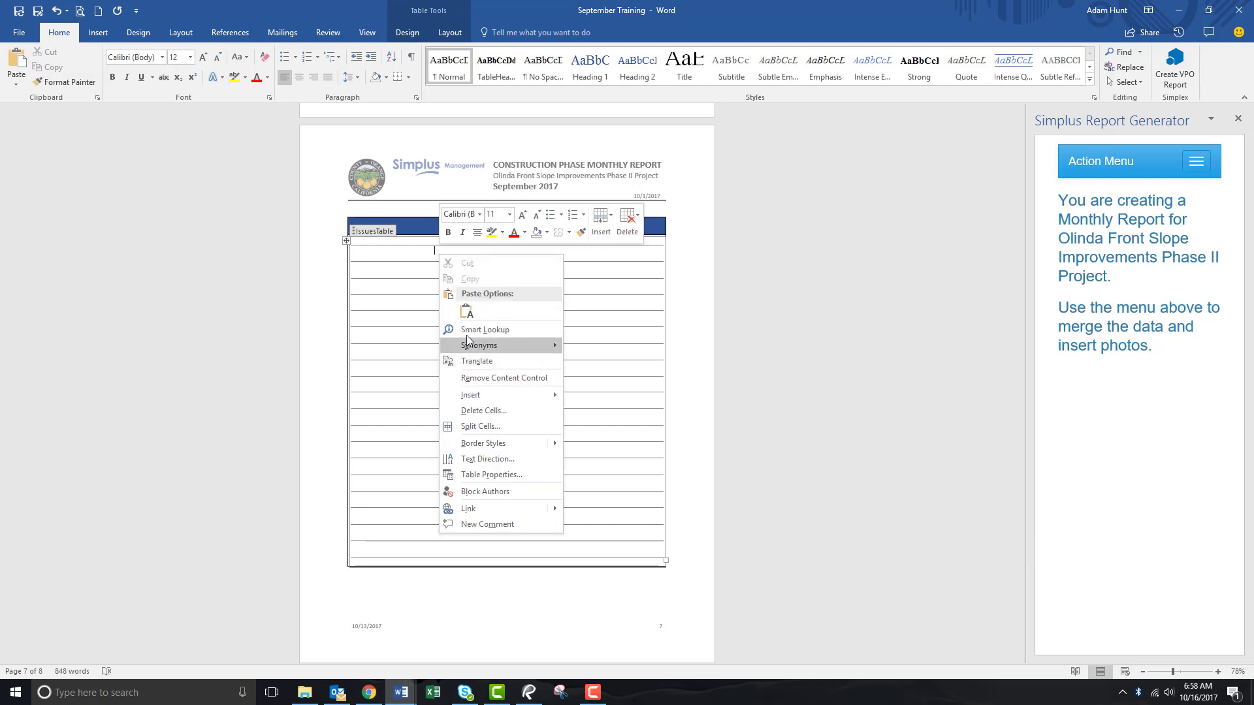
click(466, 313)
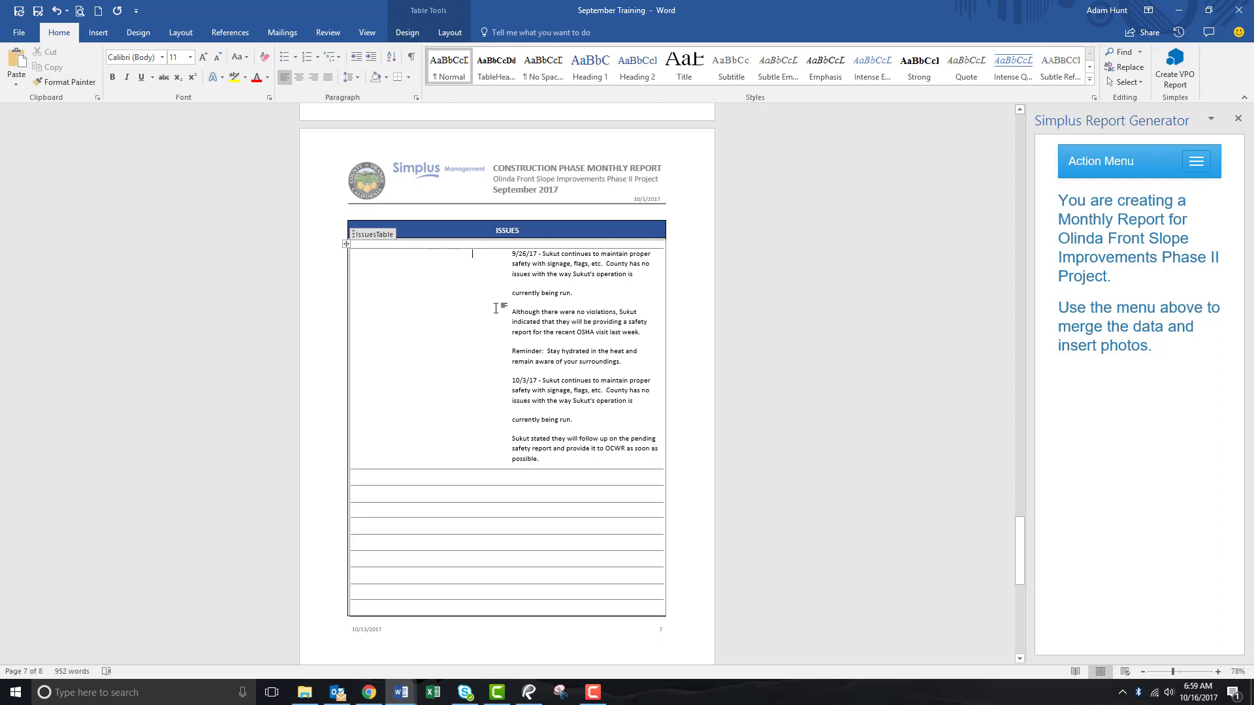
Copy the title Weekly Health & Safety Reminders from the PDF in Revu and paste it beside the discussion text in Word's Issues table.
key(Right)
click(529, 692)
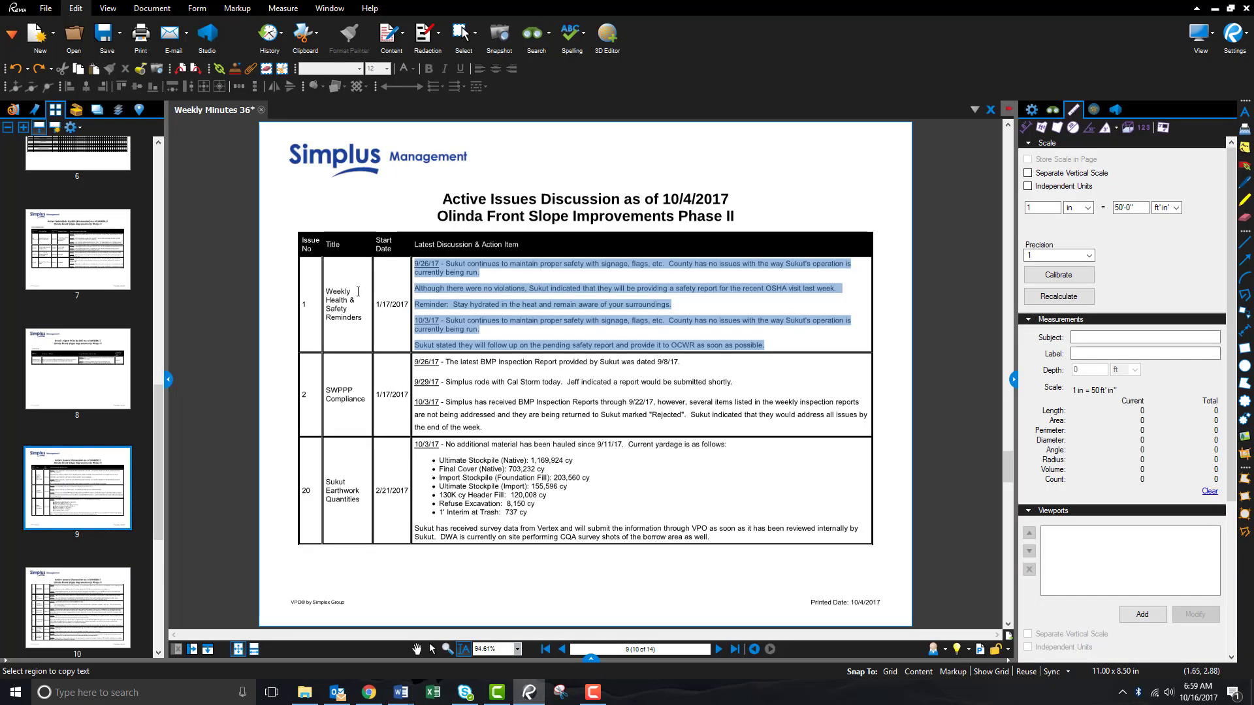
mouse_move(361, 318)
mouse_down()
mouse_move(398, 335)
mouse_move(397, 317)
mouse_move(365, 324)
mouse_move(324, 292)
mouse_up()
click(341, 272)
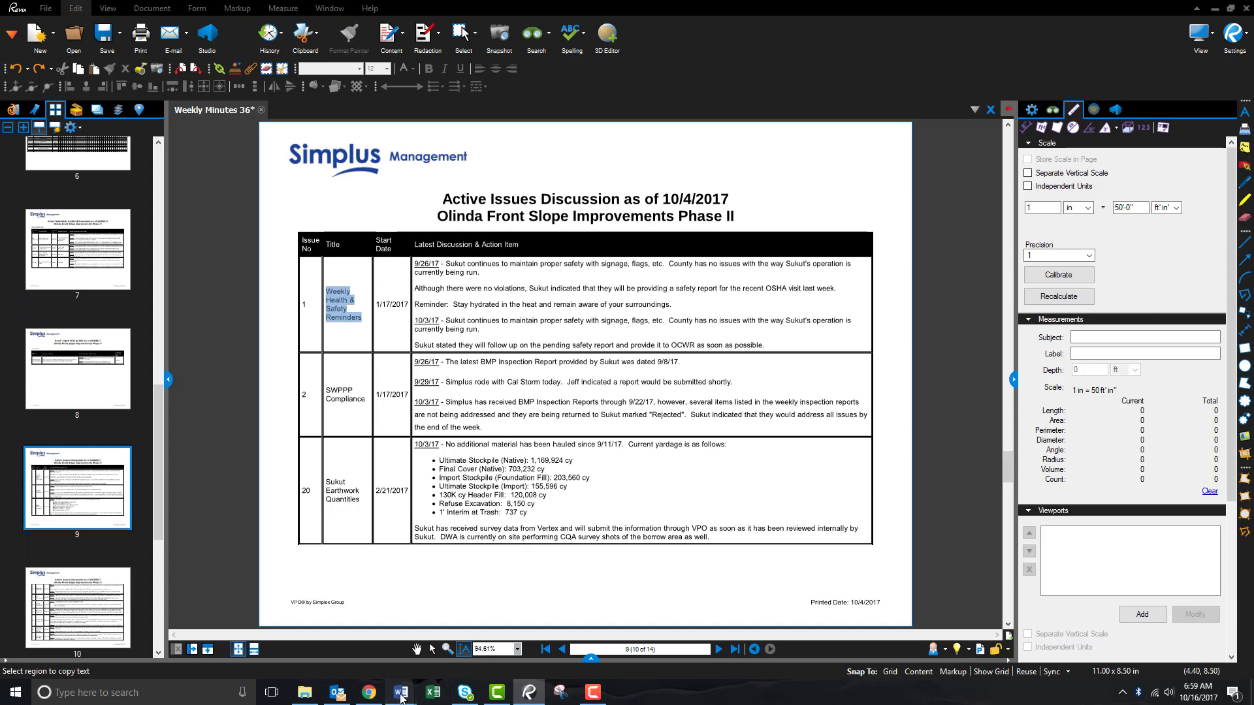
click(350, 641)
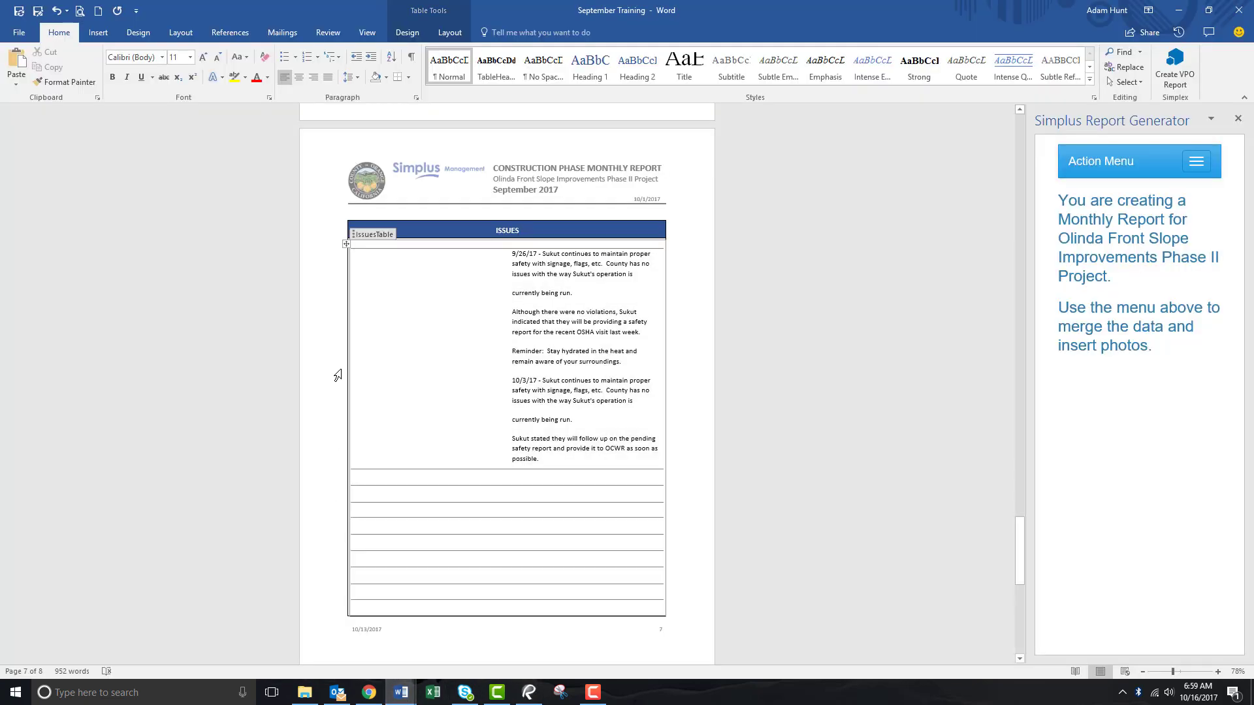
click(390, 260)
key(ctrl+v)
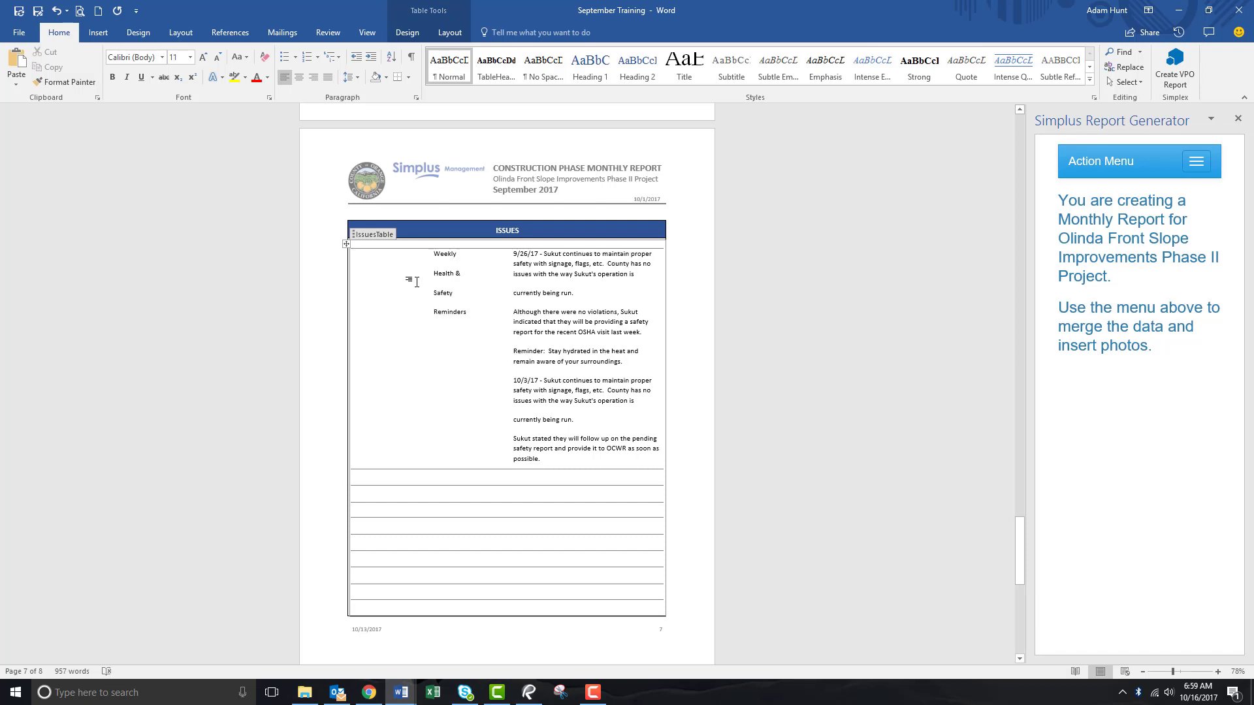
Remove the line breaks in the pasted title so it reads Weekly Health & Safety Reminders as continuous text.
click(462, 255)
key(Delete)
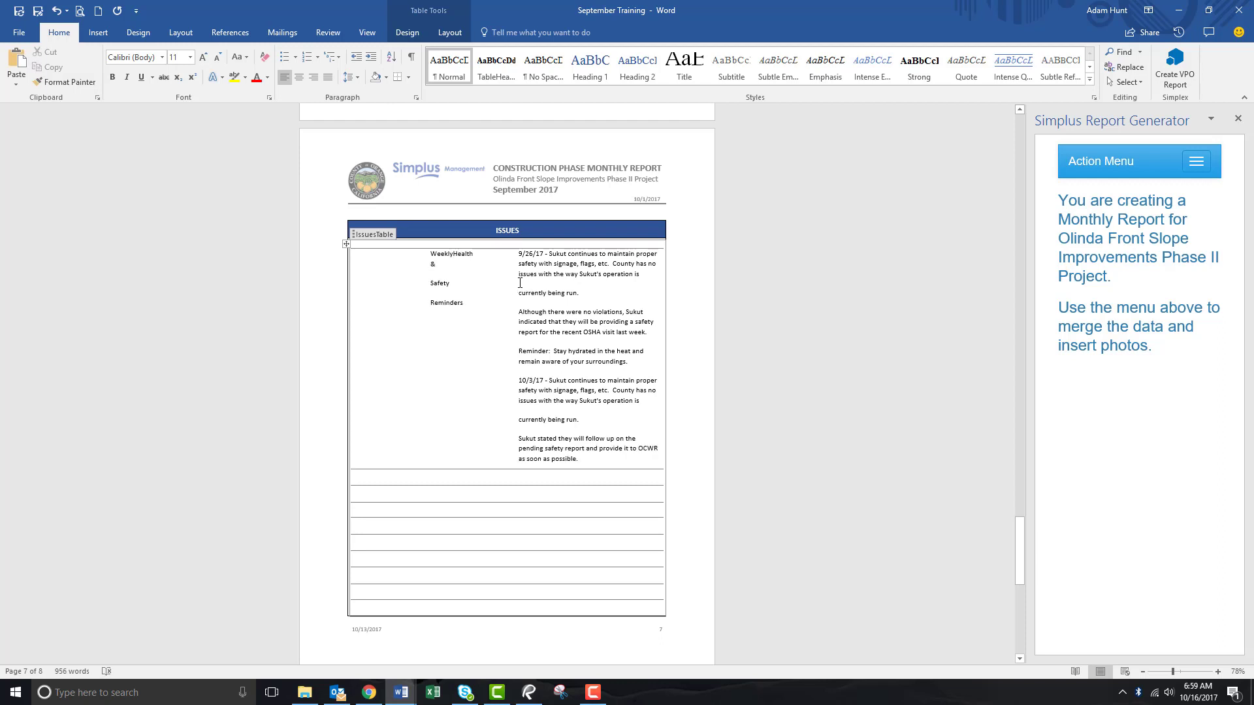
key(Return)
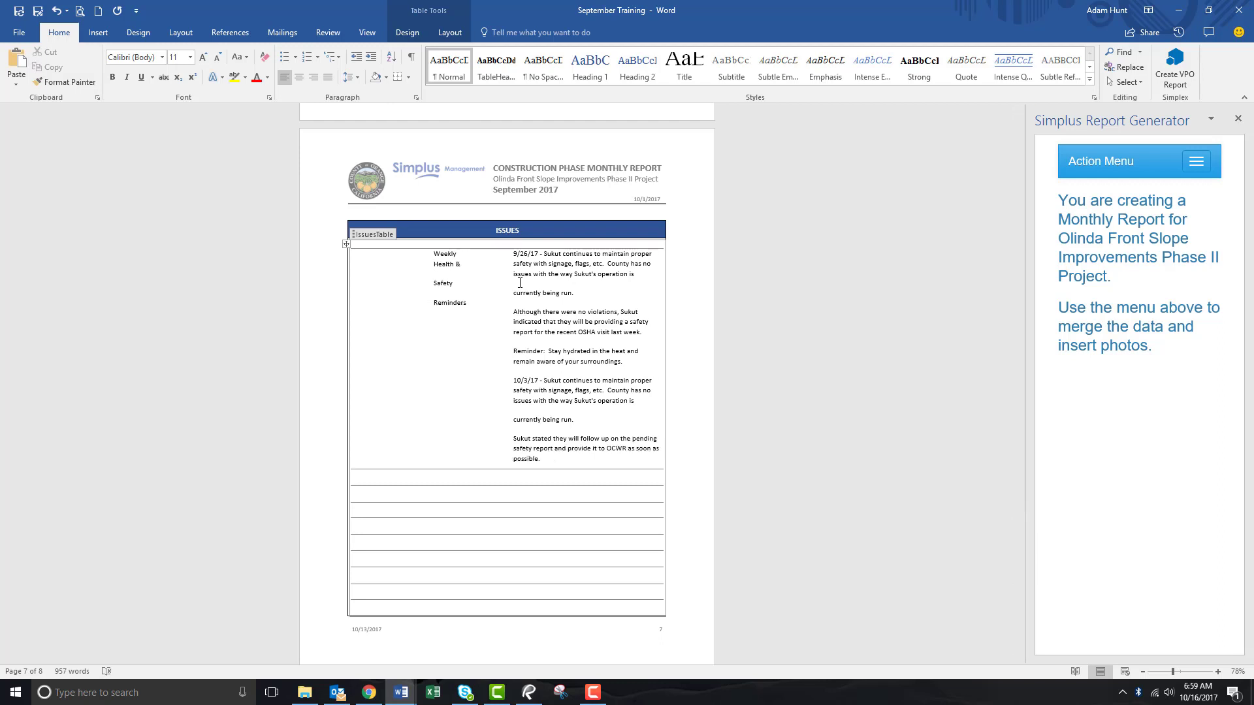
click(468, 266)
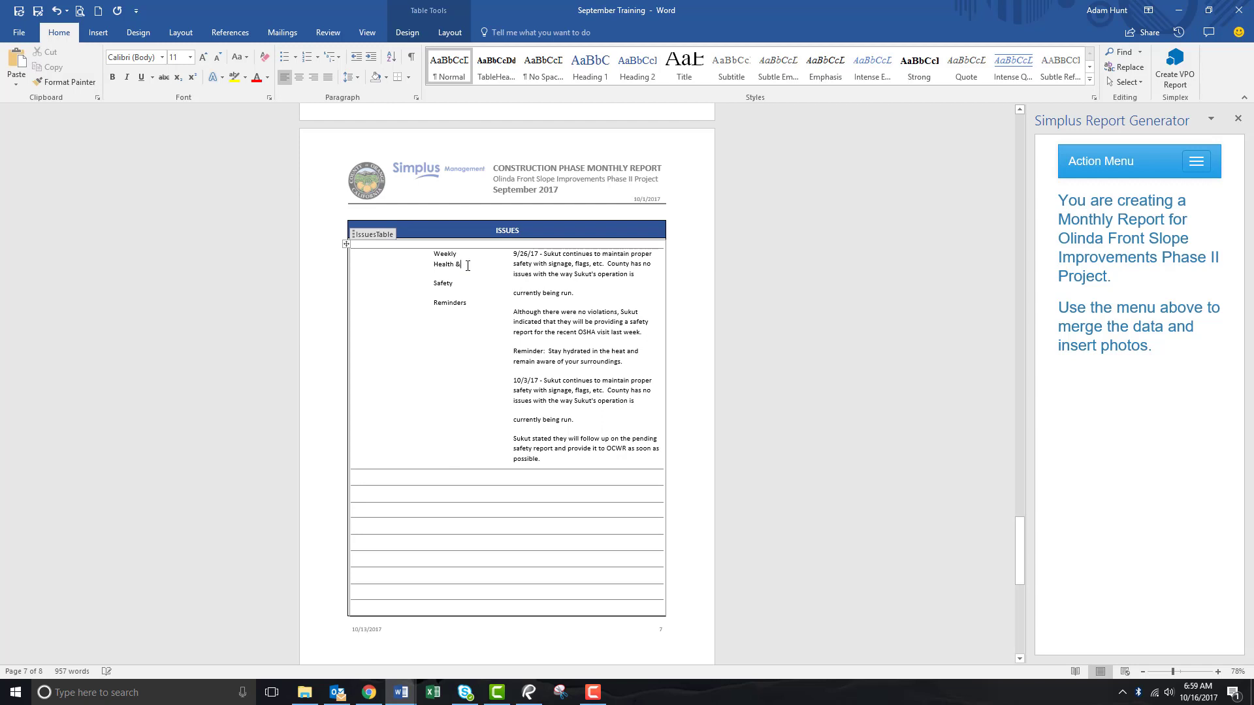
key(Delete)
click(479, 278)
key(Delete)
Narrow the first column of the Issues table and enter issue number 1 in it.
drag(428, 260, 378, 263)
click(368, 264)
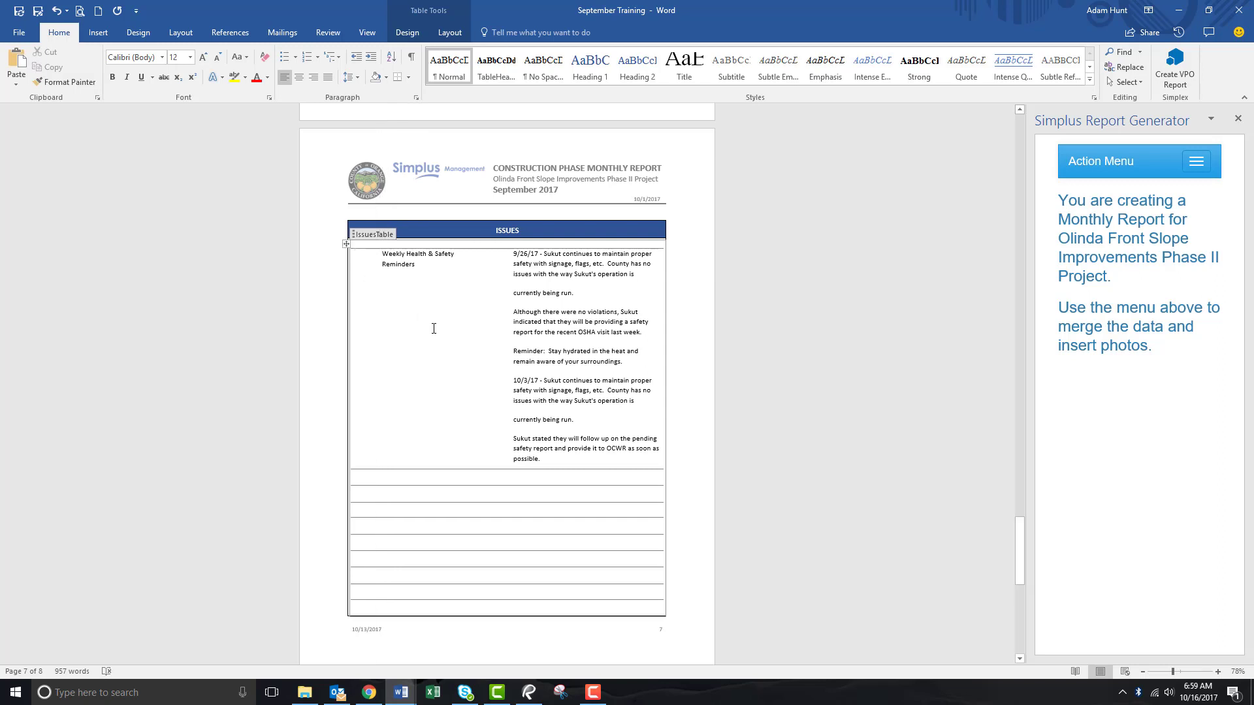
text(1)
Look up the start date of issue 1 in the Revu minutes and enter 1/17/2017 in Word's date cell.
click(494, 254)
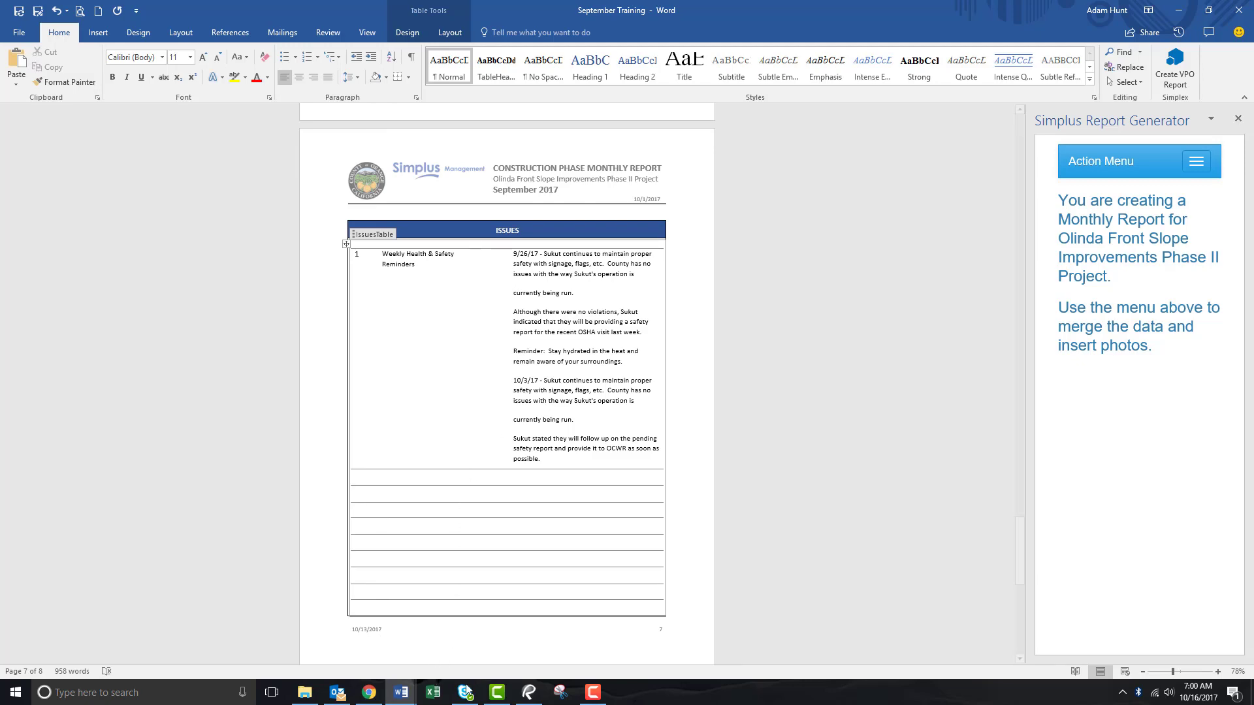
click(531, 694)
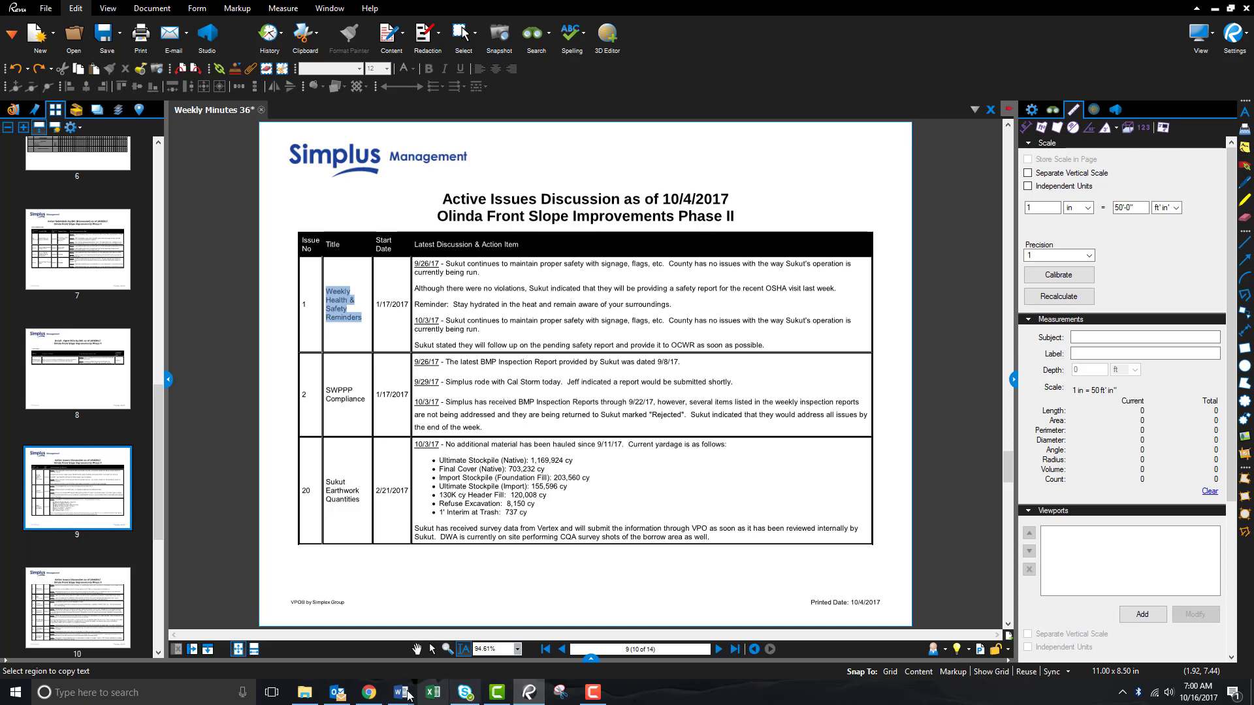
mouse_move(397, 694)
click(363, 646)
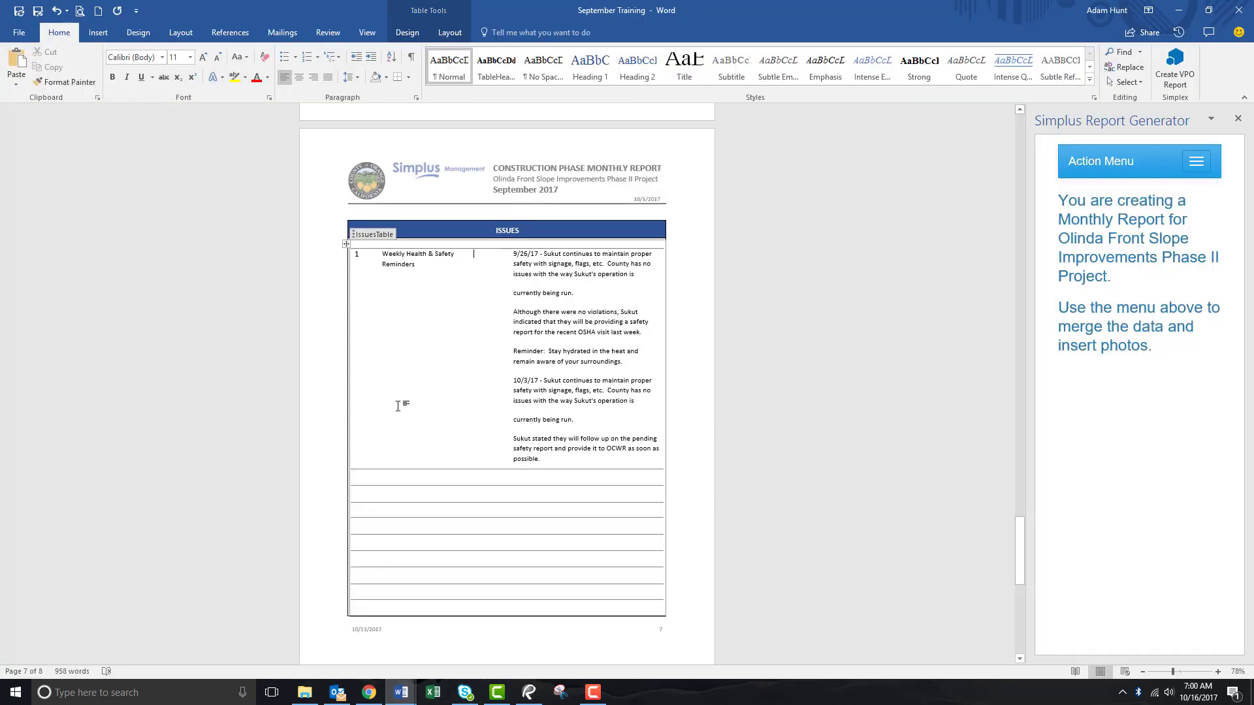
text(1/17)
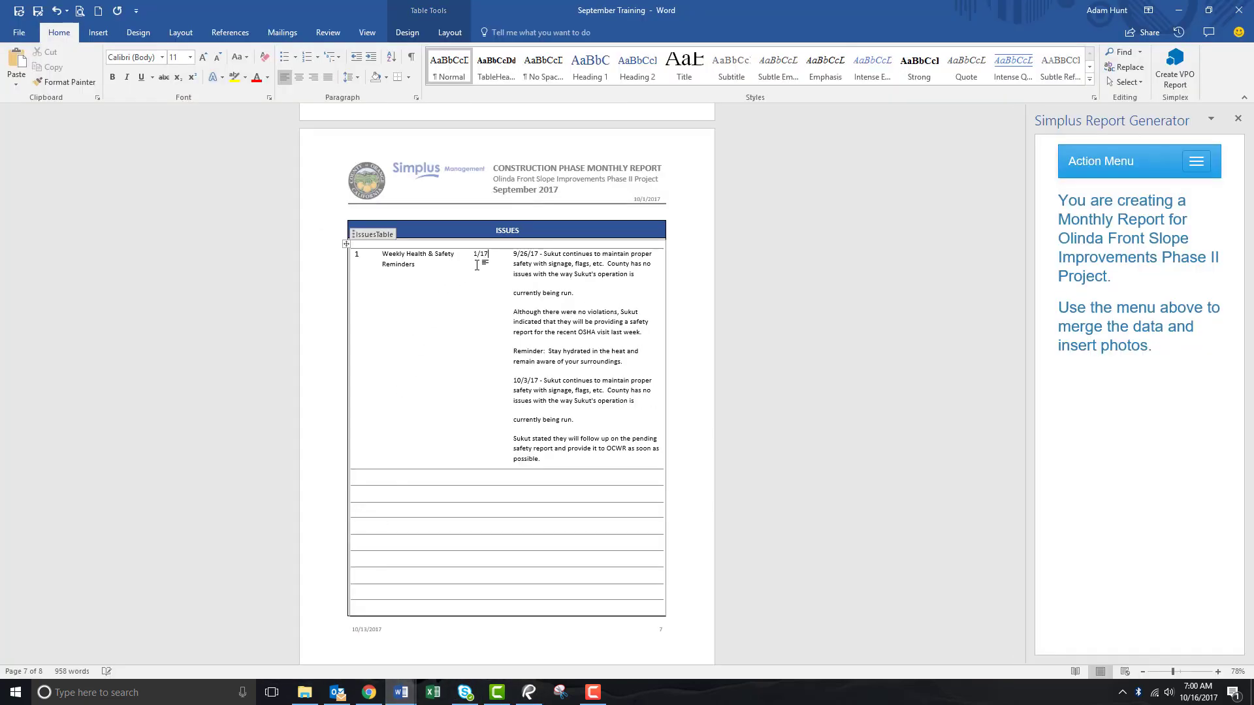
text(/2017)
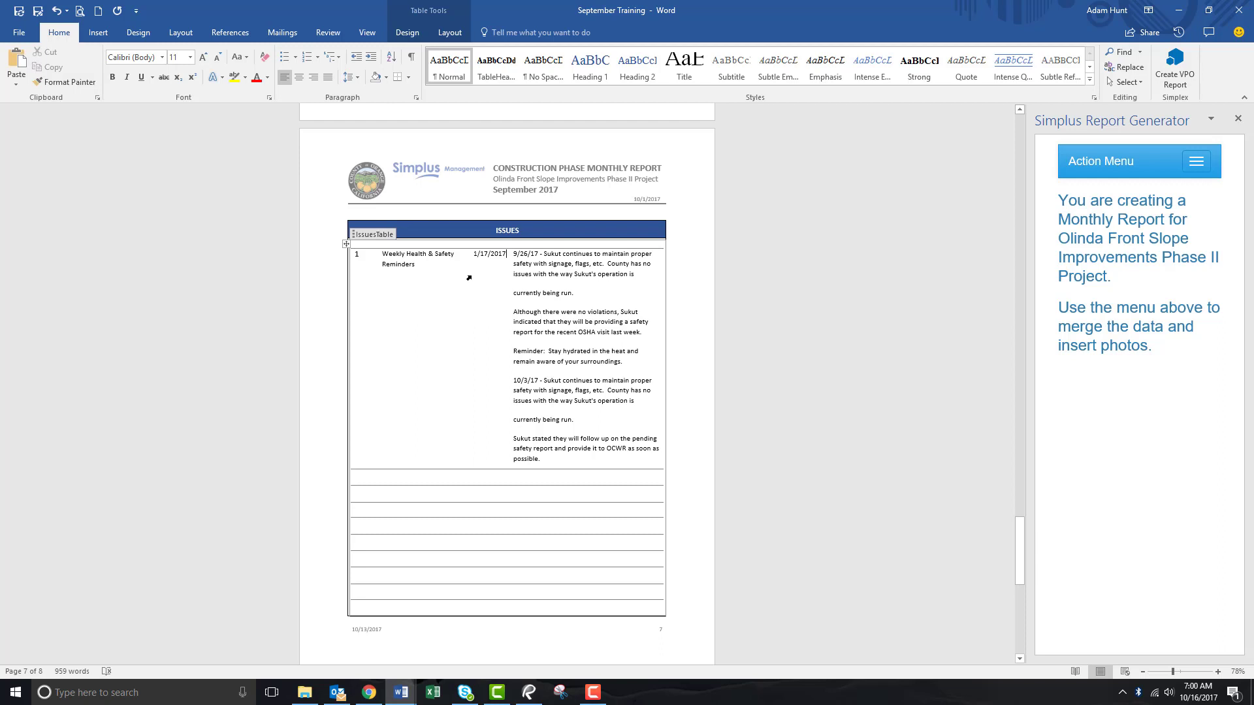
Tighten the number, title and date columns of the first issue row to widen the discussion column.
drag(468, 277, 461, 285)
drag(378, 290, 365, 292)
drag(461, 279, 450, 279)
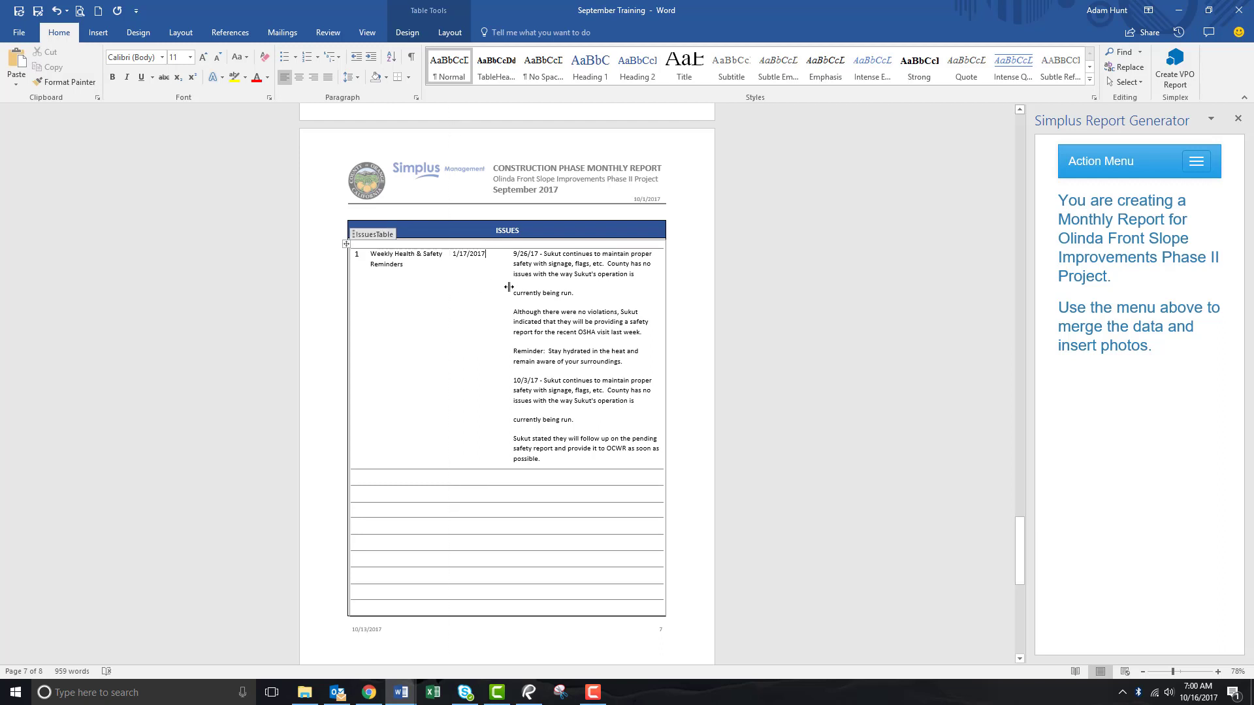
drag(509, 287, 493, 287)
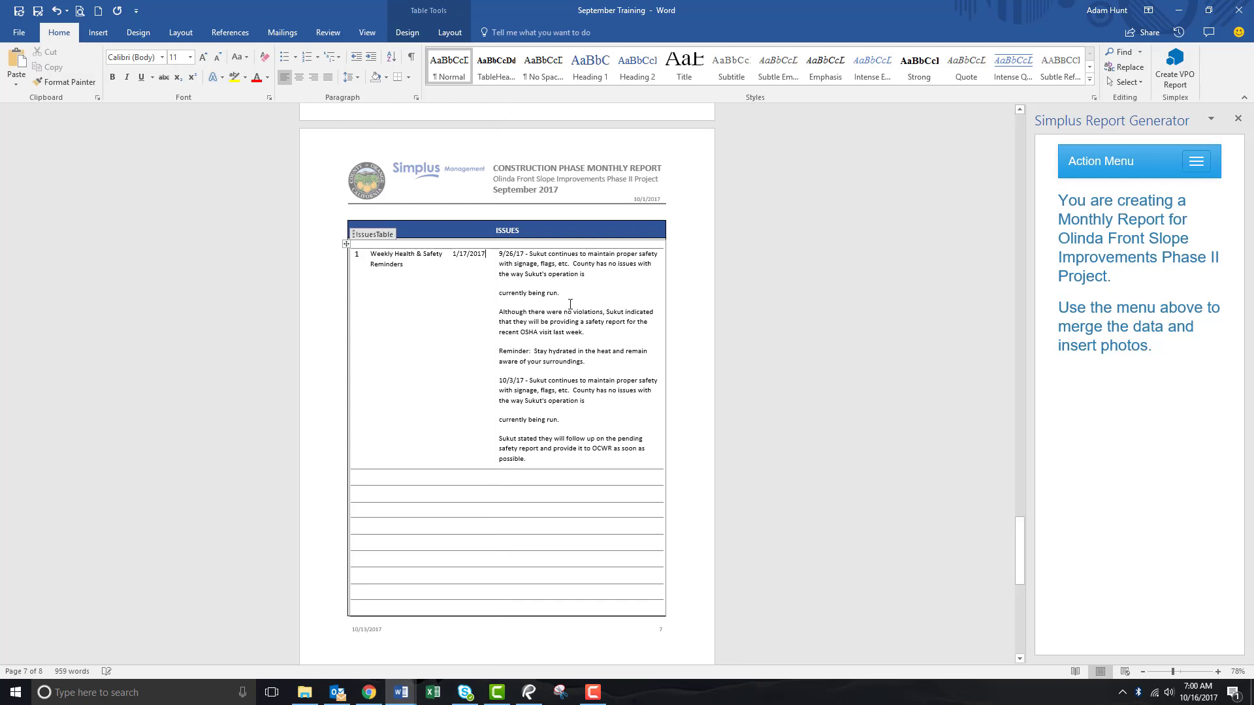
Join the broken lines of the 9/26/17 discussion entry and keep a blank line before the Reminder paragraph.
click(598, 277)
key(Delete)
key(Delete)
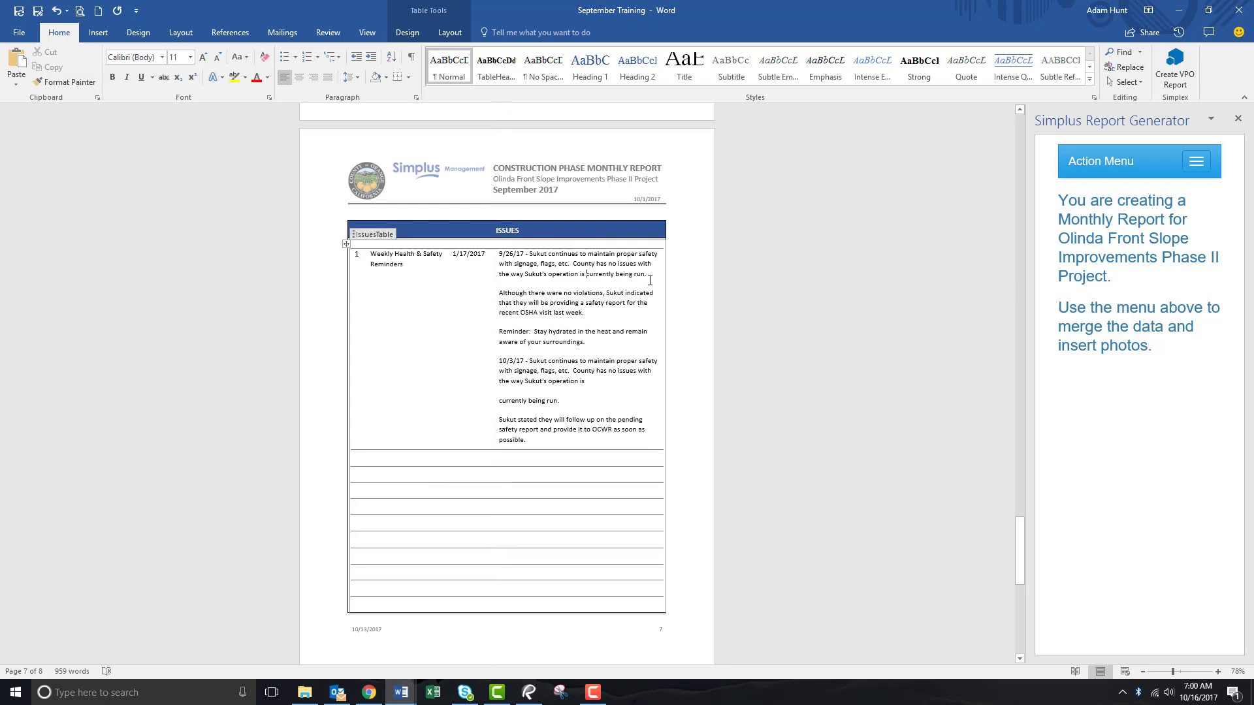
key(Delete)
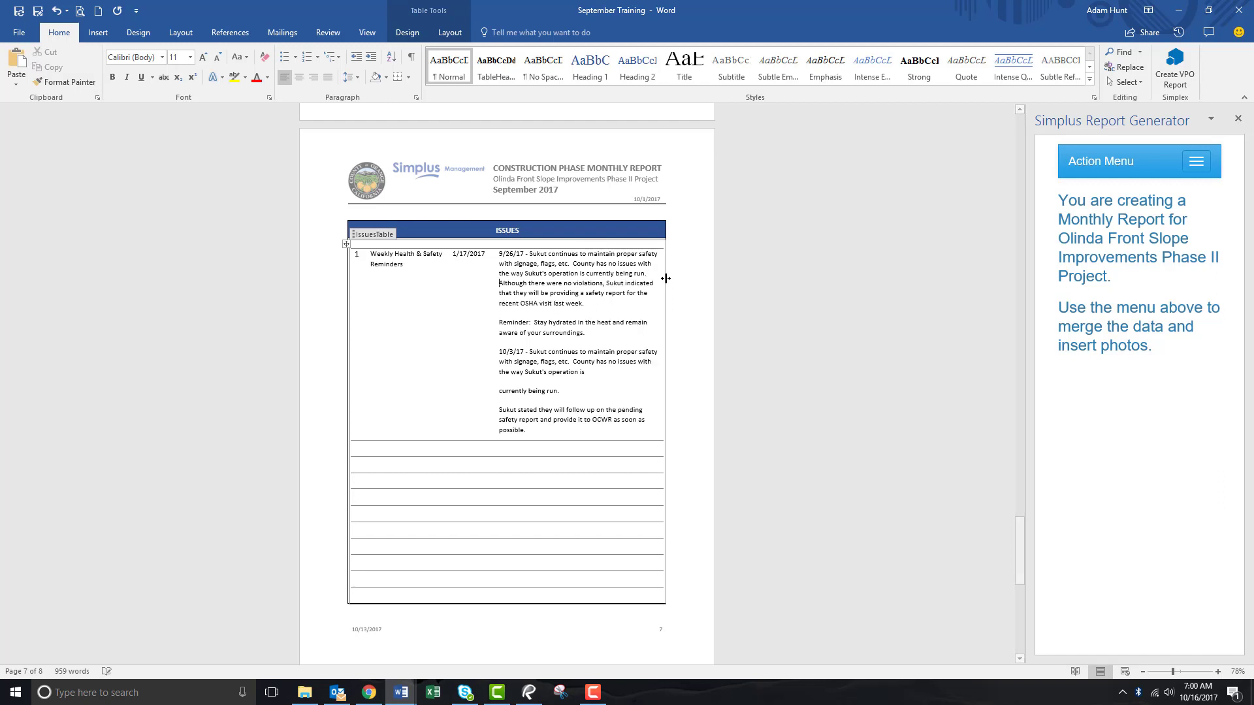
click(620, 303)
key(Delete)
key(Delete)
key(Return)
key(Return)
Join the broken lines of the 10/3/17 discussion entry by removing the extra paragraph breaks.
click(614, 370)
key(Delete)
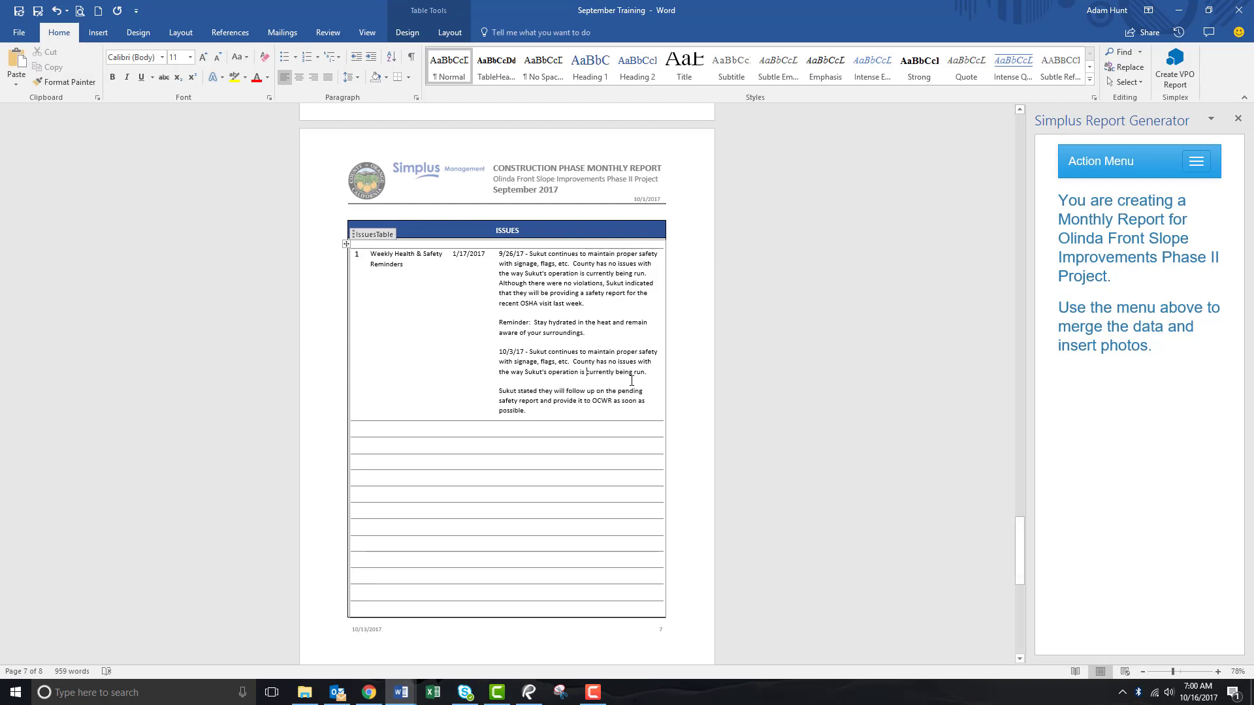
click(648, 377)
key(Delete)
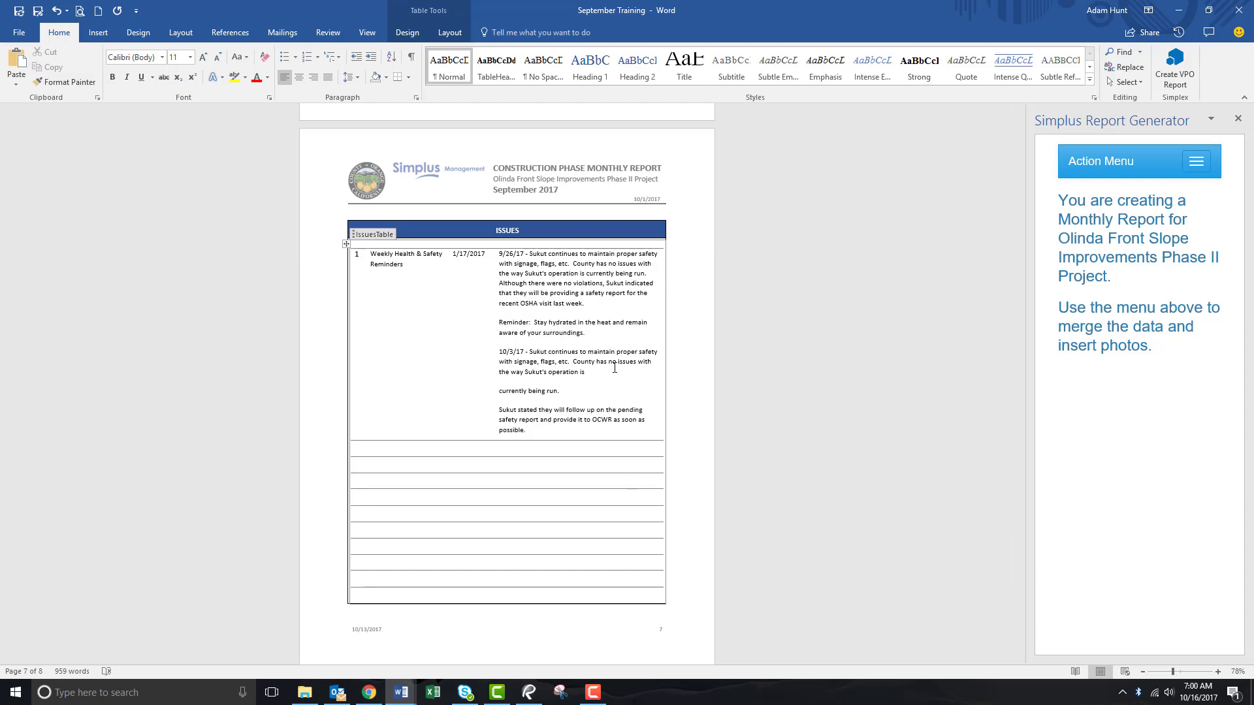
key(Delete)
key(Delete)
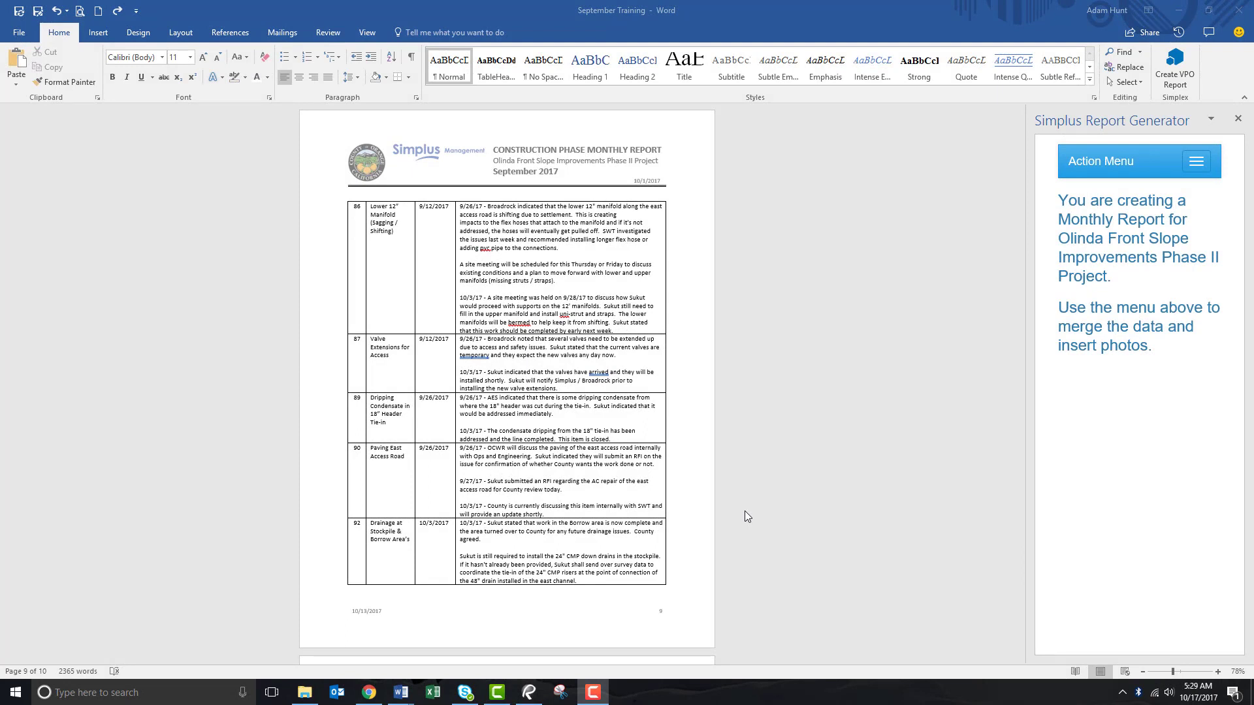
Delete the placeholder photo table with its figure captions on page 10 and paste the Summary of CM Activities table there.
scroll(745, 511, down, 10)
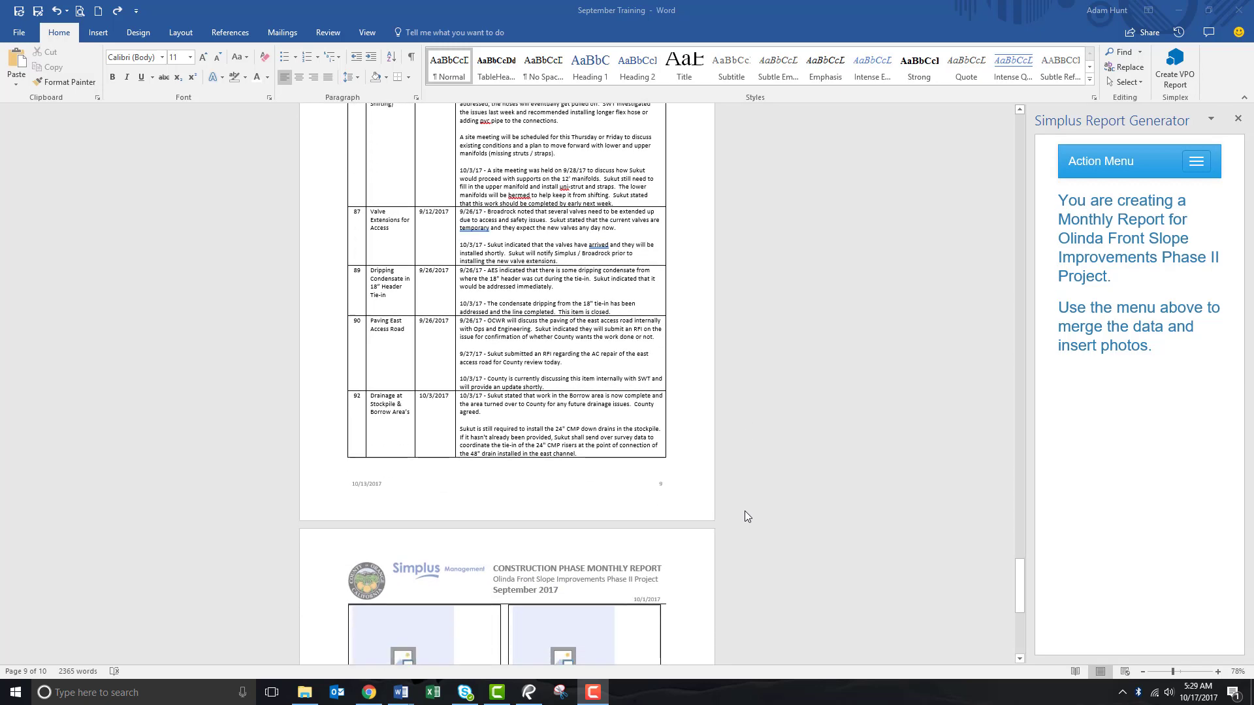
scroll(745, 511, down, 2)
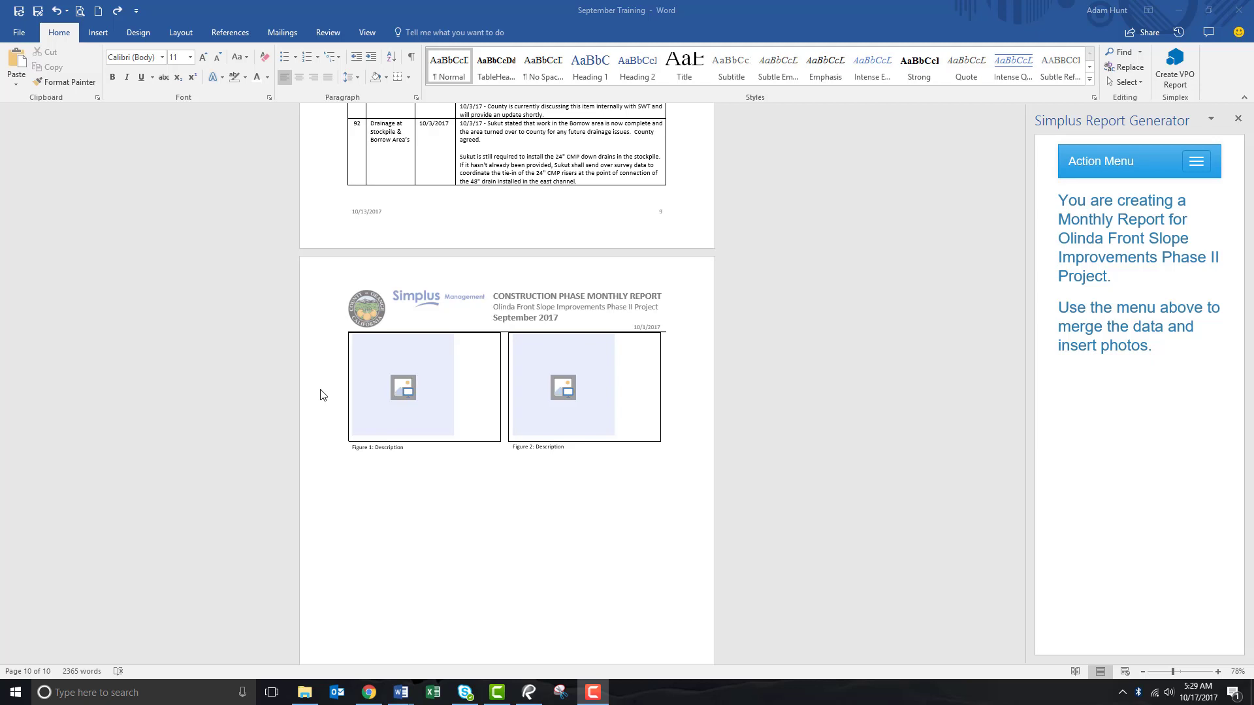
click(327, 451)
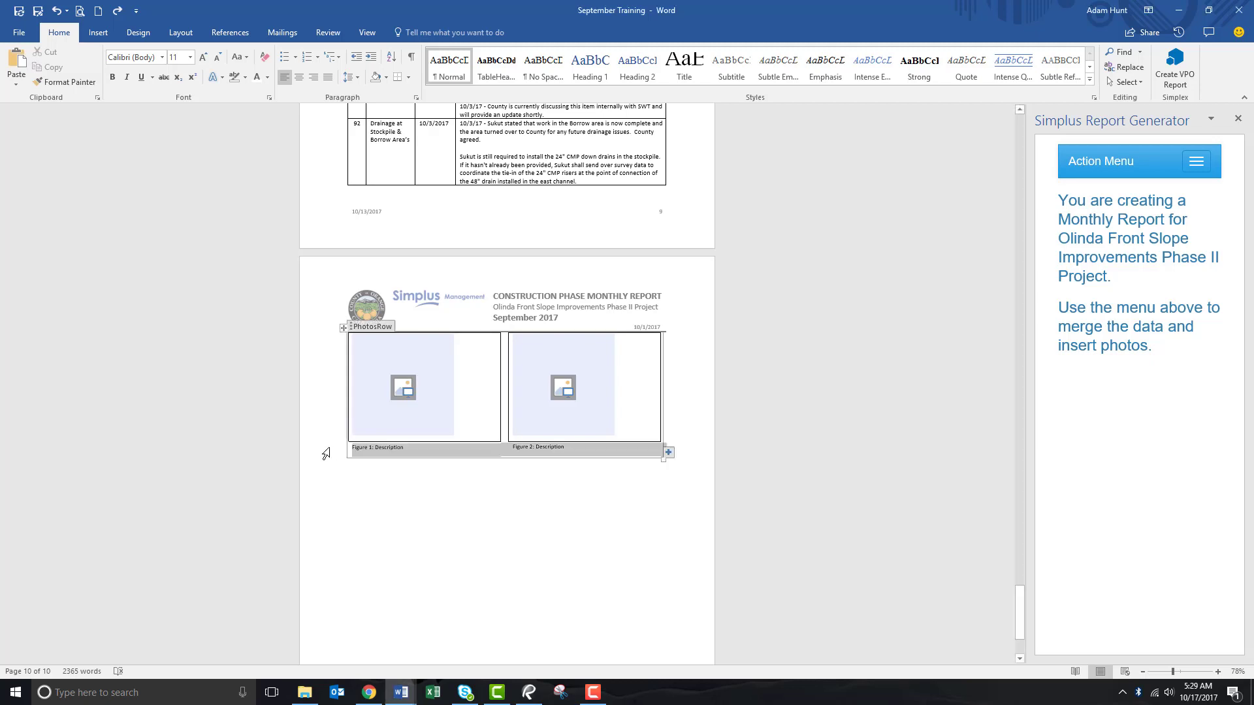
right_click(343, 329)
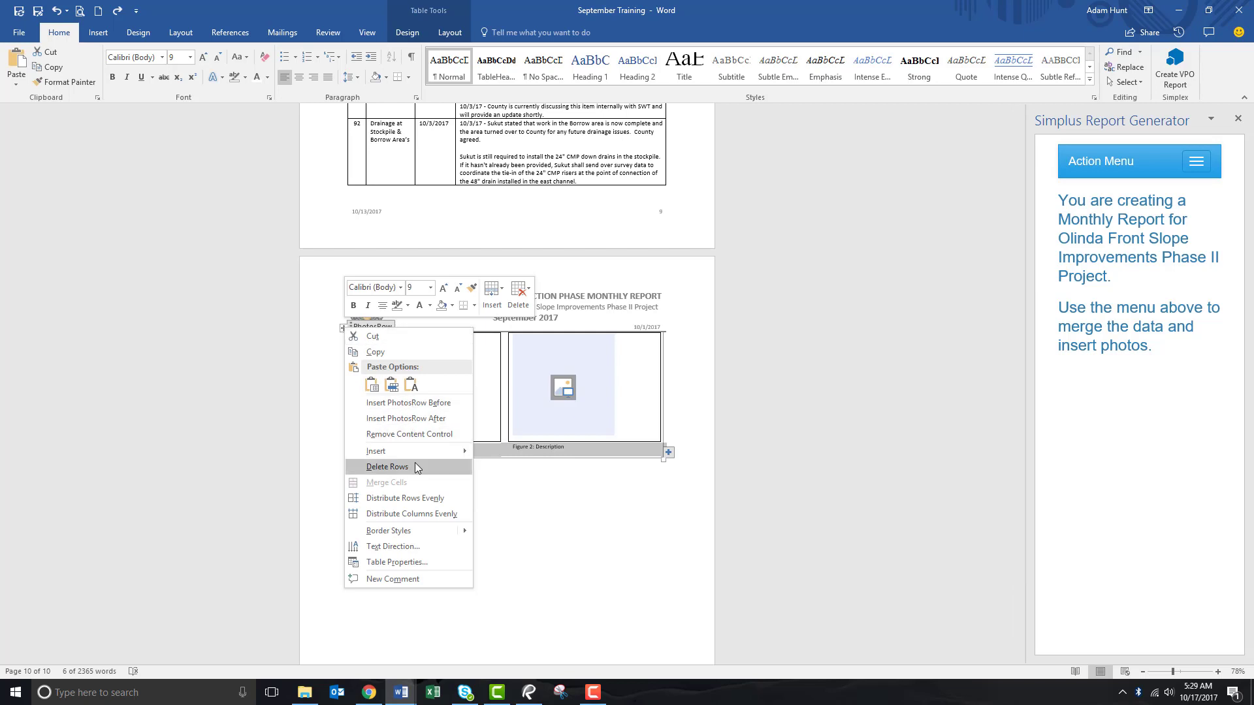
click(414, 465)
right_click(315, 385)
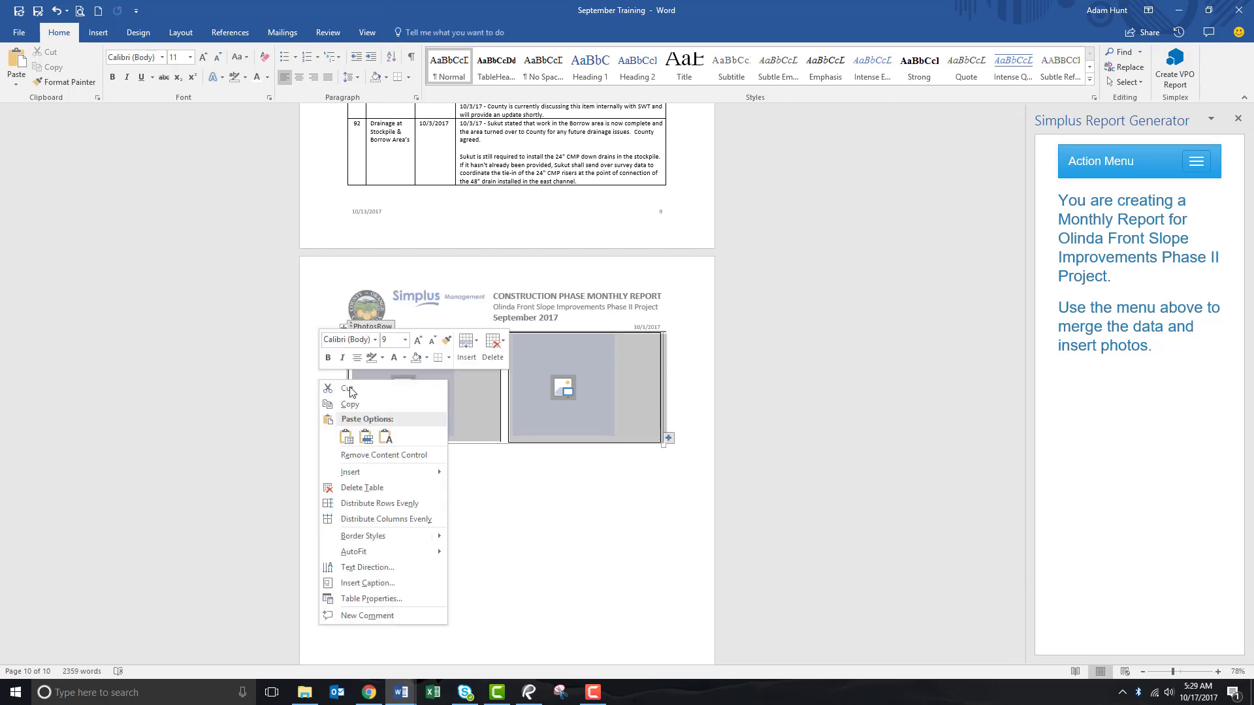
click(362, 488)
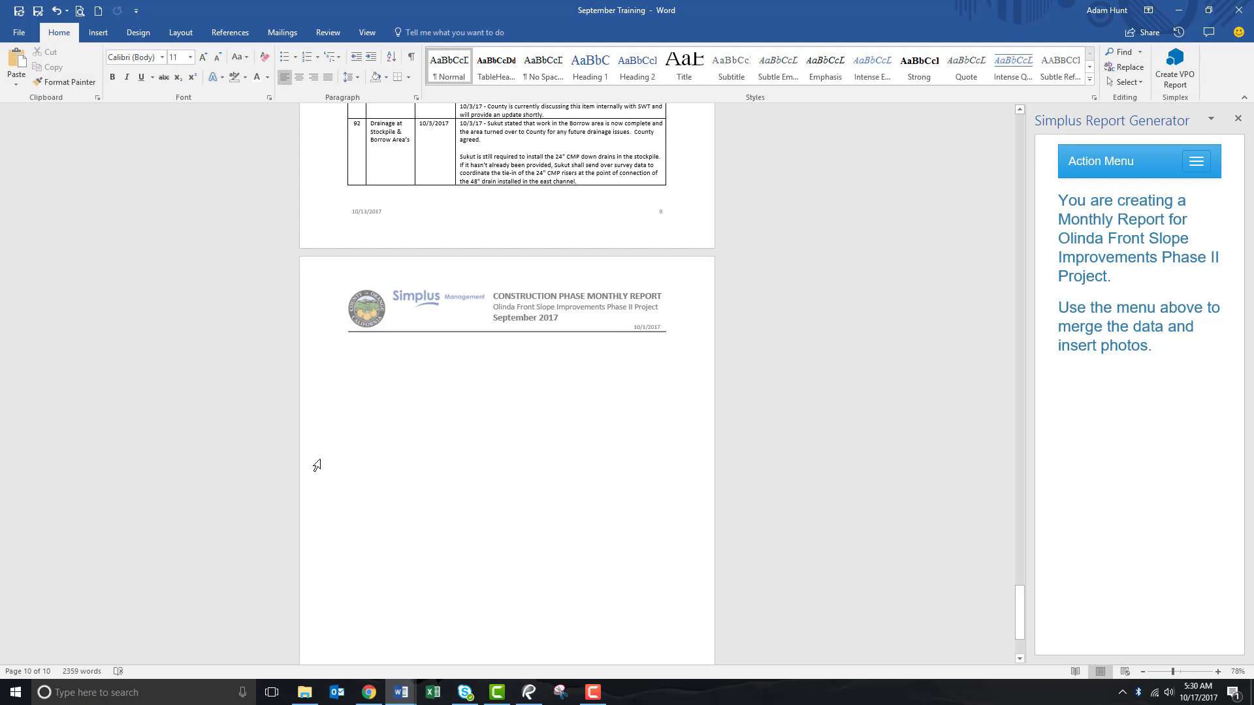
key(ctrl+v)
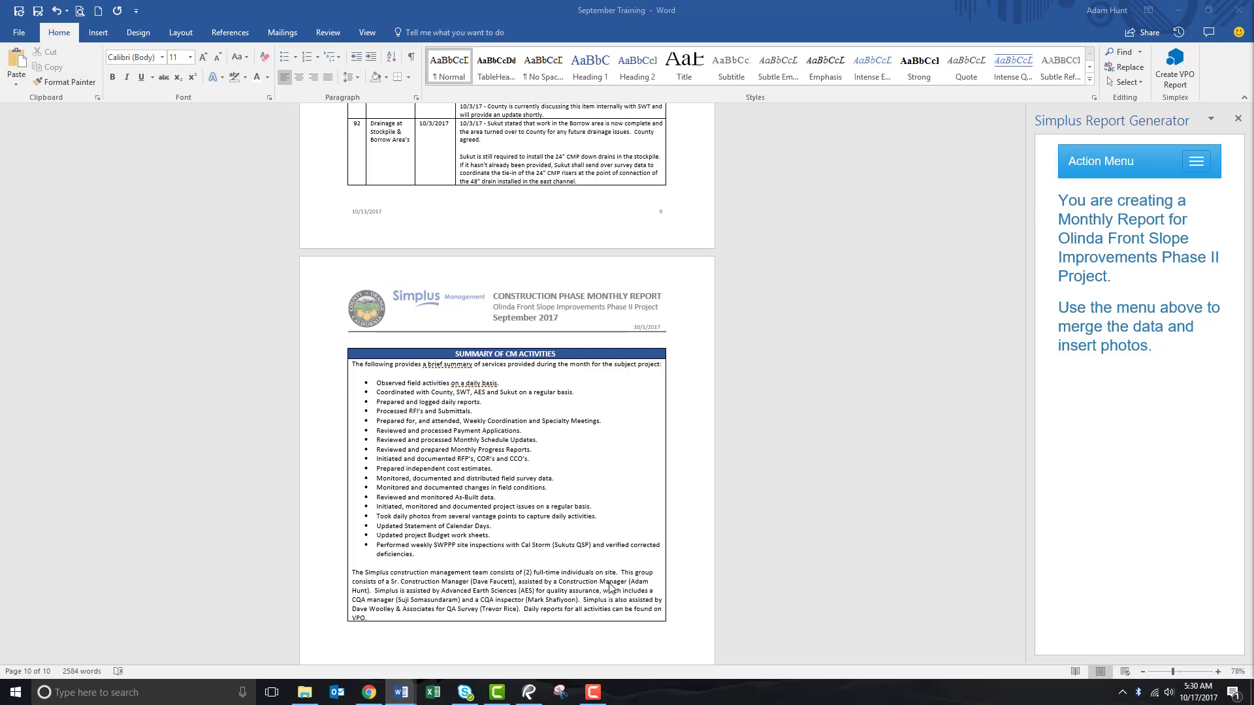
Paste the Summary of CQA Activities table below the CM activities table and push it onto page 11 with blank lines.
click(573, 655)
scroll(559, 491, down, 2)
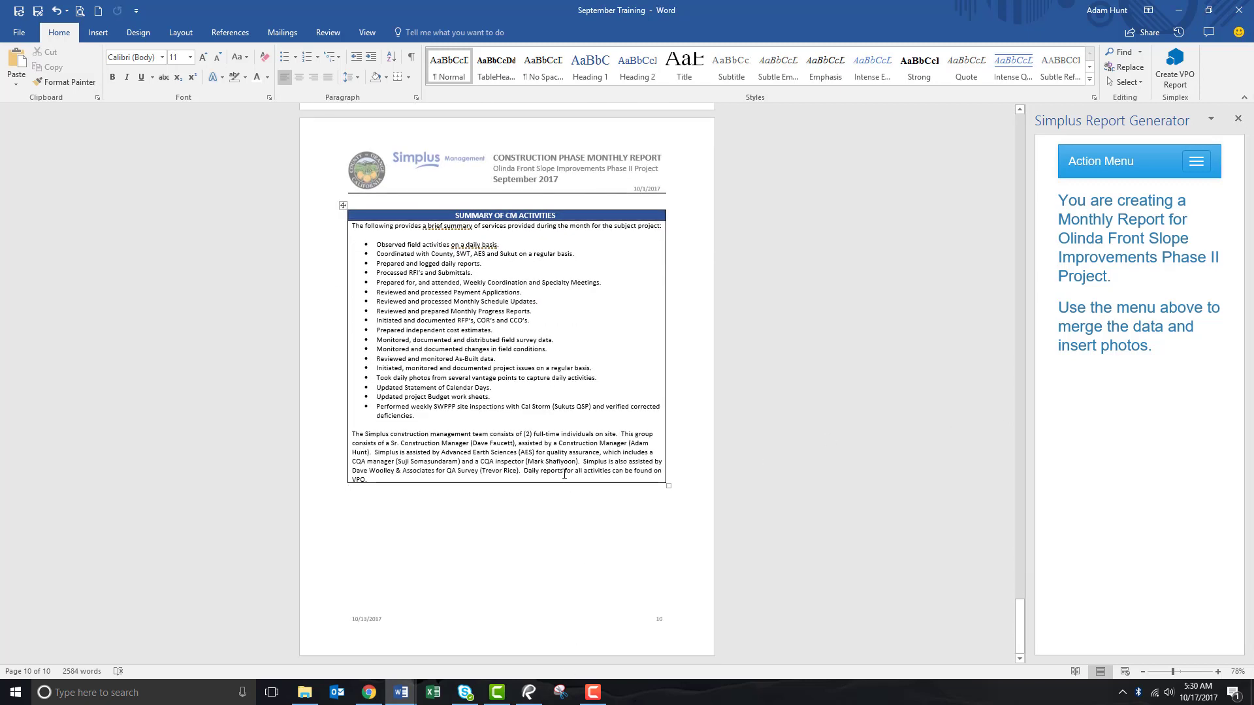
key(ctrl+v)
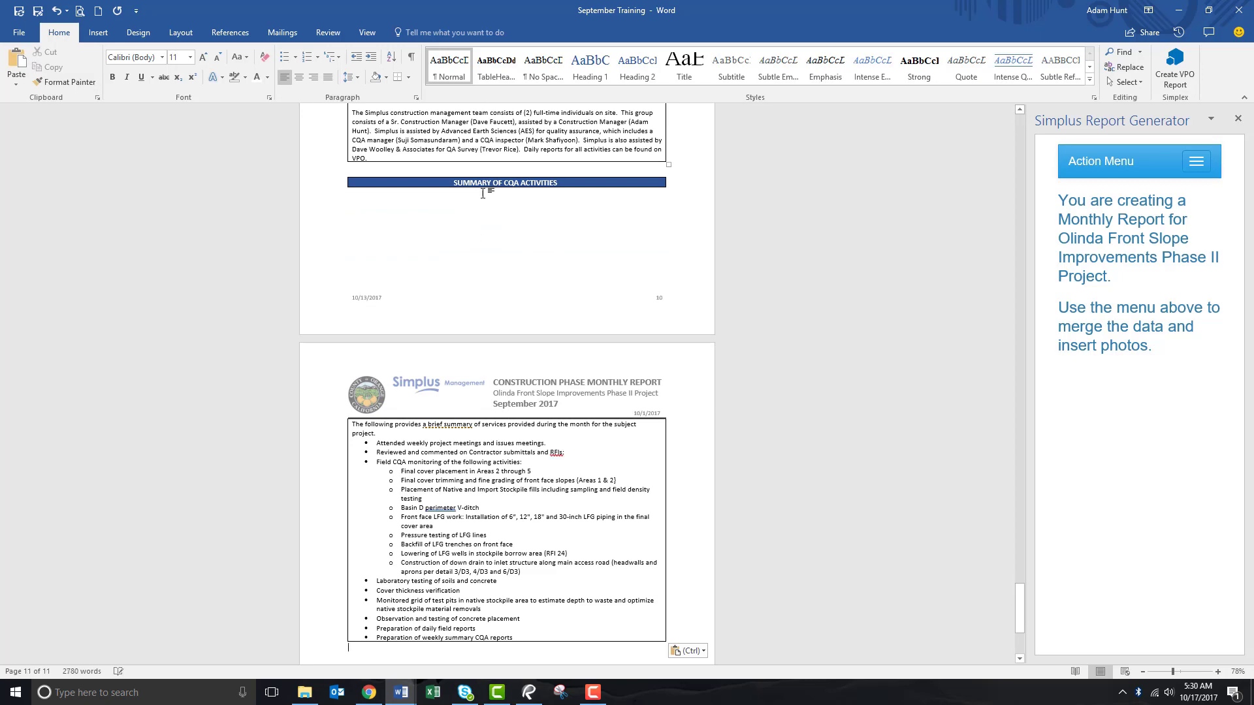
click(486, 169)
key(Return)
key(Return)
key(Return)
key(Return)
key(Return)
key(Return)
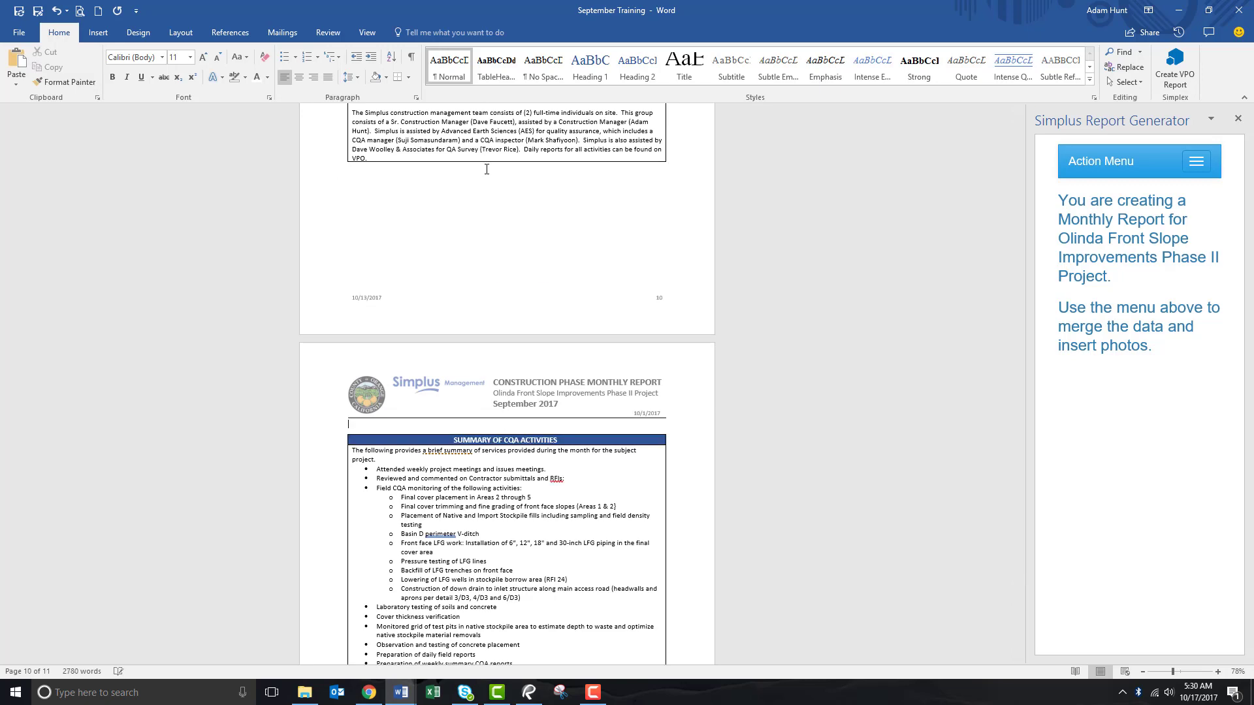
Insert a page break below the Summary of CQA Activities table to start page 12.
scroll(487, 169, up, 5)
scroll(487, 168, up, 1)
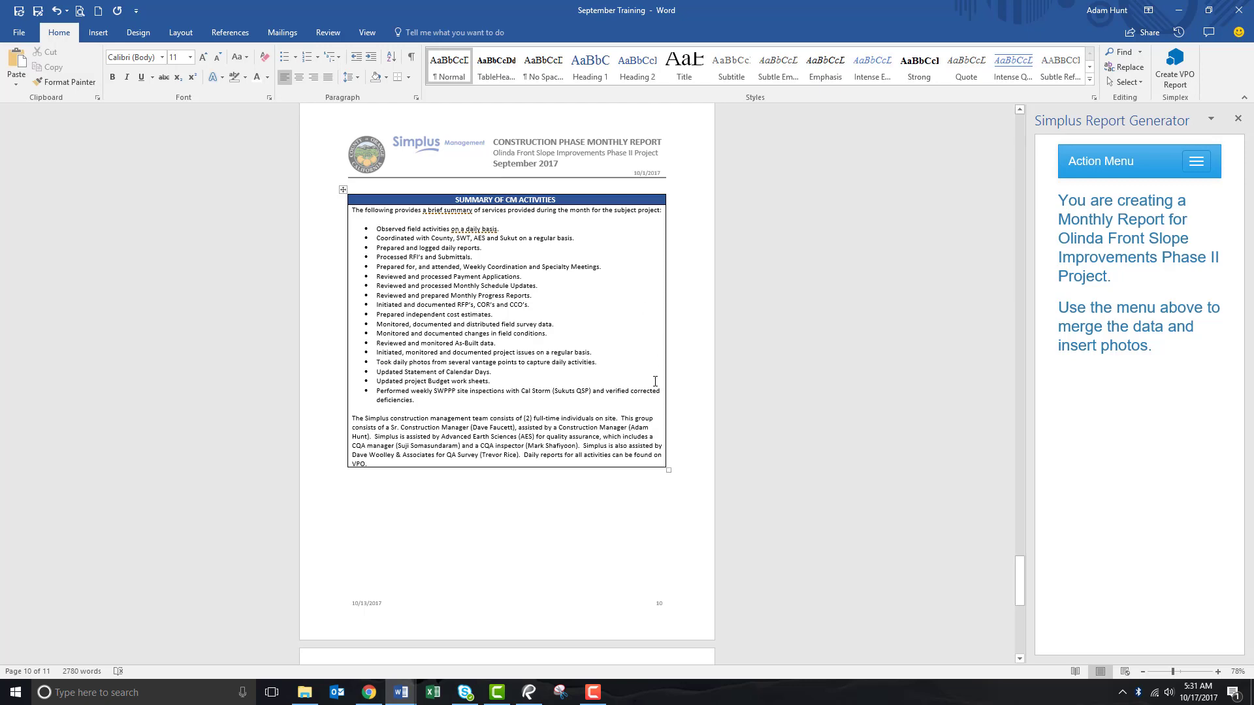
scroll(634, 459, down, 10)
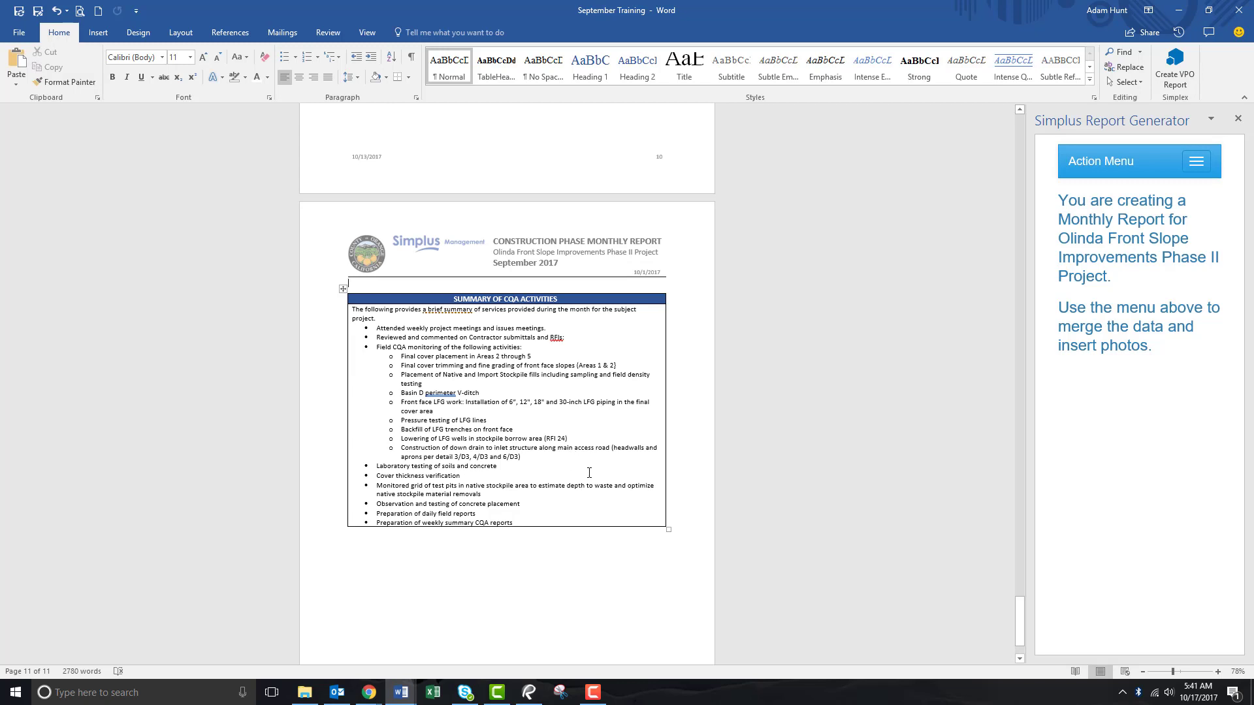
scroll(689, 548, down, 3)
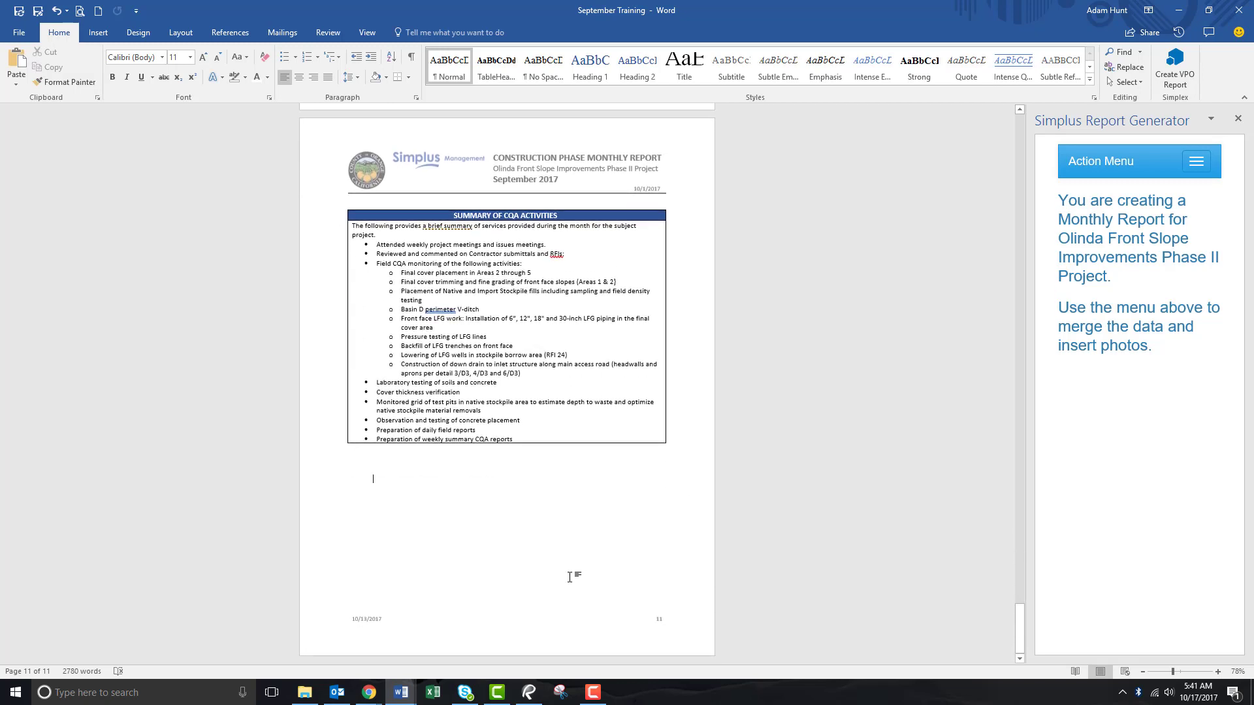
key(ctrl+Return)
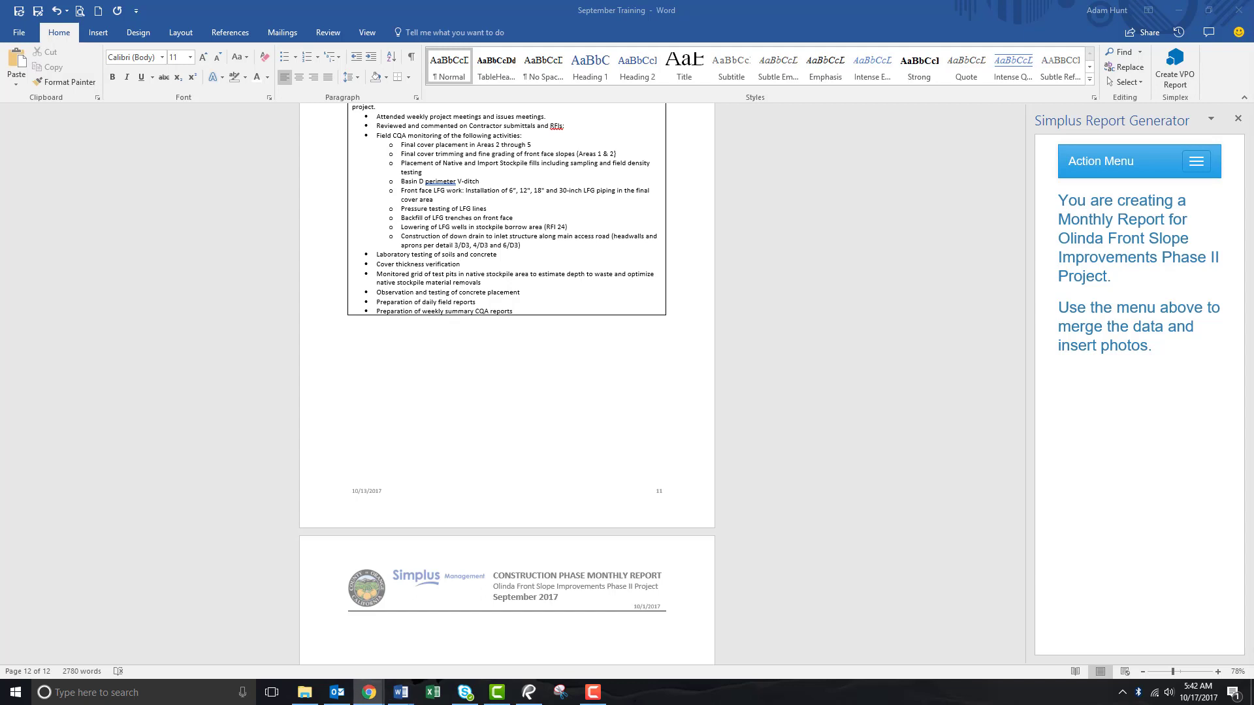
Insert a table with one column and two rows on page 12.
click(414, 642)
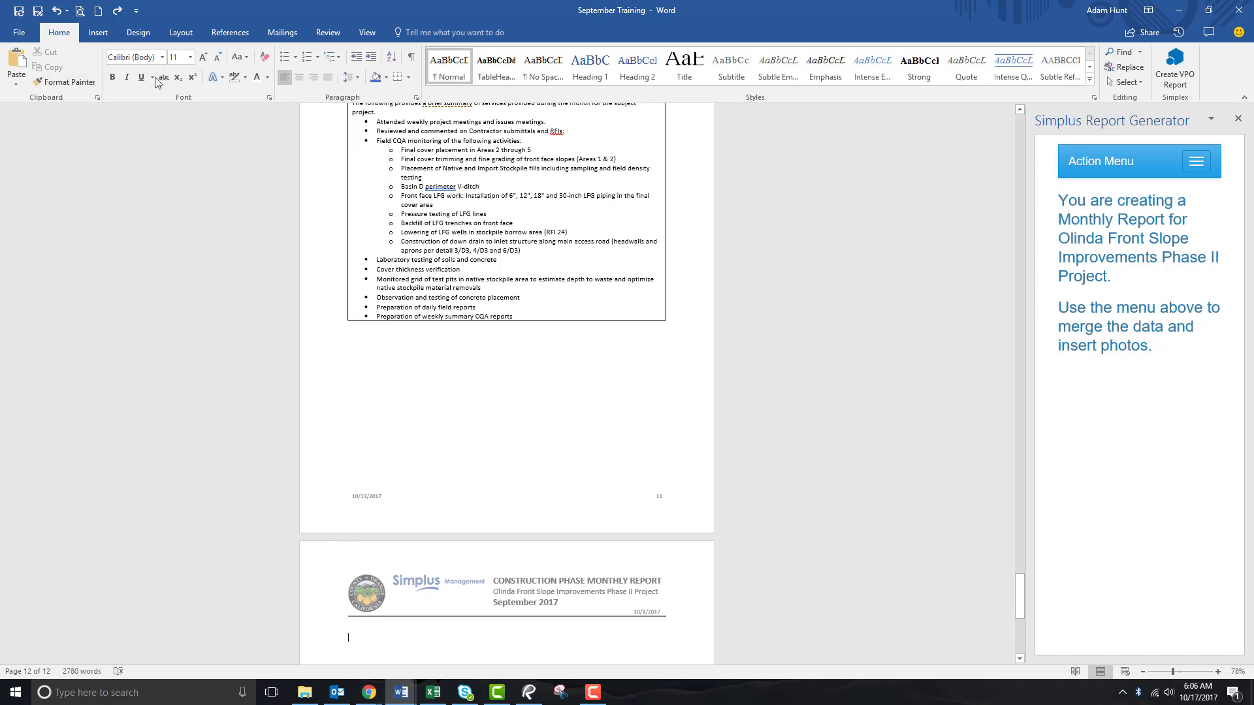
click(98, 33)
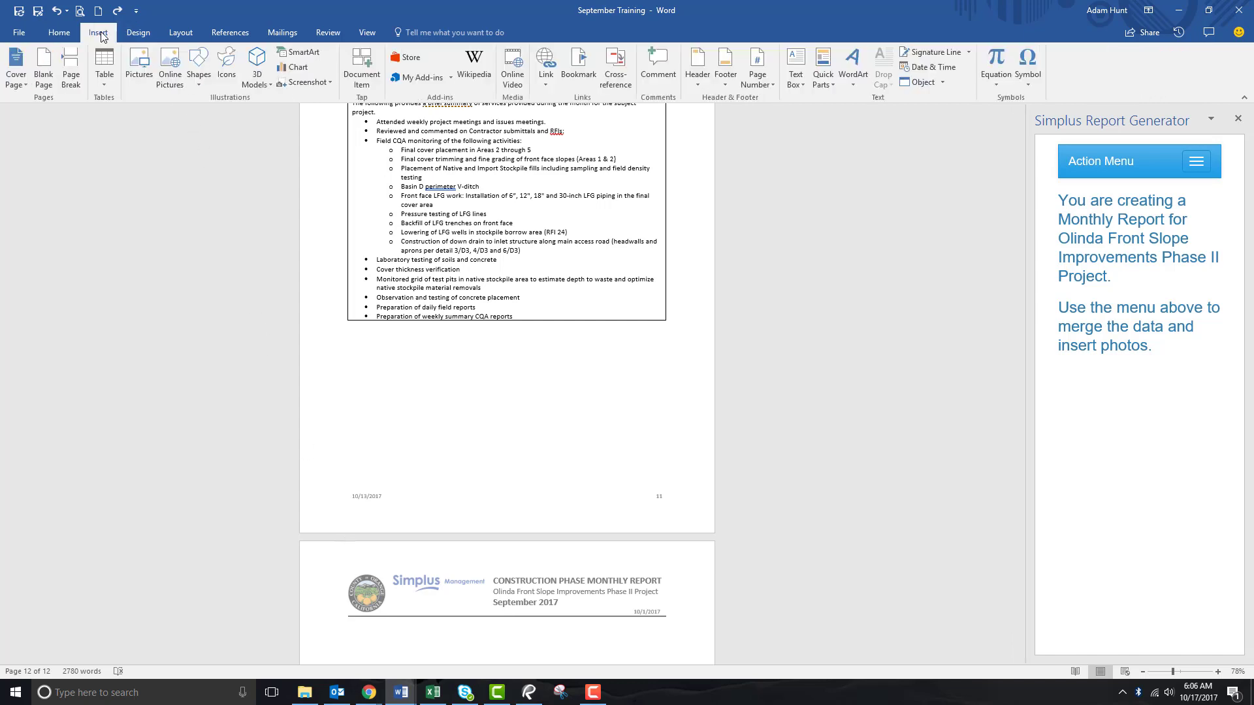
click(104, 65)
click(102, 121)
Format the new table's first row with dark blue shading, white font and centered alignment.
click(315, 643)
click(427, 610)
click(460, 528)
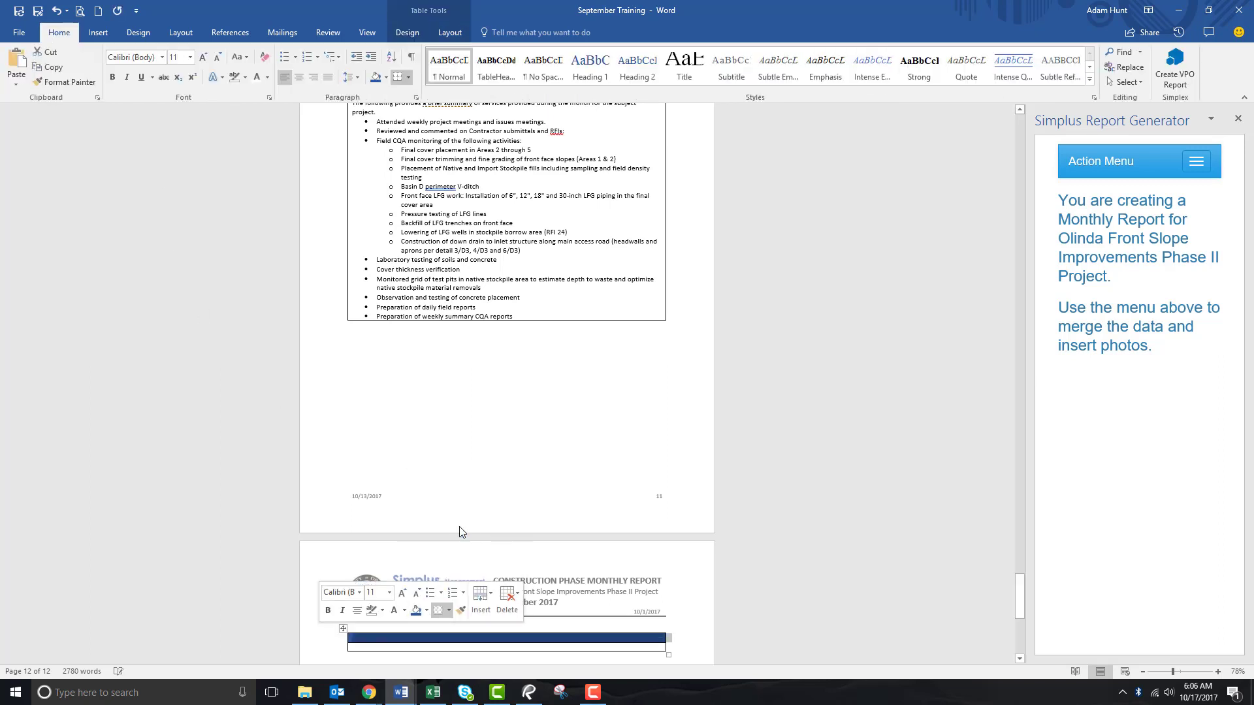
click(405, 611)
click(394, 491)
key(ctrl+e)
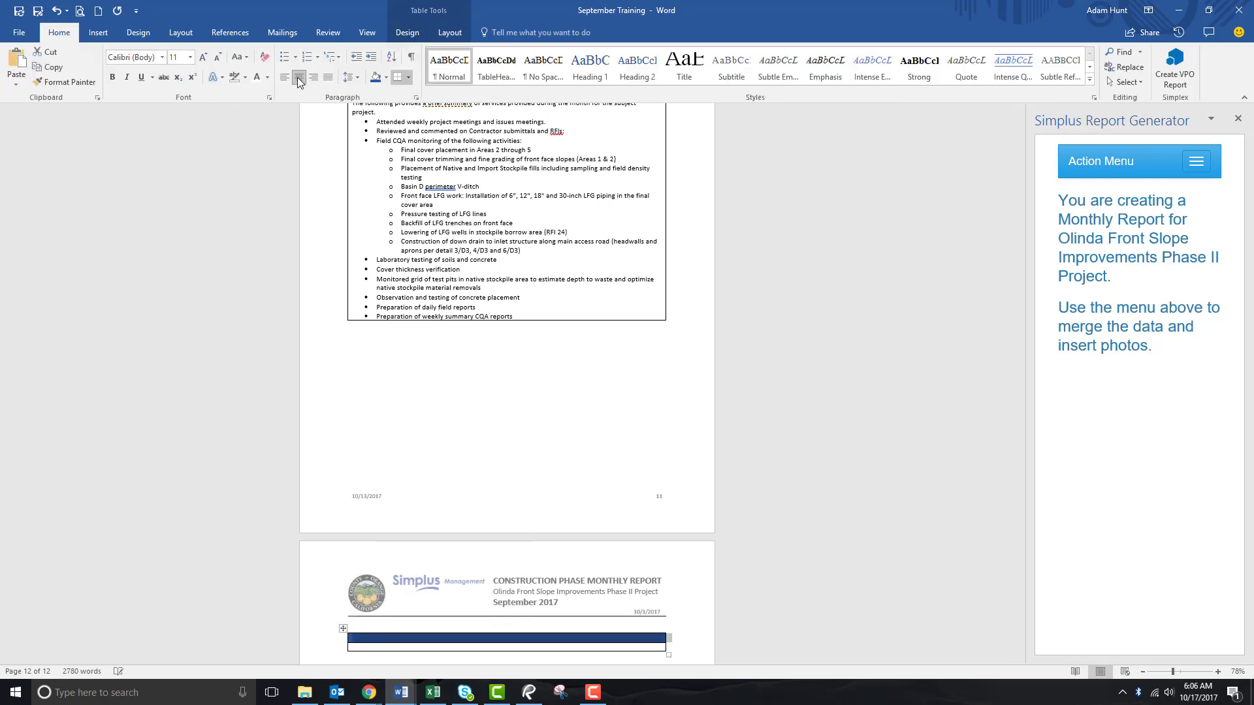
Enter the heading CONSTRACT BUDGET STATUS in the shaded row and make it bold at 12 pt.
text(cONST)
text(CONSTRACT BUDGET STATUS)
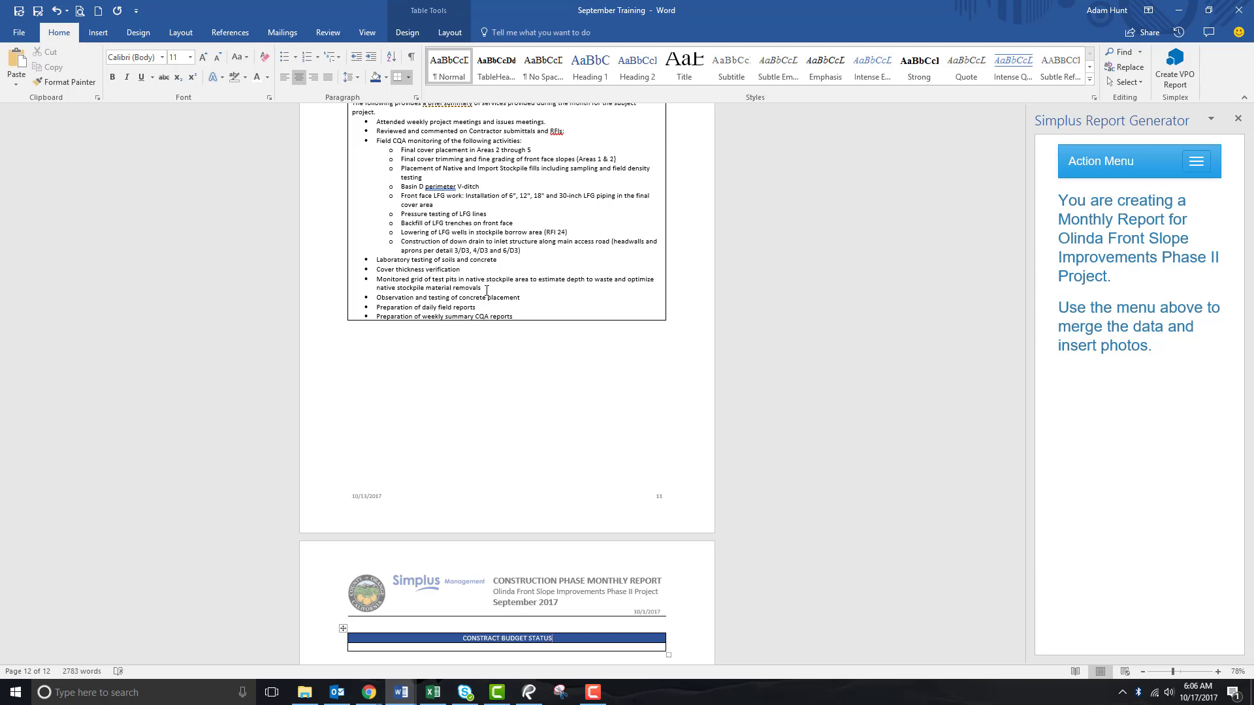
click(322, 641)
key(ctrl+b)
click(328, 641)
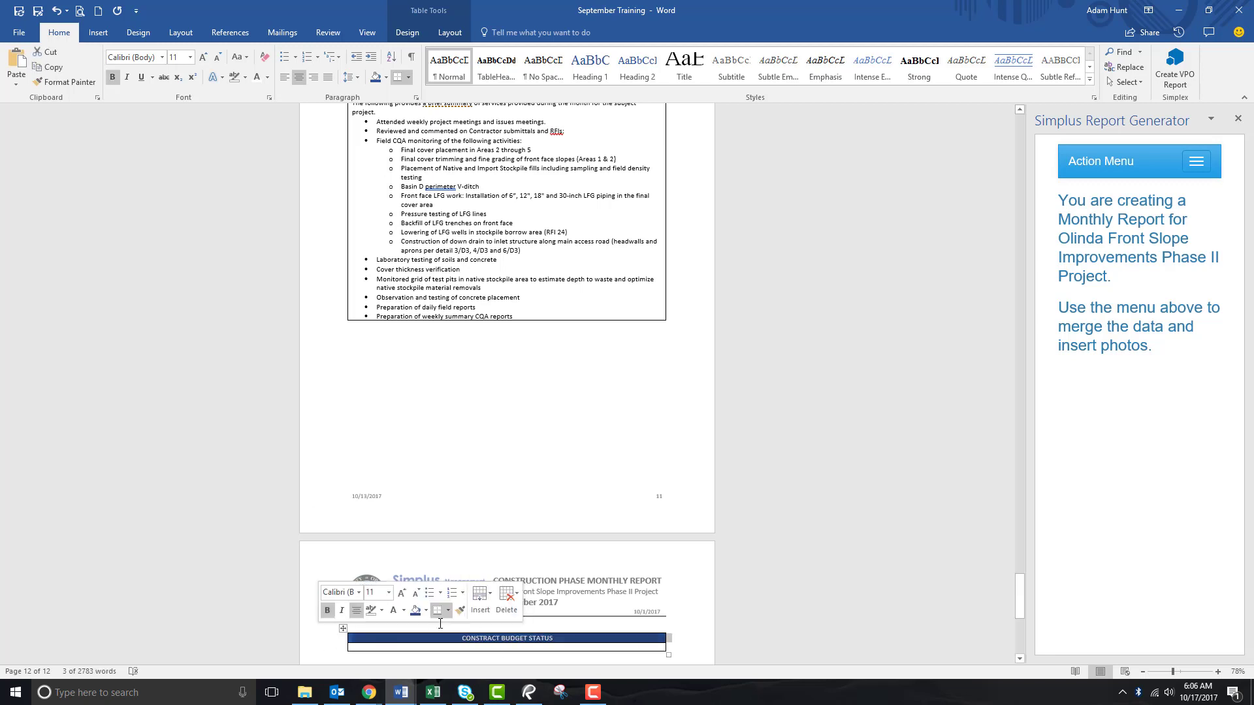
click(385, 595)
click(377, 440)
click(451, 436)
Enlarge the empty row under the budget status heading to fill the rest of page 12.
scroll(450, 436, down, 3)
scroll(424, 605, down, 4)
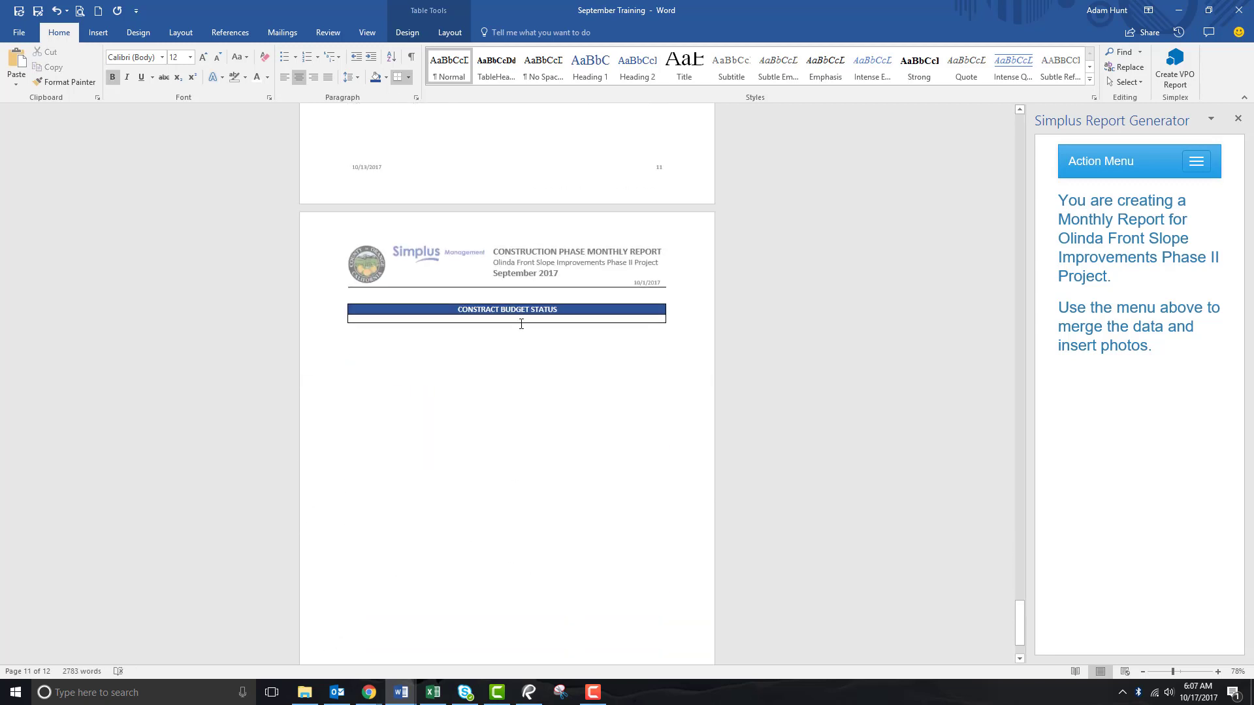
drag(521, 324, 517, 604)
scroll(517, 604, up, 5)
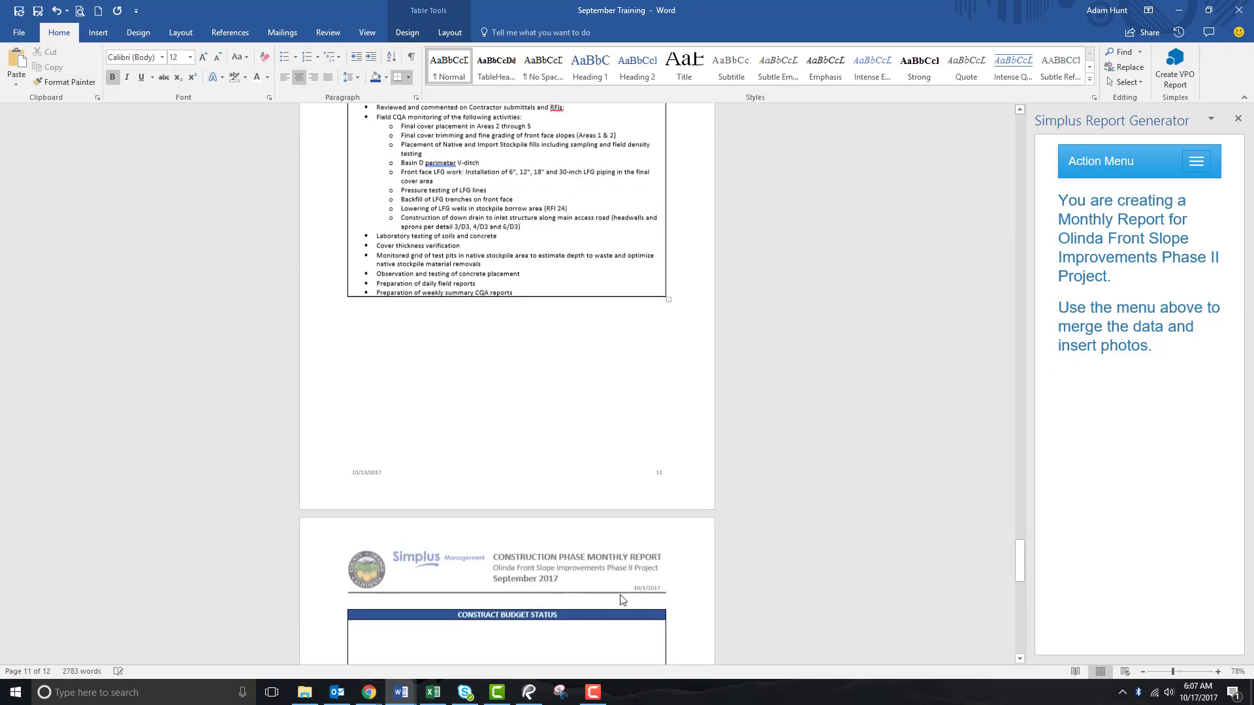
scroll(520, 566, down, 6)
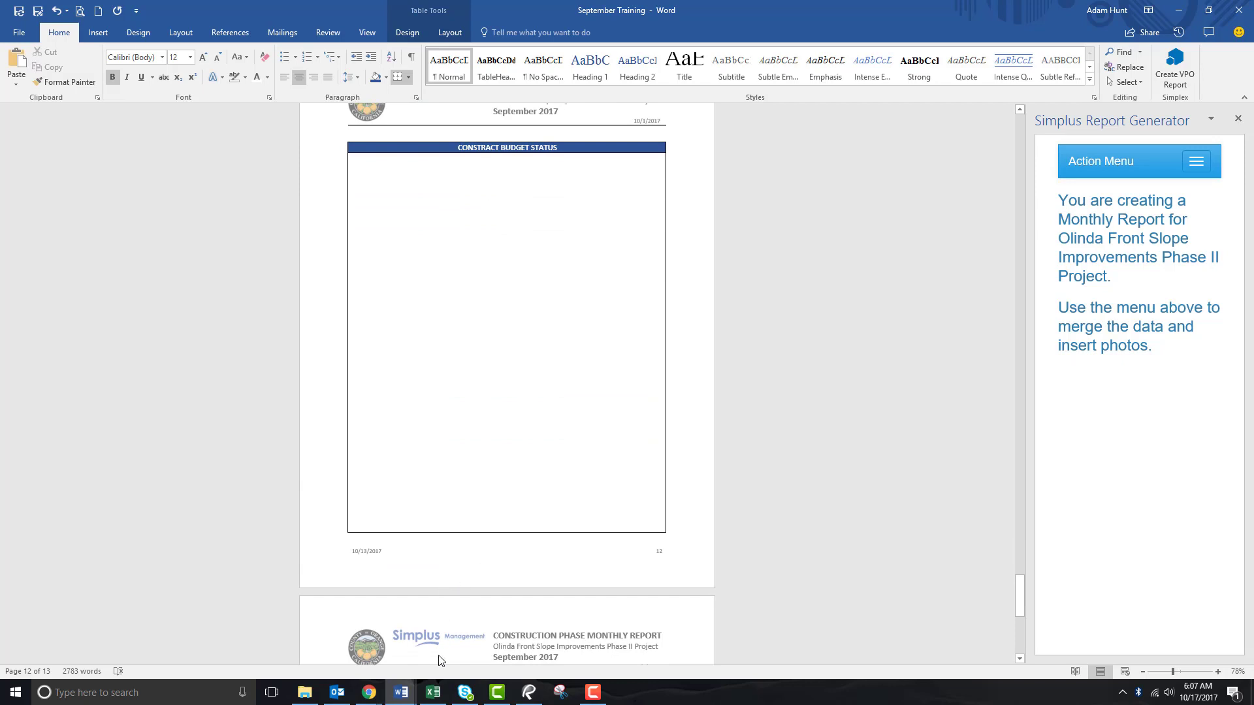
Switch to Revu and take a snapshot of the whole Invoice Summary Report table.
click(529, 697)
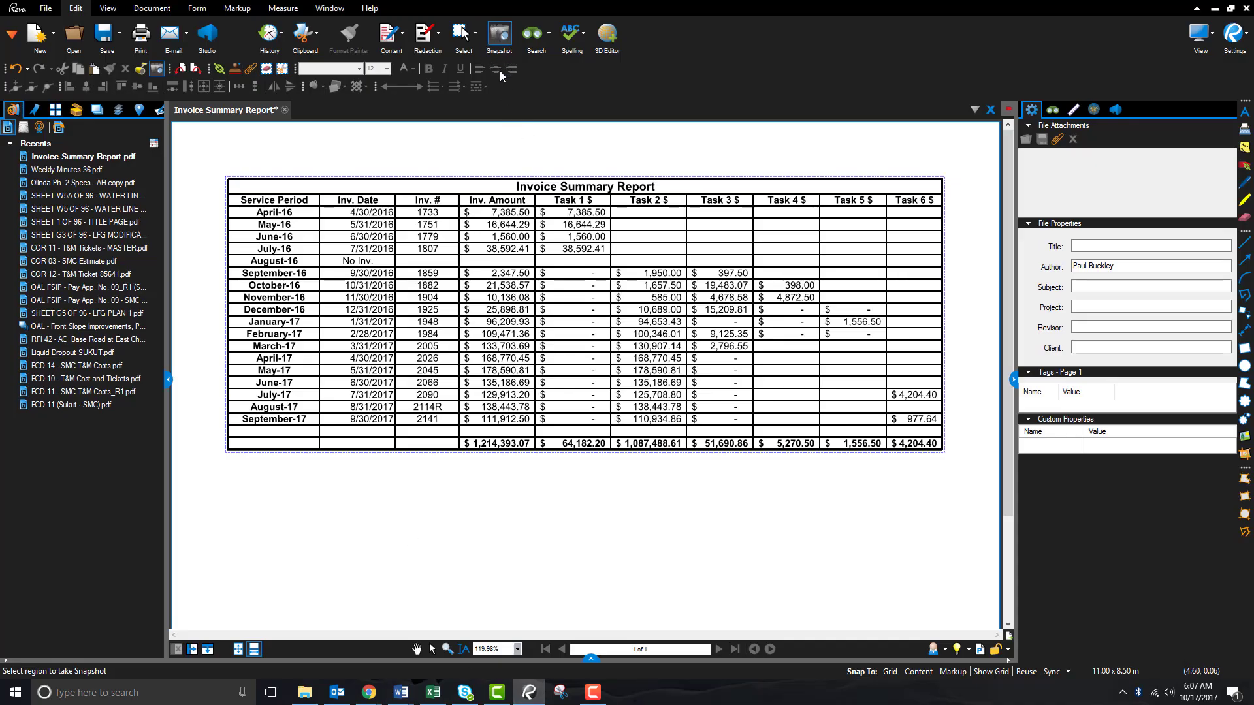
click(501, 36)
drag(223, 175, 946, 454)
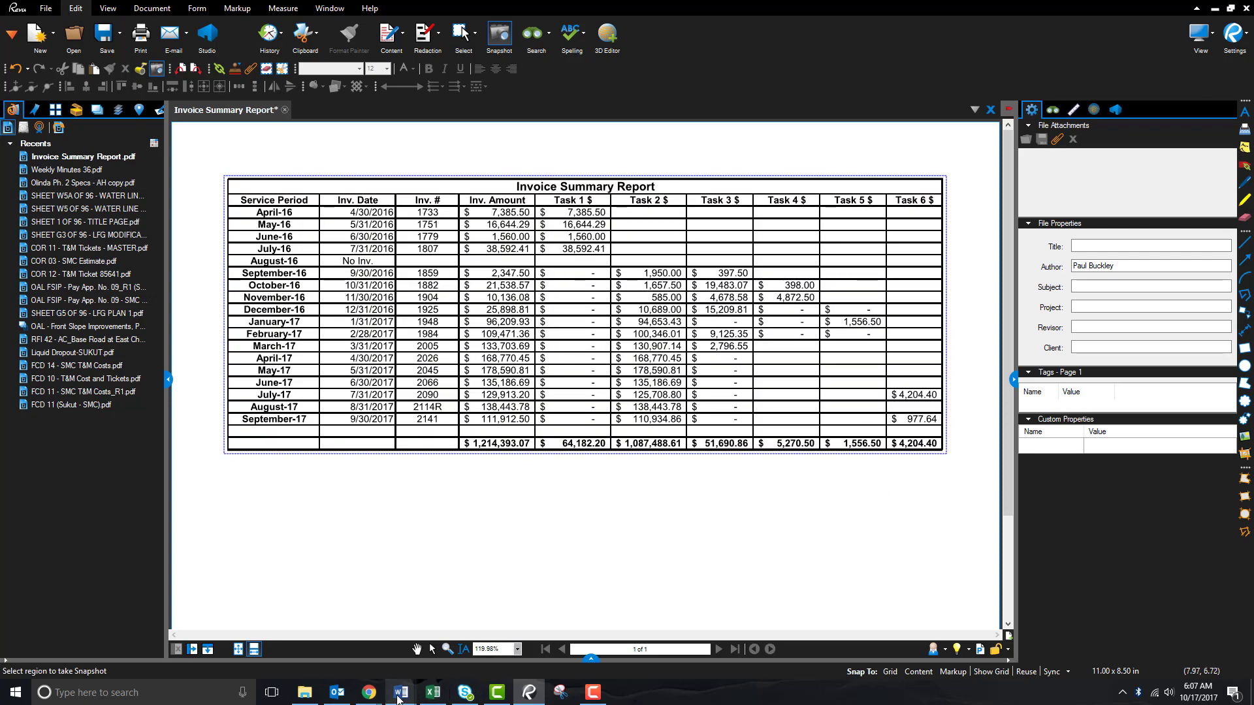
Paste the invoice summary snapshot into the empty row in the Word report and narrow it to fit the table width.
mouse_move(401, 698)
click(381, 617)
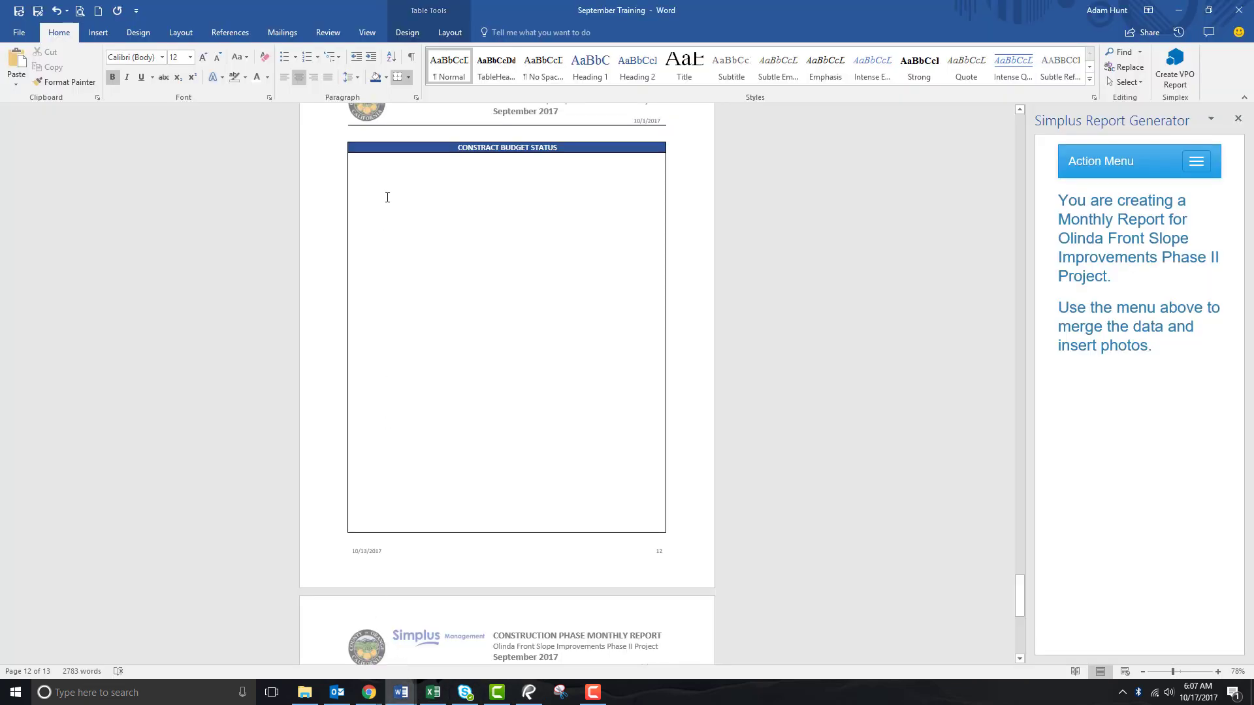
click(395, 170)
key(ctrl+v)
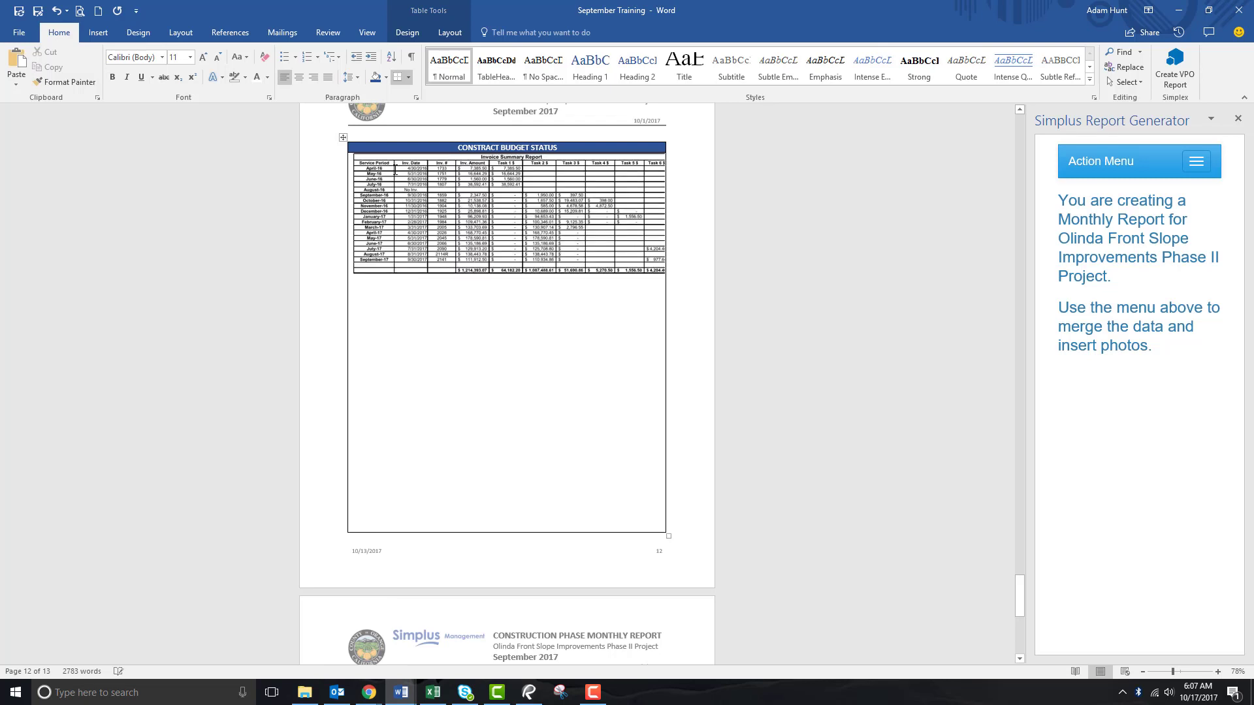
click(610, 238)
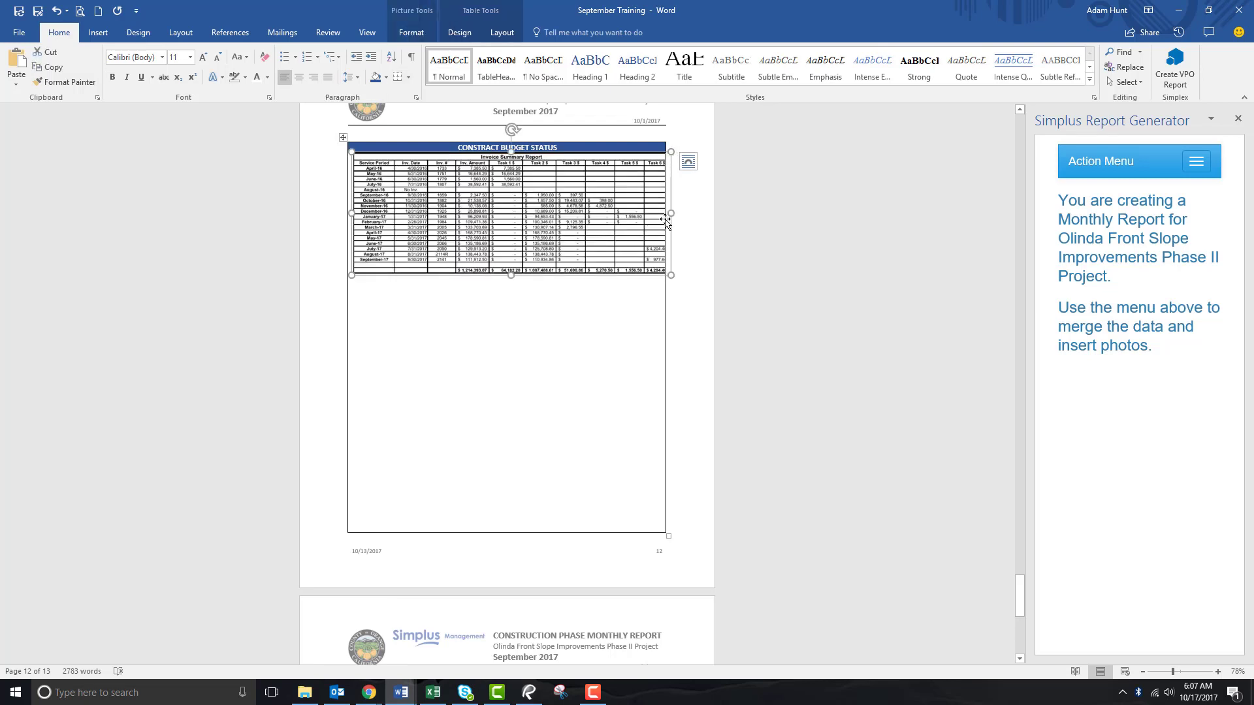
drag(671, 214, 665, 214)
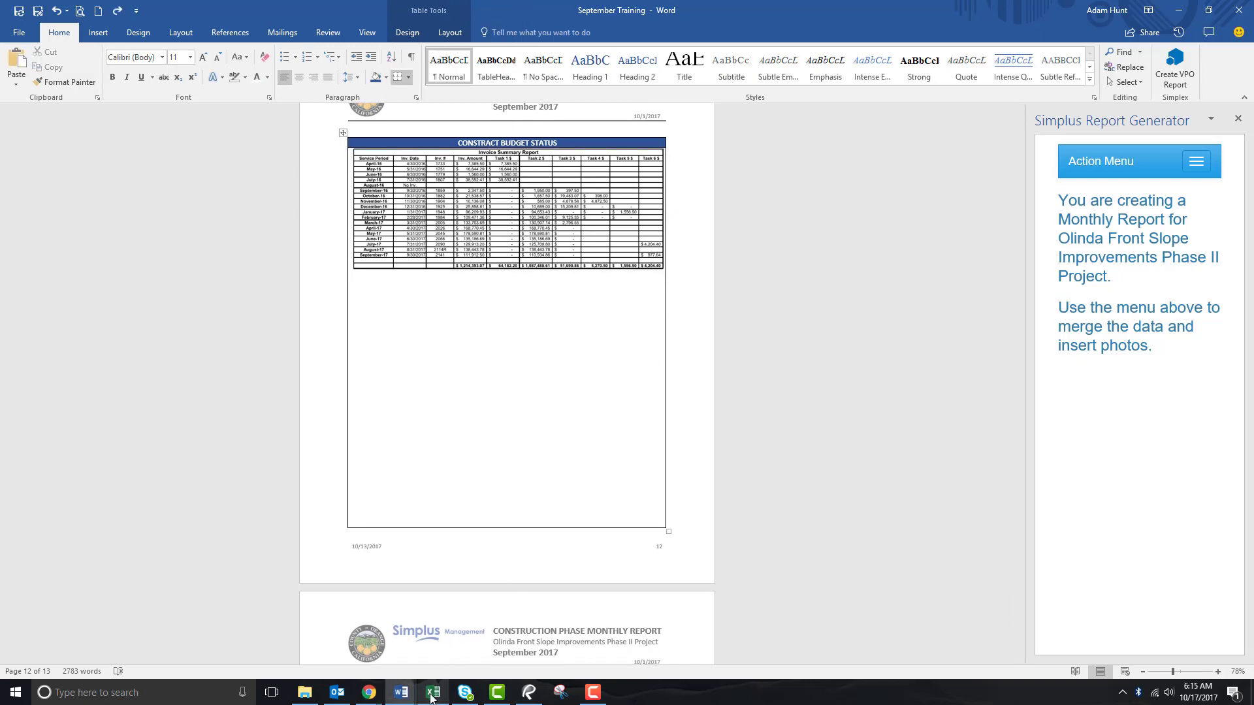
Switch to Excel and copy the Budget vs. Actual Expenditures chart from the Total Contract Graph sheet.
click(433, 692)
scroll(697, 330, up, 1)
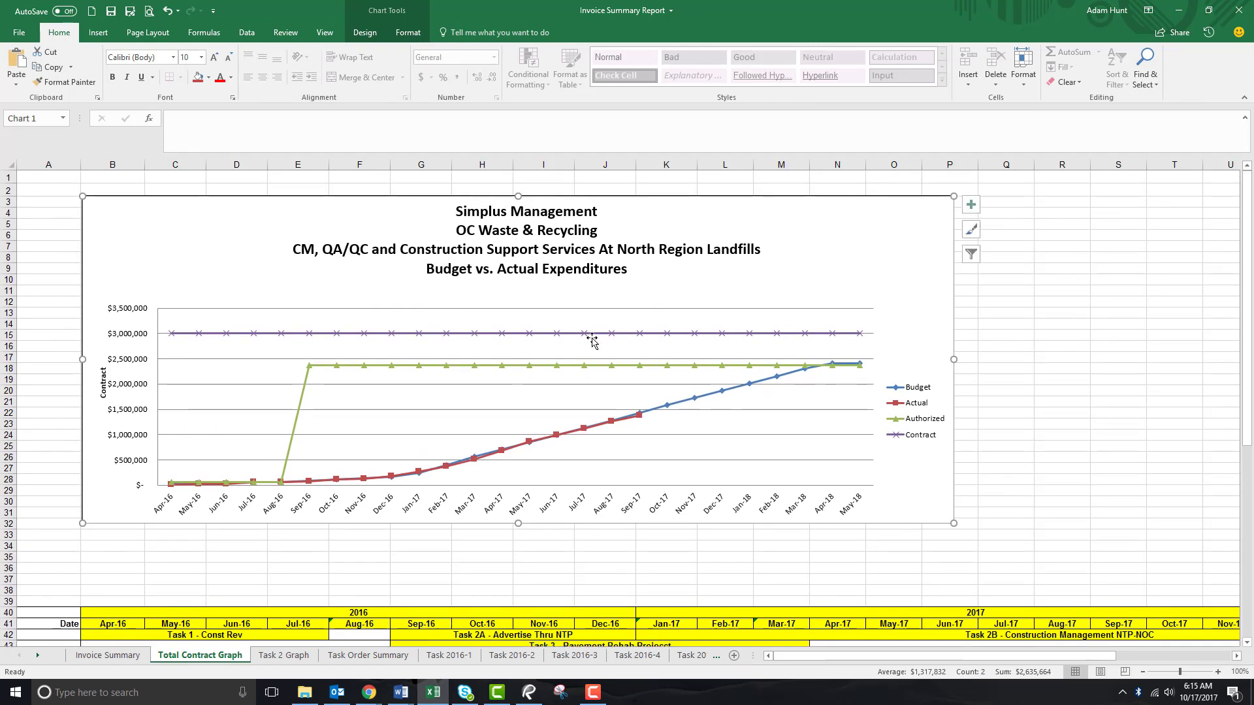
right_click(803, 262)
click(851, 288)
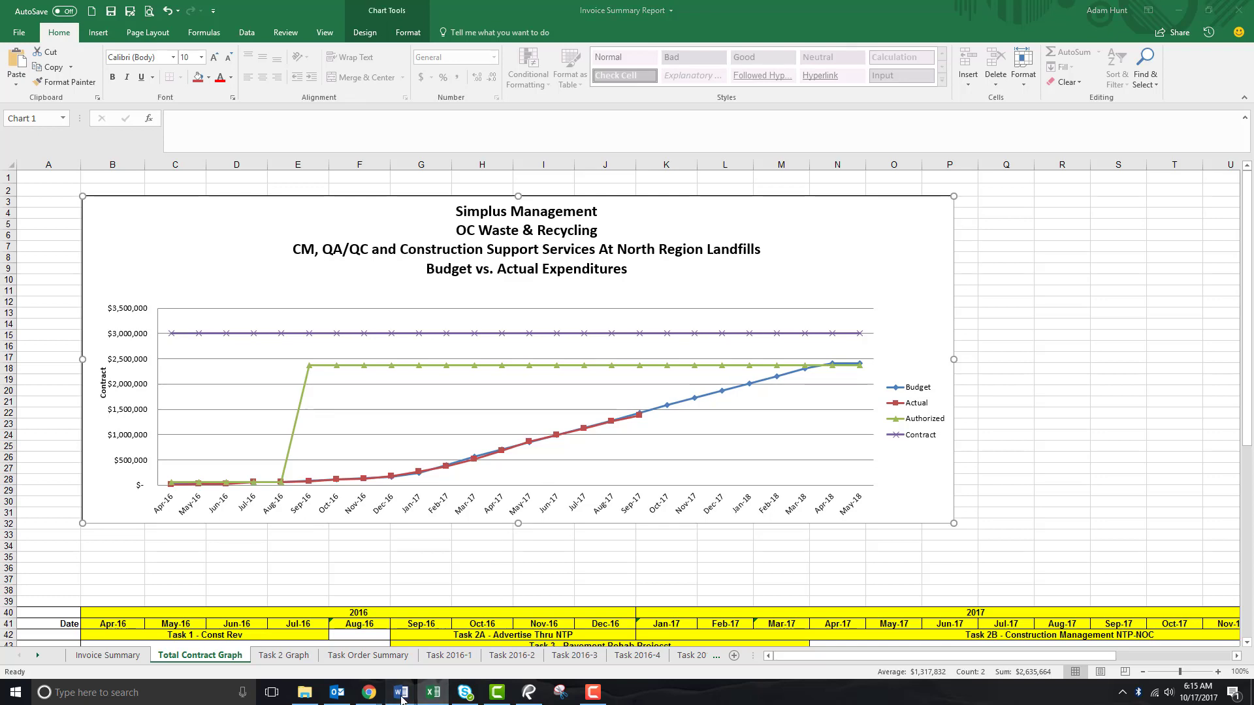
Paste the expenditures chart below the invoice summary in the Word report and narrow it to fit the table.
mouse_move(398, 679)
click(386, 634)
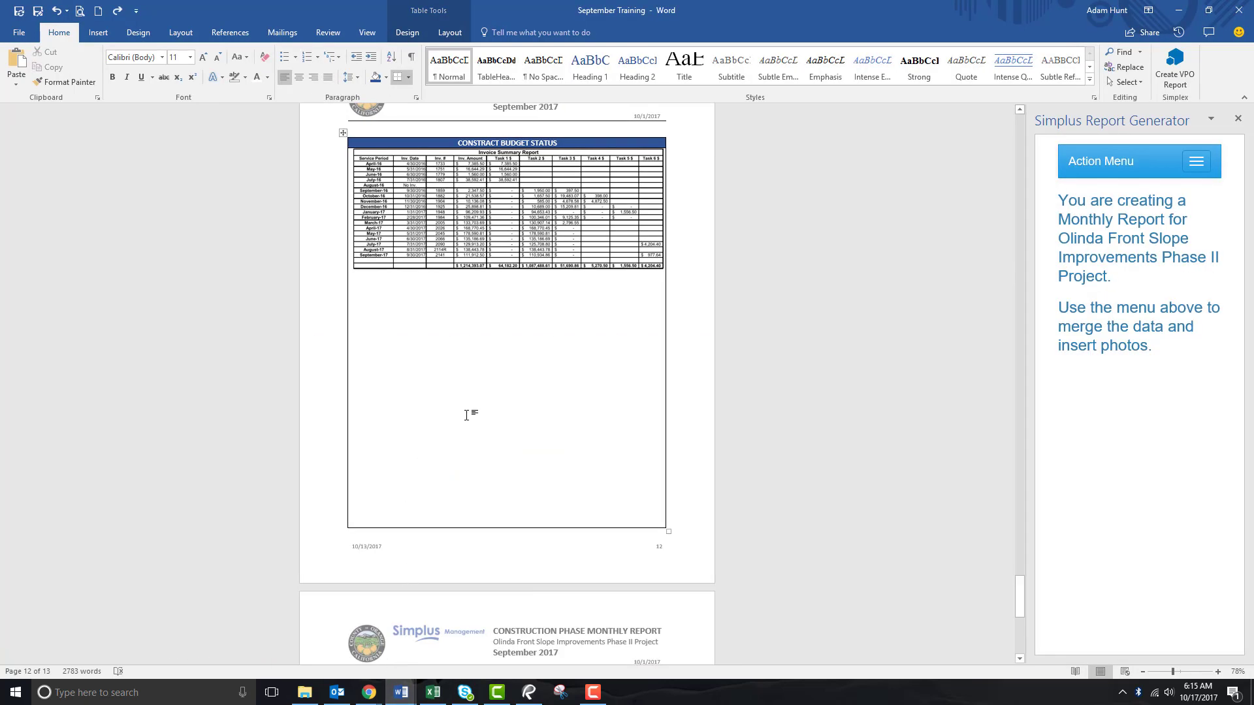
key(ctrl+v)
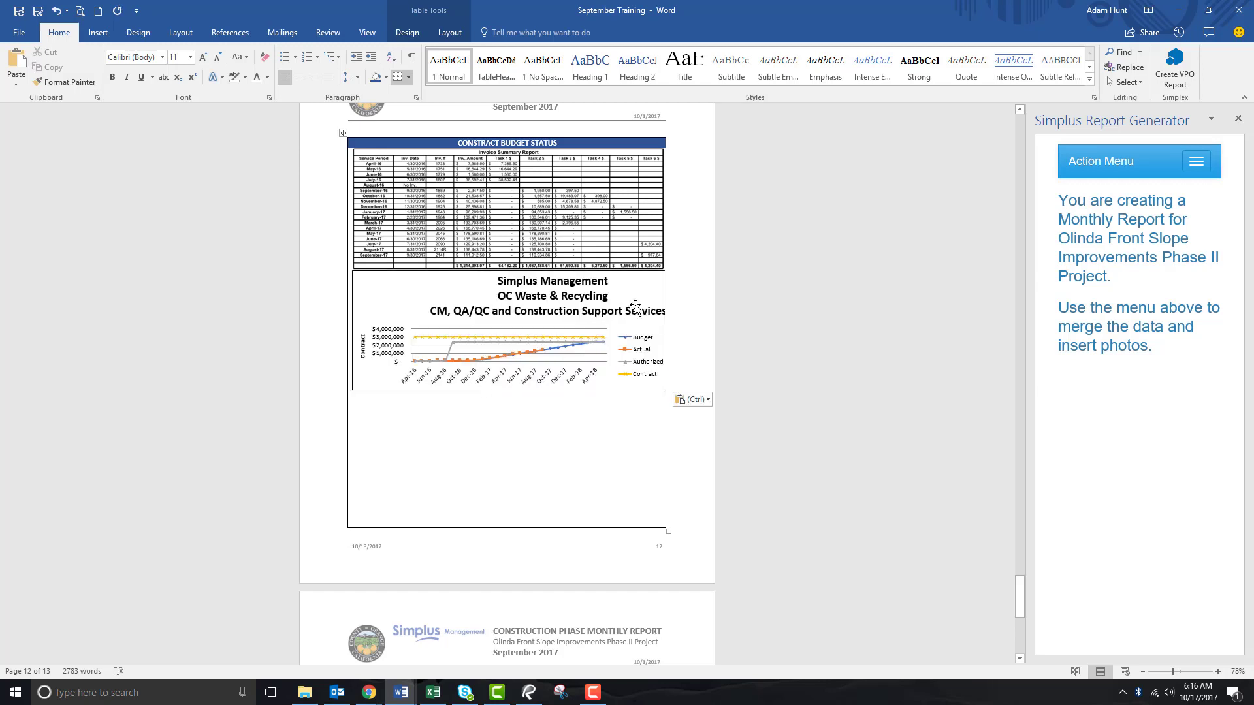
click(644, 299)
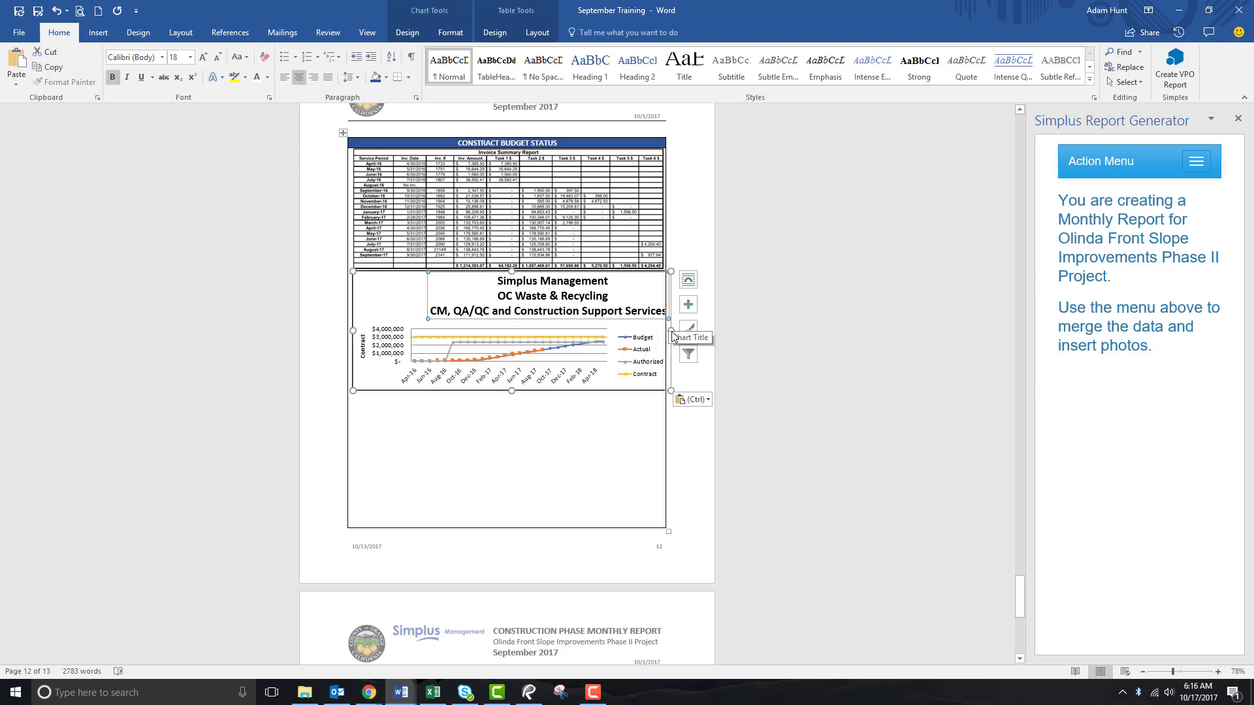
drag(671, 331, 657, 334)
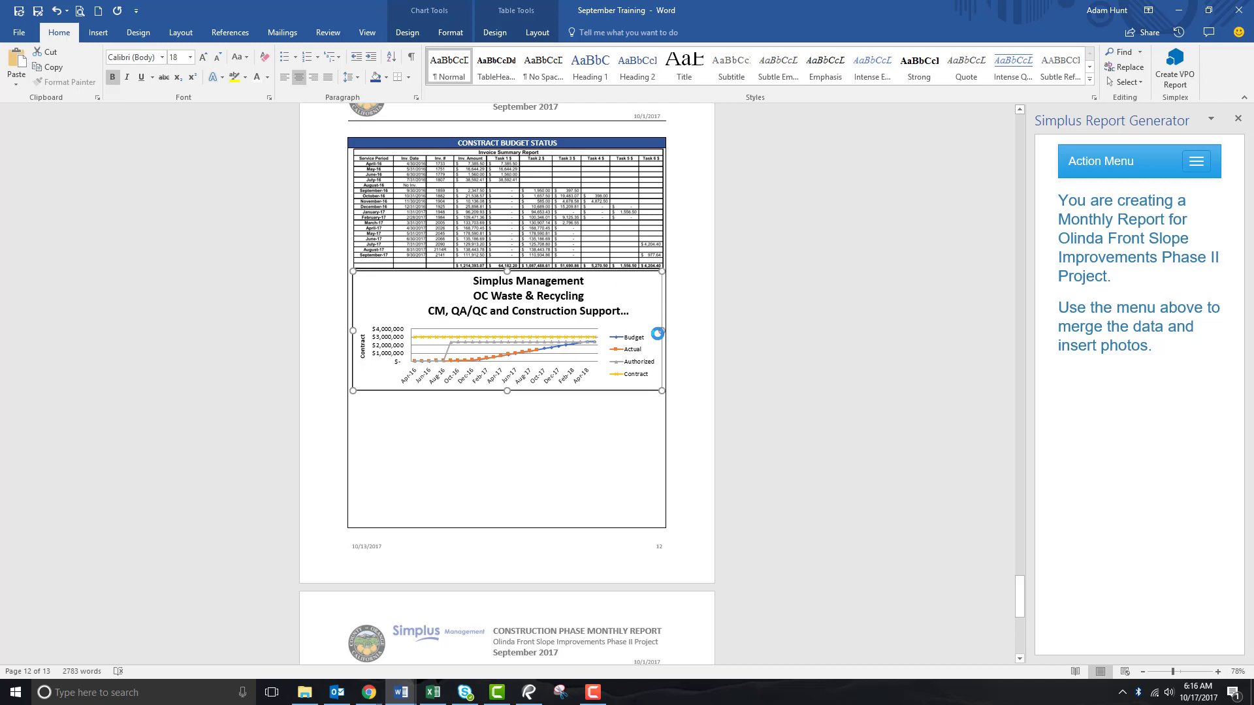
Shorten the chart title to "At North Region Landfills" and "Budget vs. Actual Expenditures" by deleting the lines above.
click(591, 307)
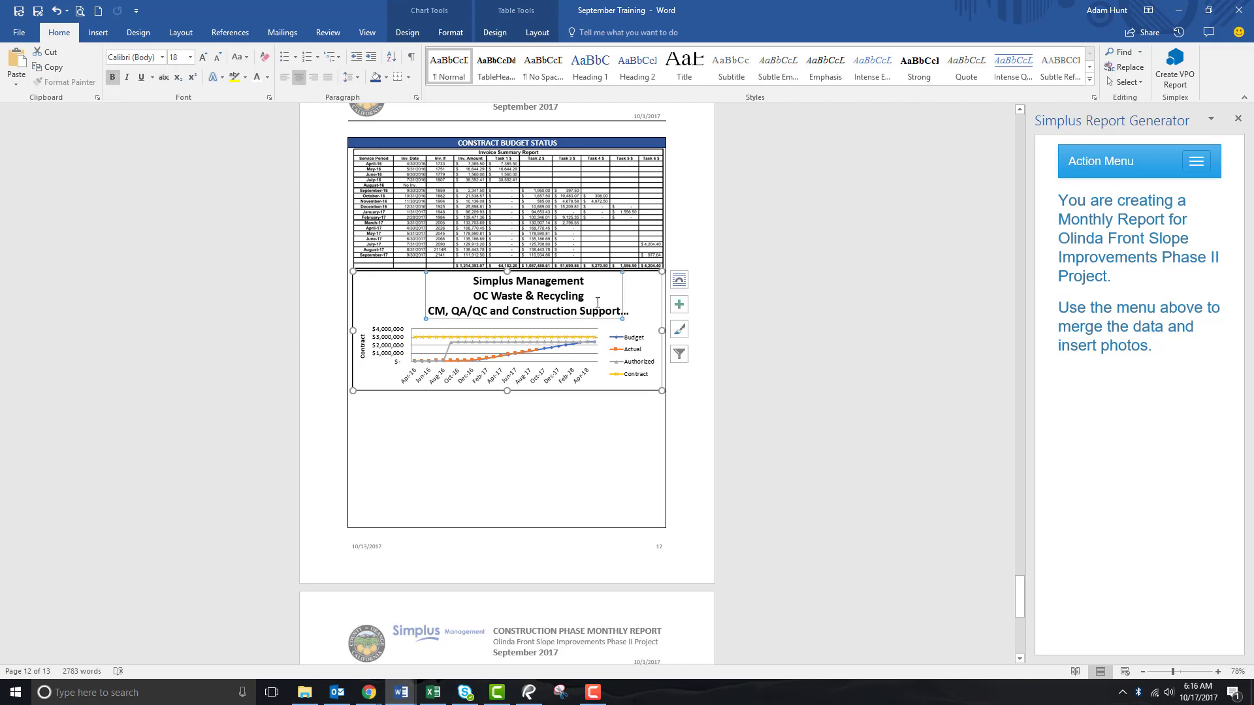
click(602, 302)
click(601, 301)
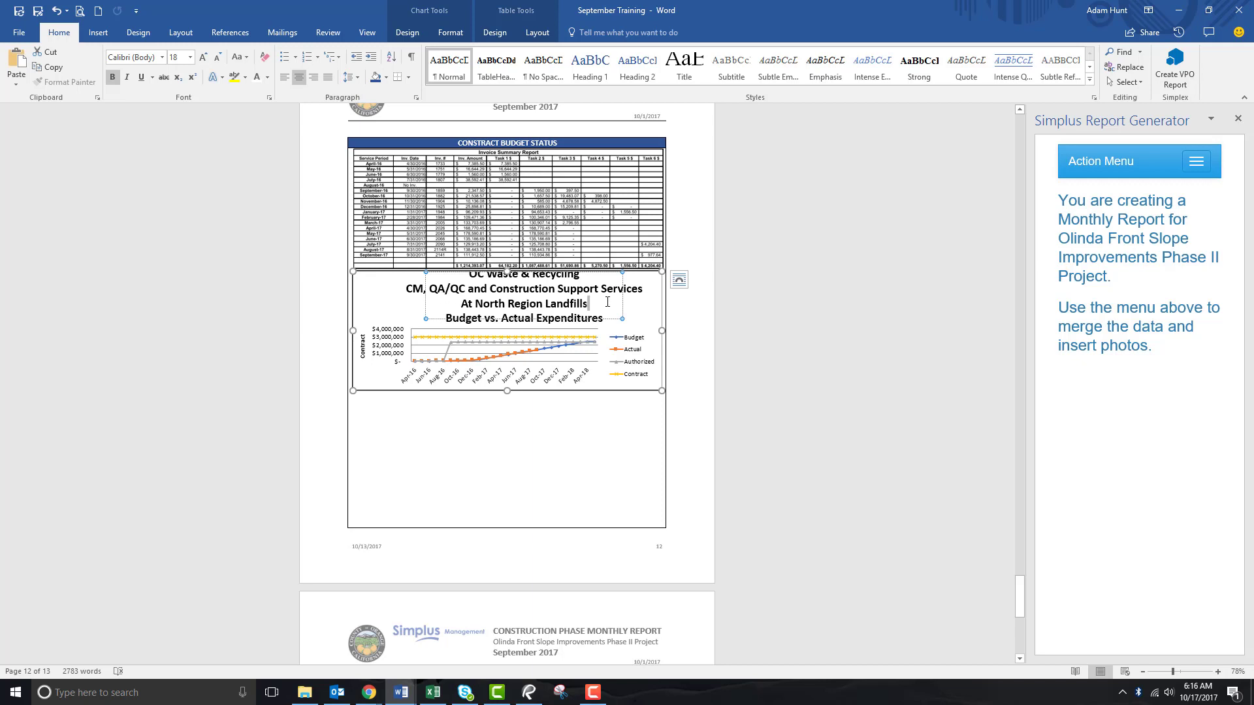
key(shift+Up)
key(shift+Up)
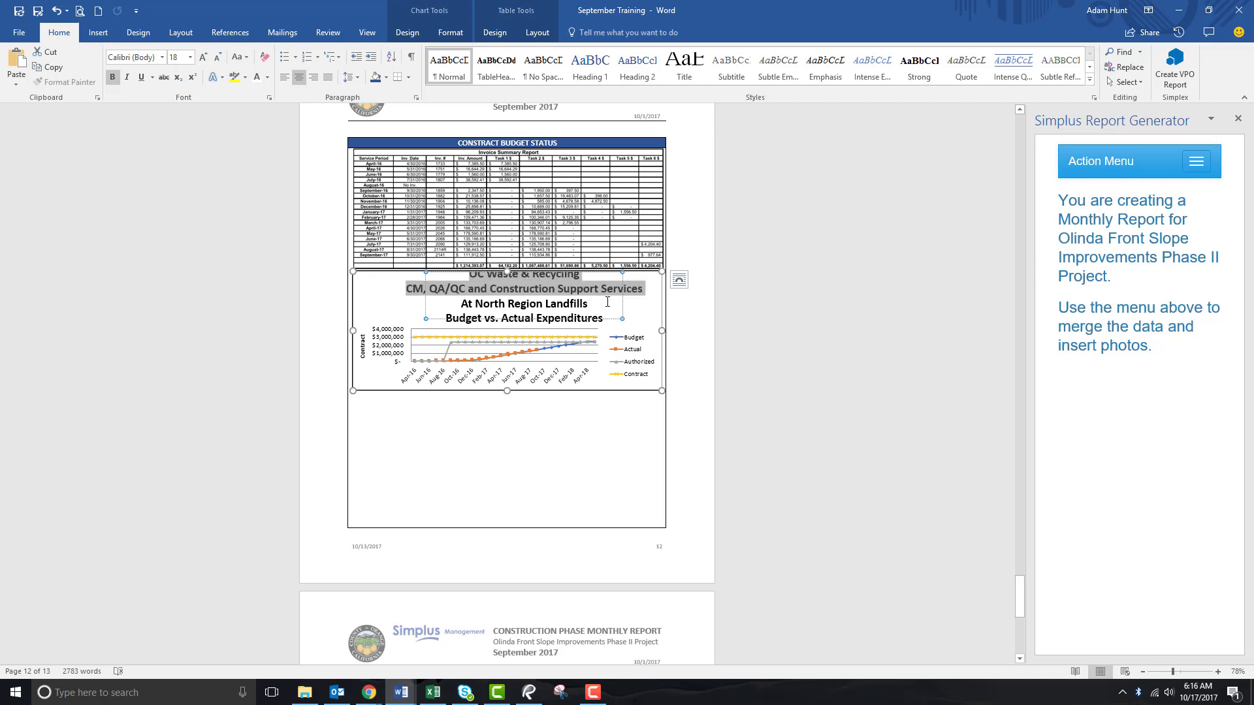
key(Delete)
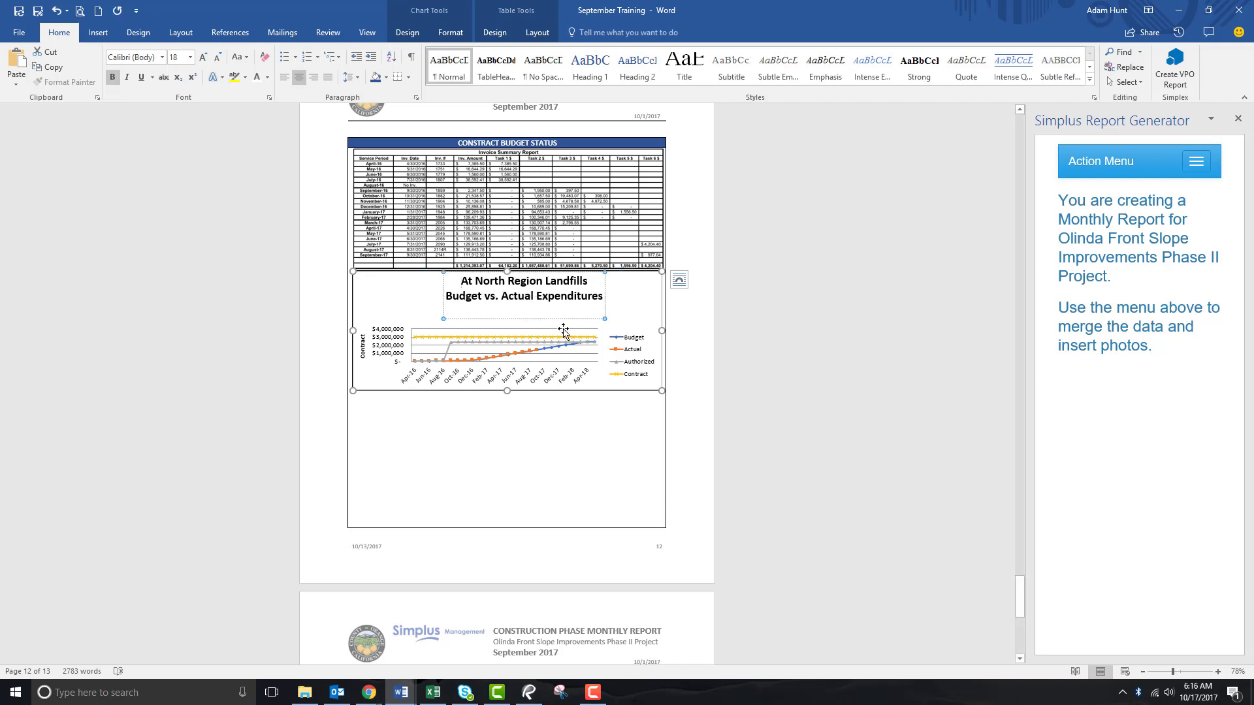
click(546, 428)
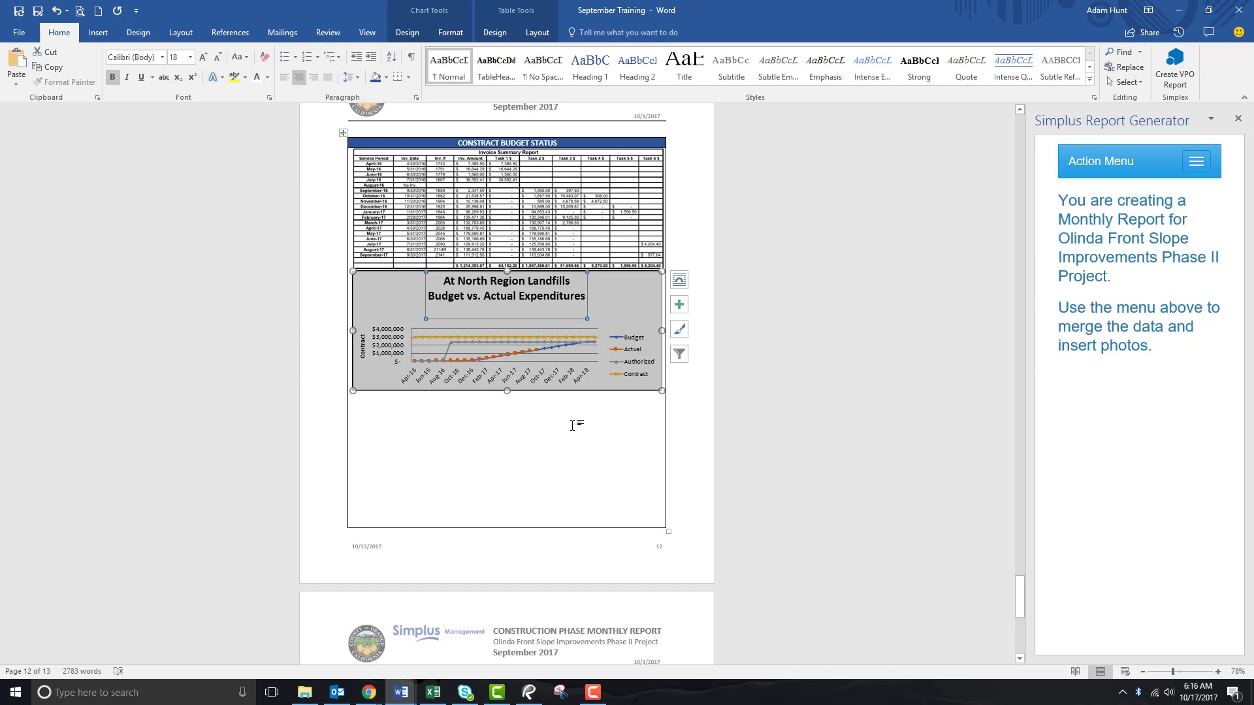
key(Escape)
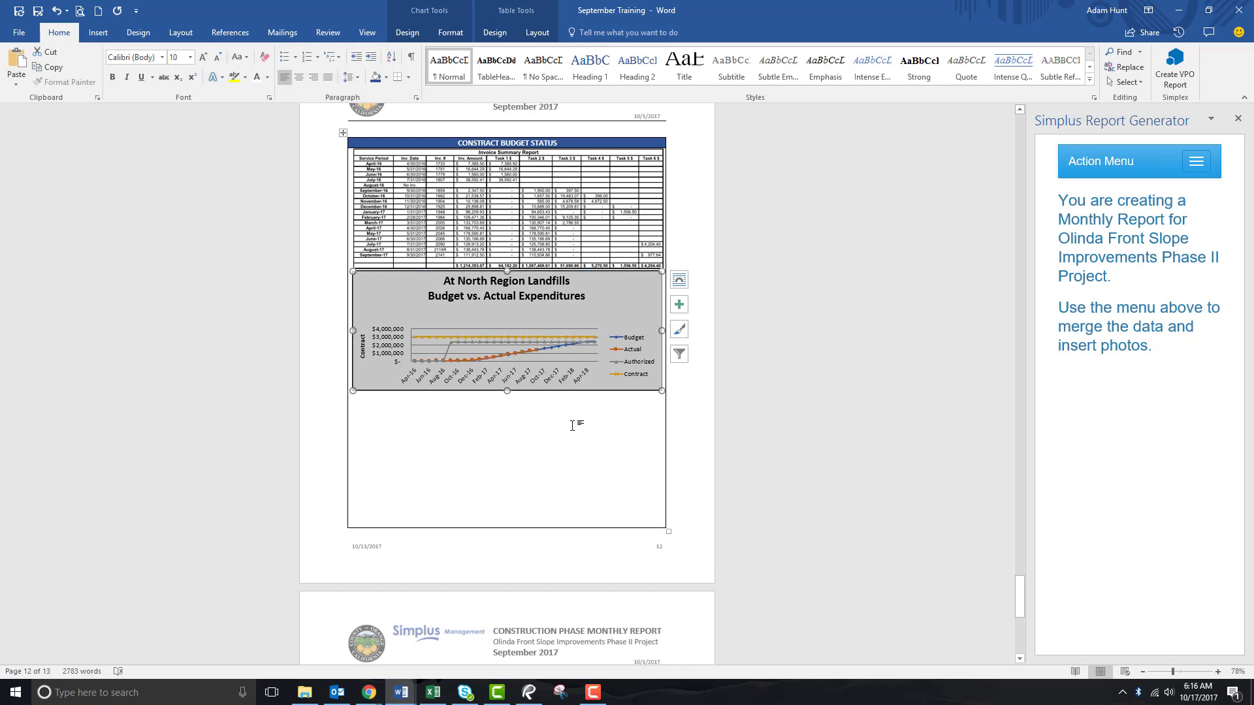
click(644, 424)
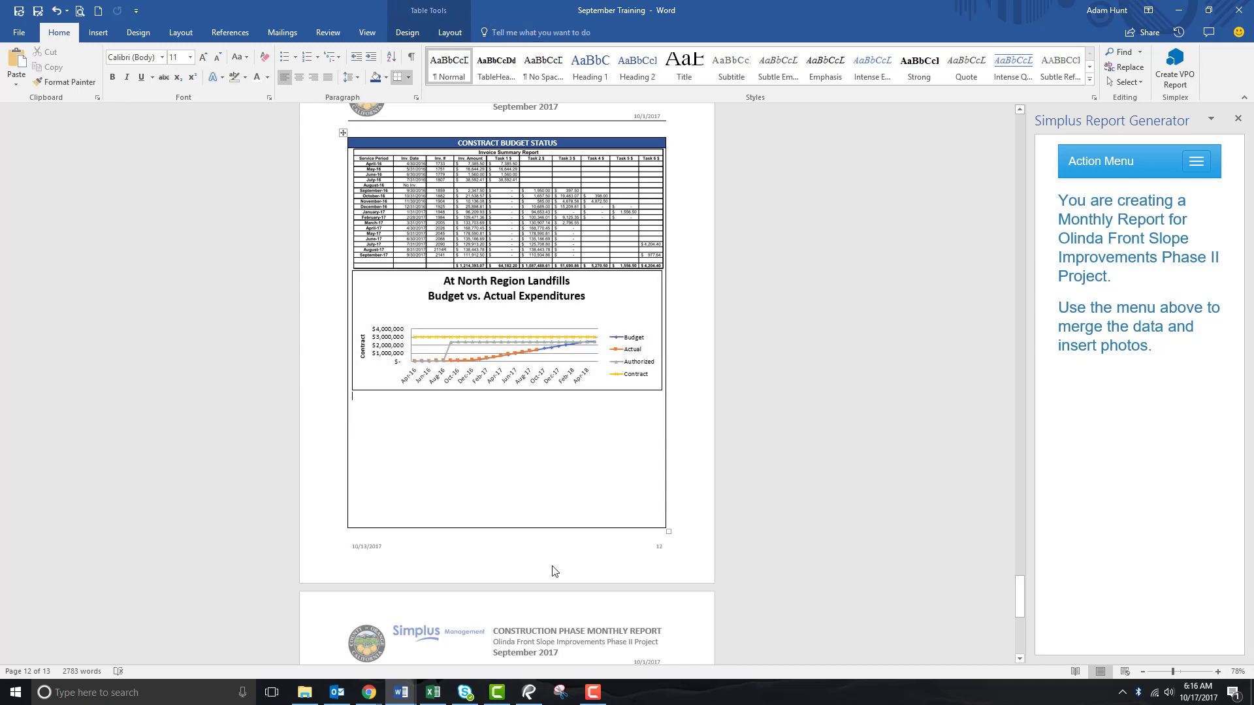
Switch to Excel and copy the Budget vs. Actual Expenditures chart from the Task 2 Graph sheet.
click(437, 691)
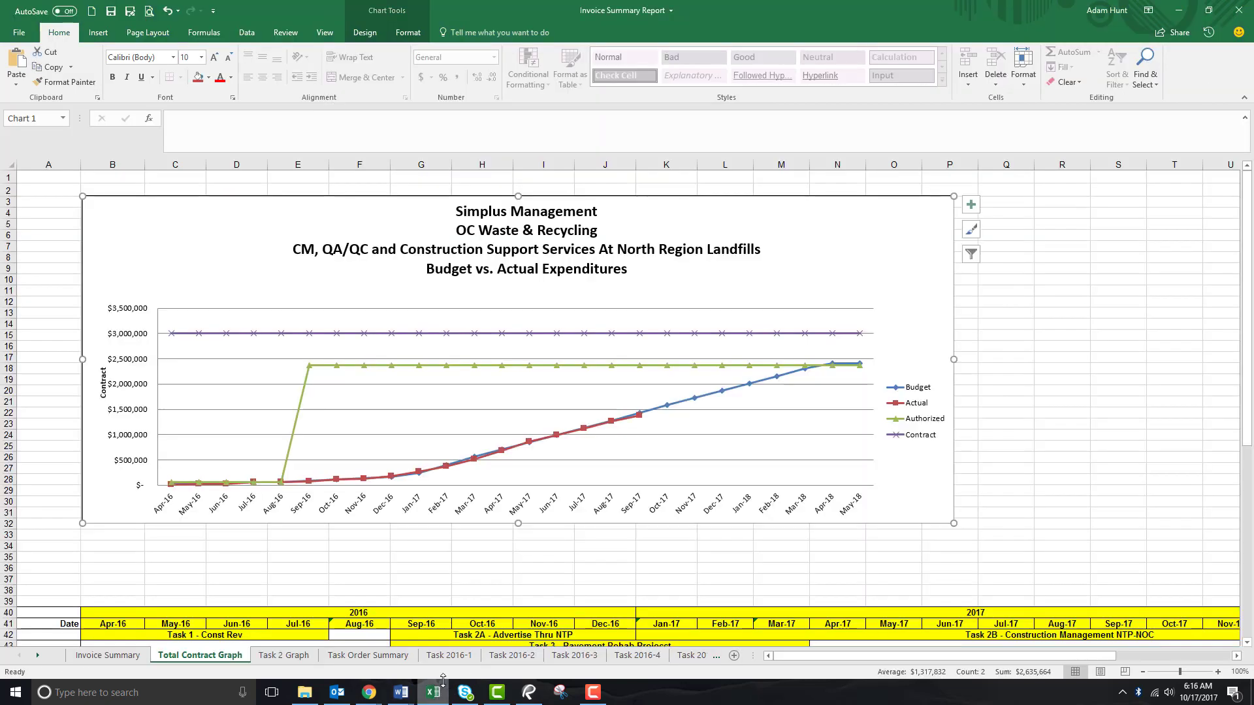
click(284, 655)
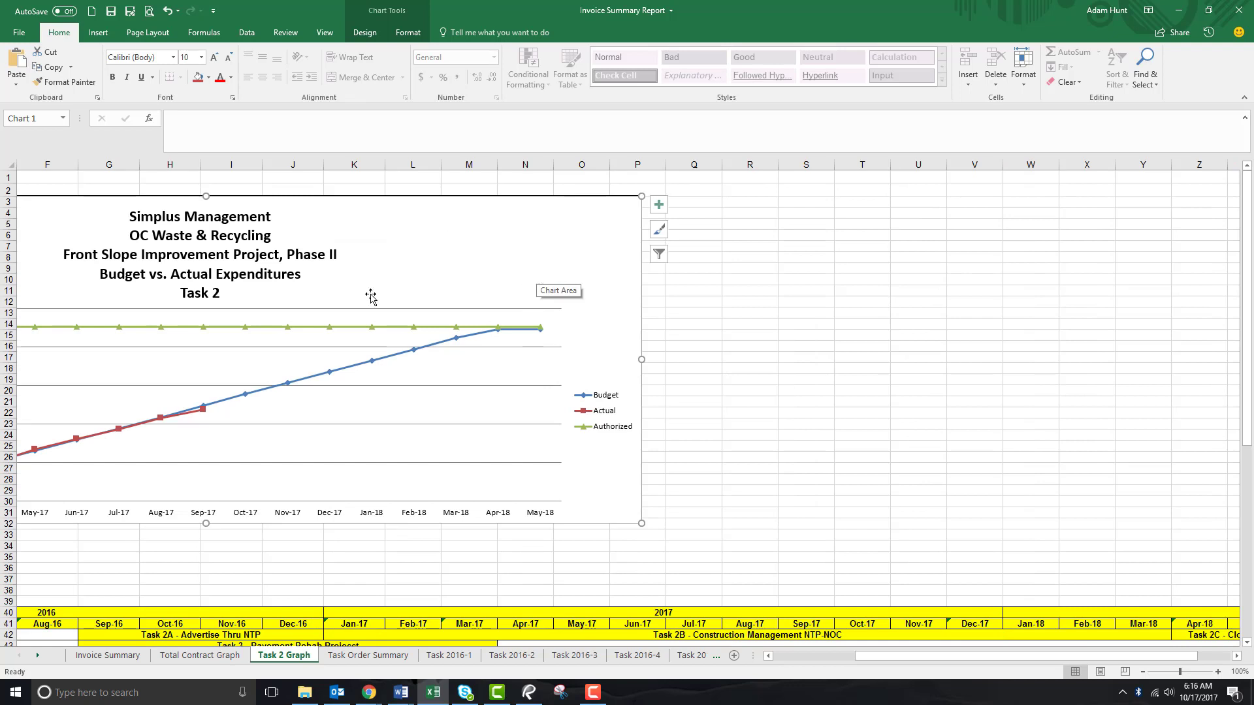
right_click(535, 260)
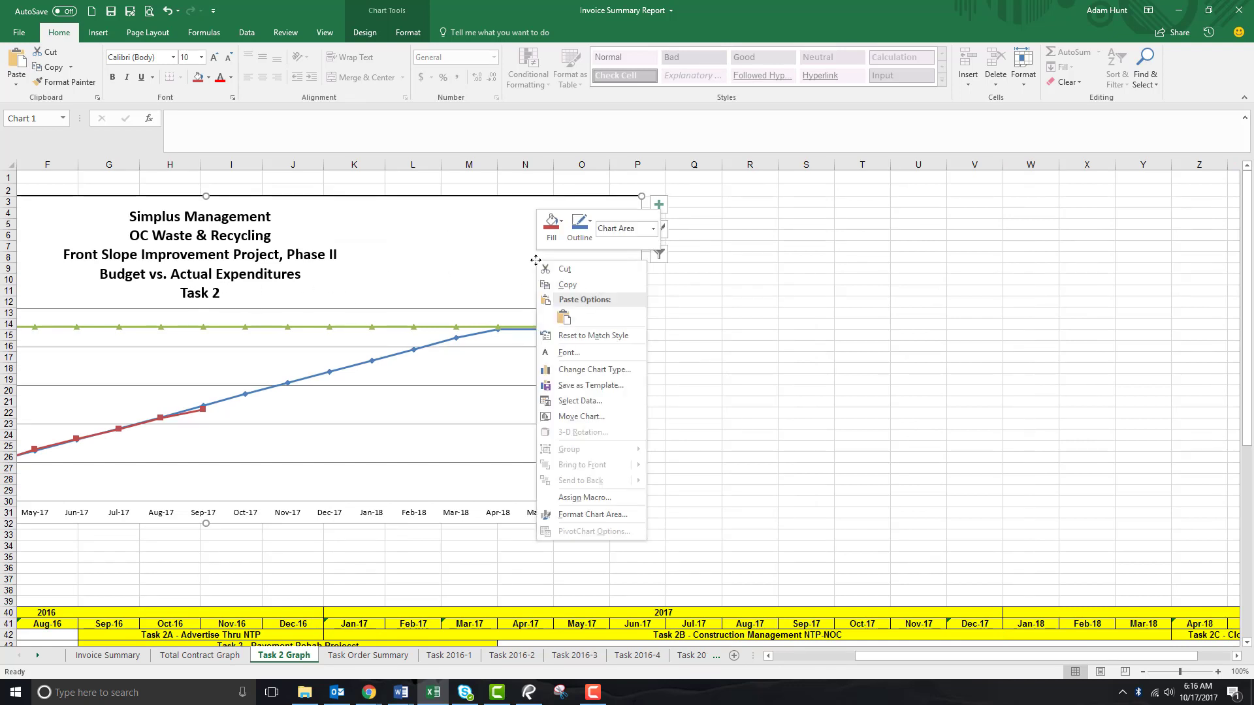
click(564, 286)
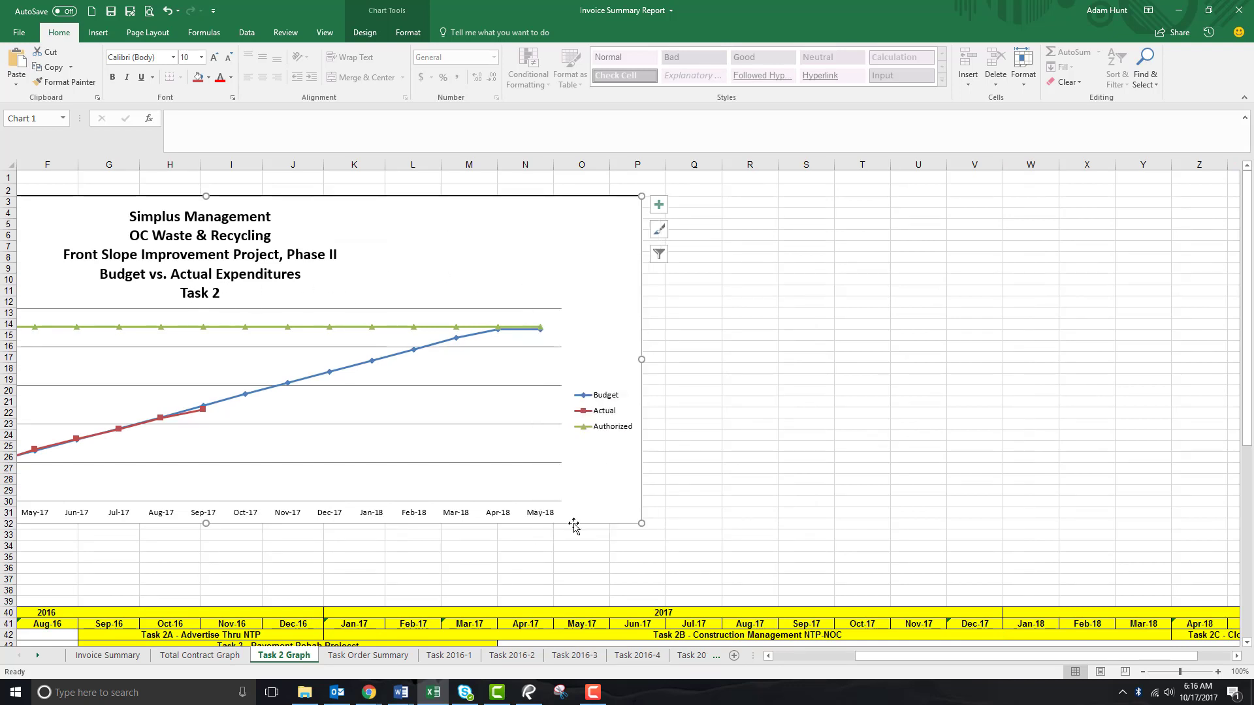
Paste the Task 2 chart below the North Region Landfills chart in the September Training Word report and narrow it to fit the table.
mouse_move(401, 691)
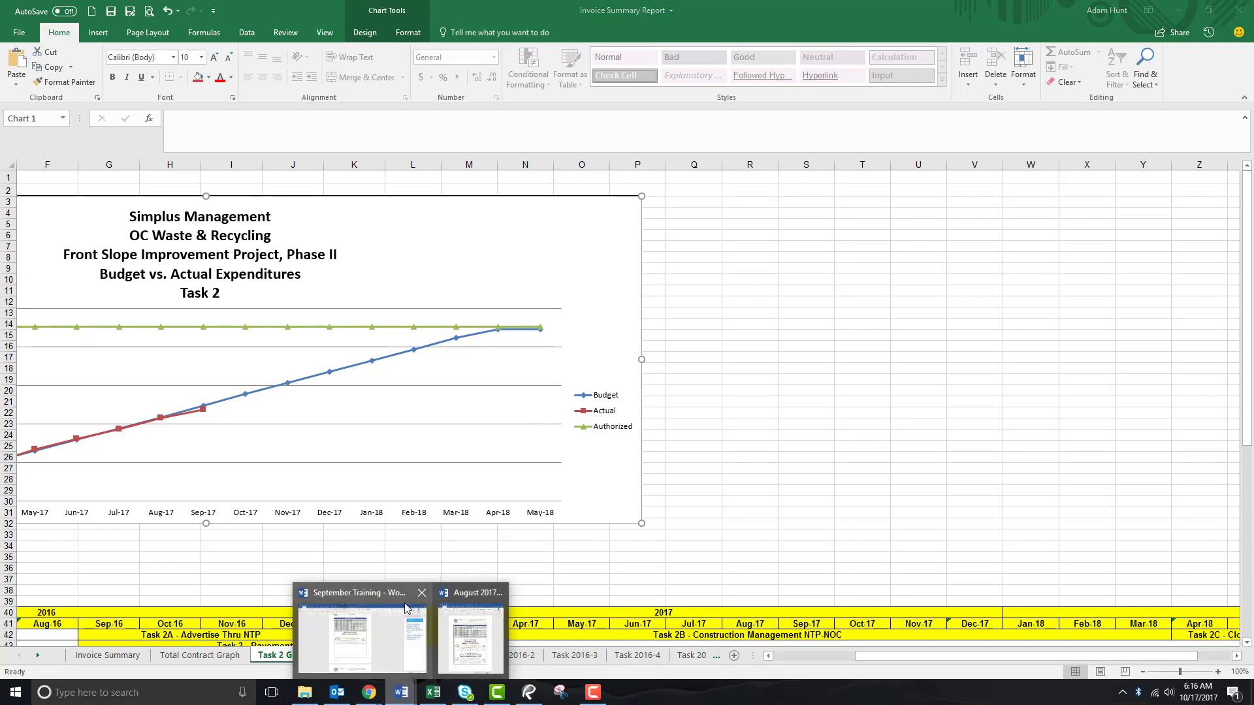
click(394, 654)
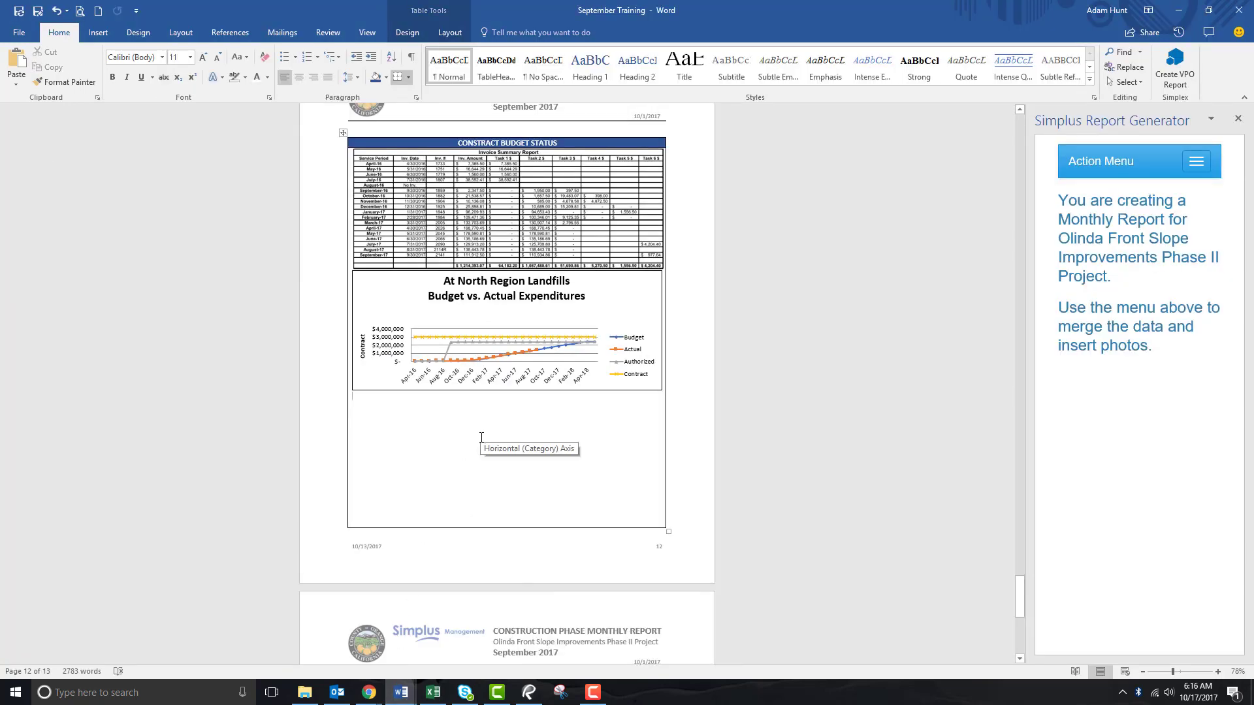
key(ctrl+v)
click(631, 509)
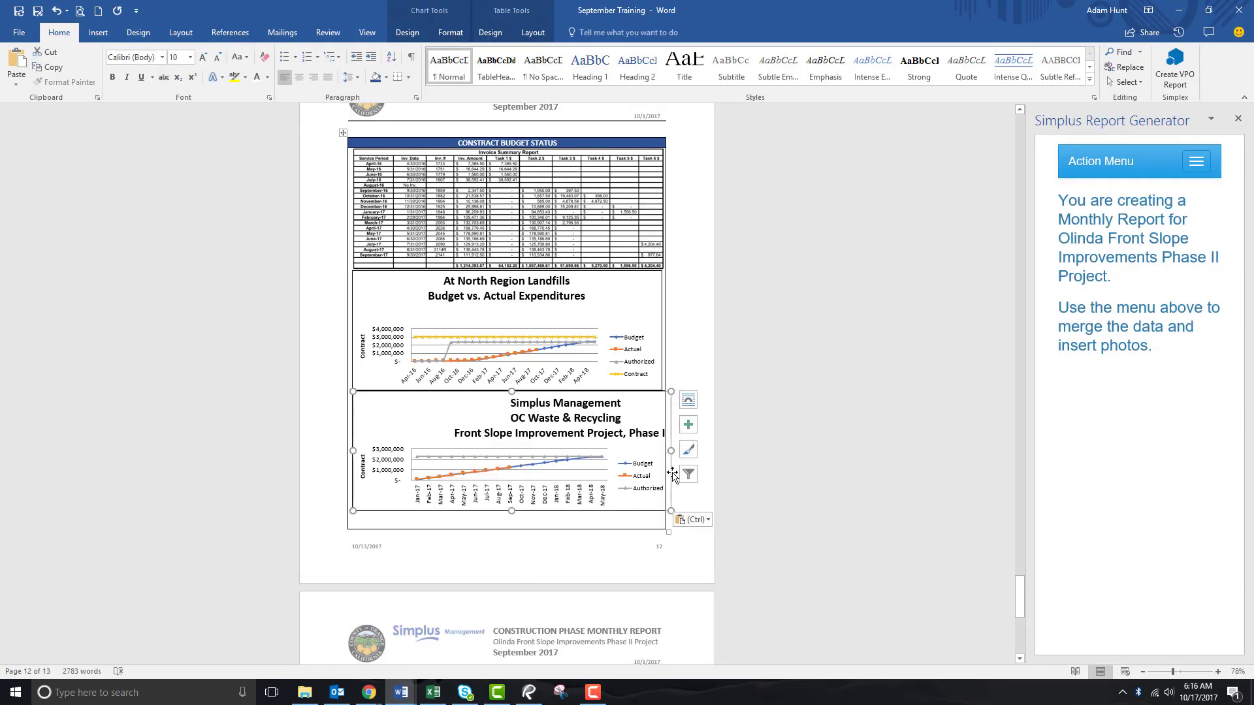
drag(671, 451, 660, 450)
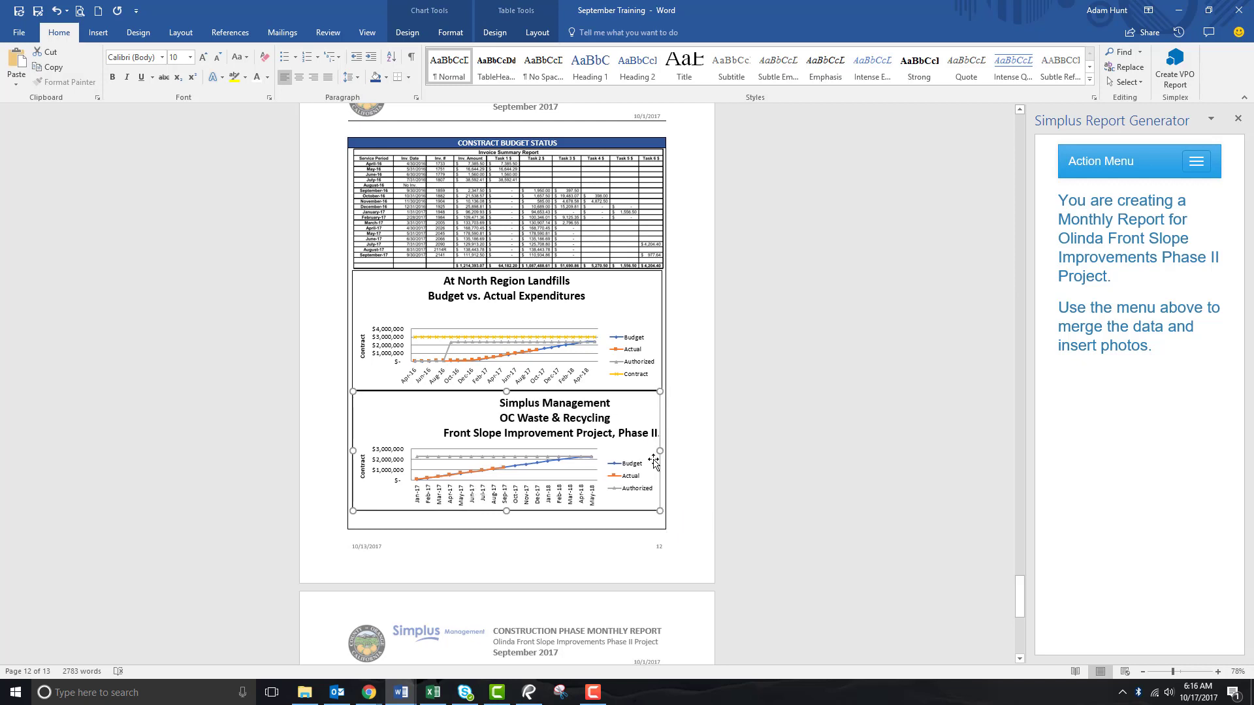
Shorten the Task 2 chart title to "Budget vs. Actual Expenditures" and "Task 2", and centre it above the plot.
double_click(489, 421)
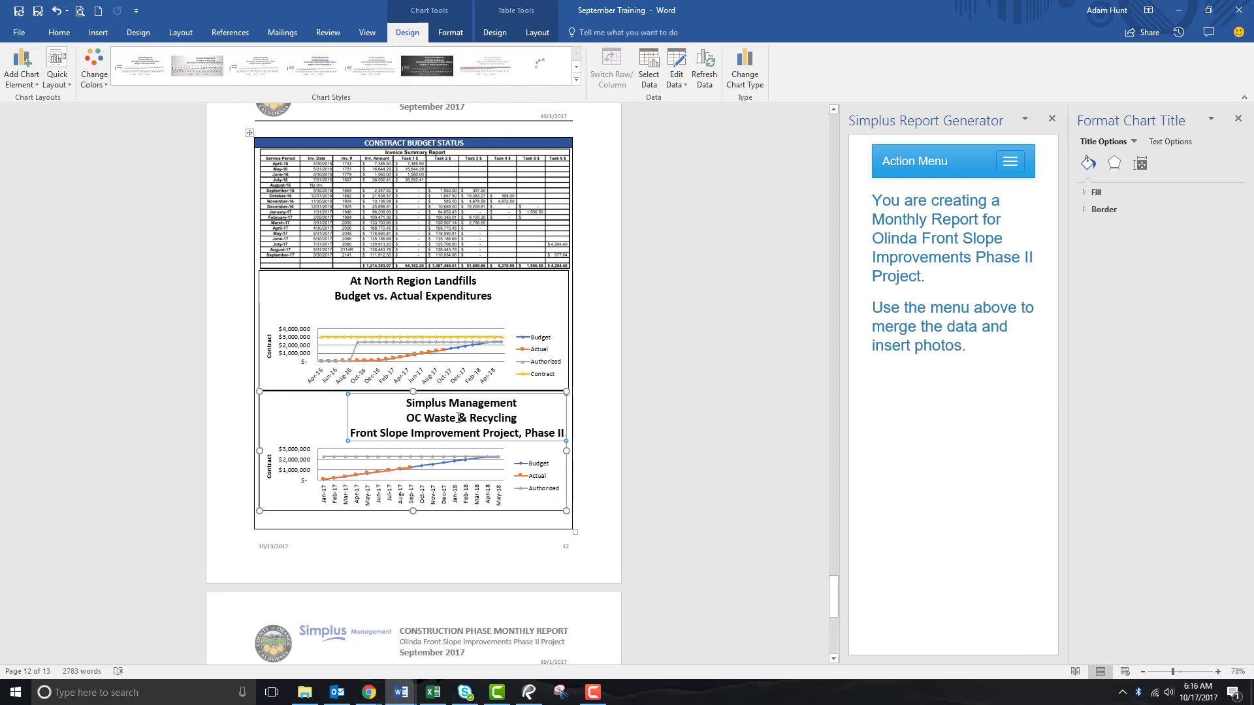
drag(406, 403, 564, 418)
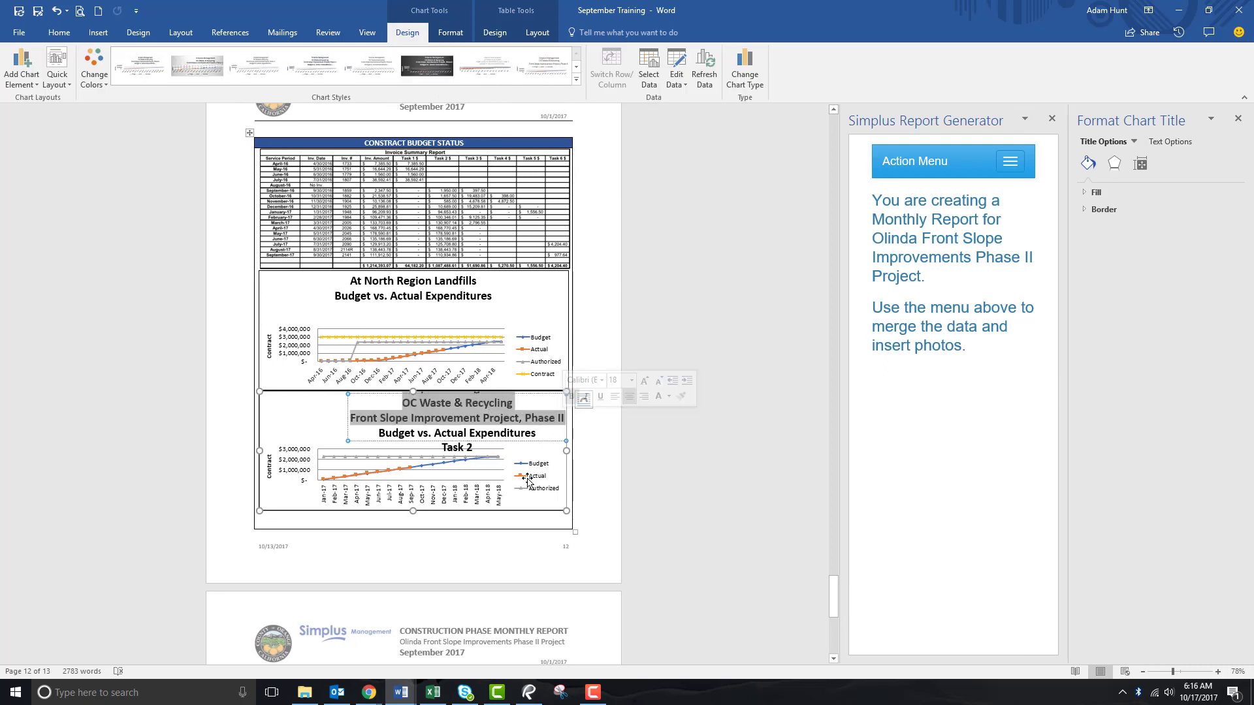
key(Delete)
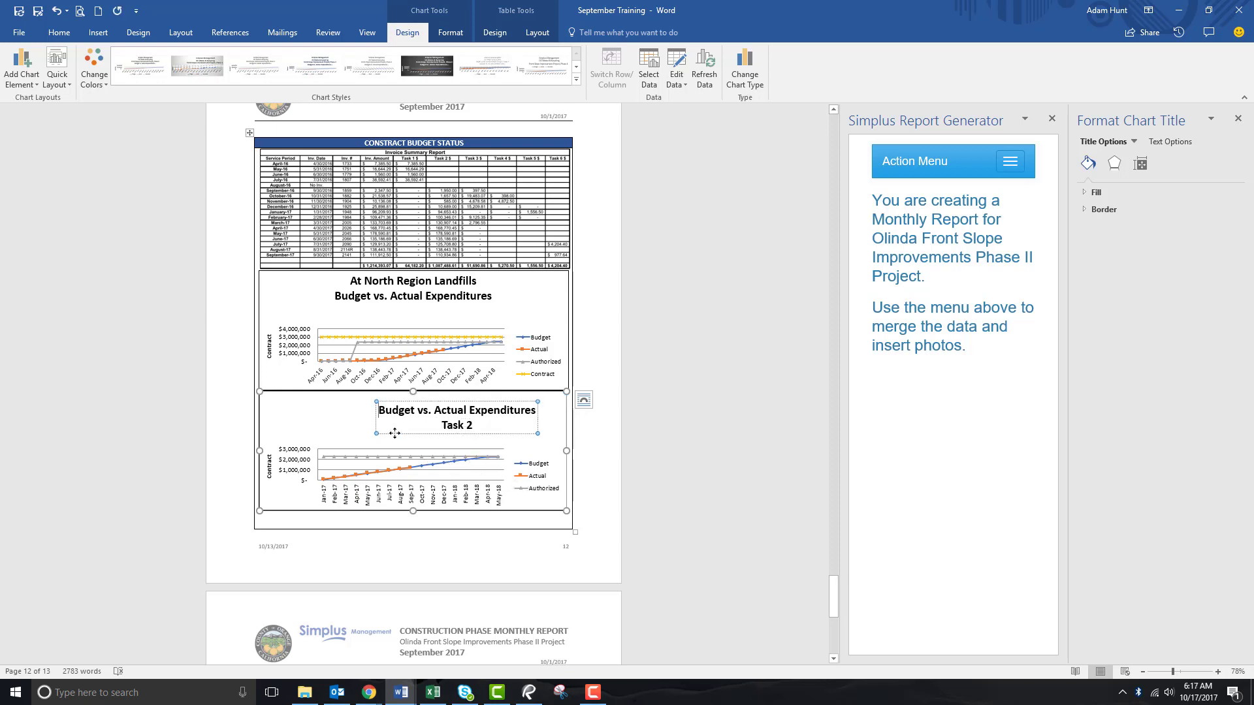
drag(395, 433, 339, 427)
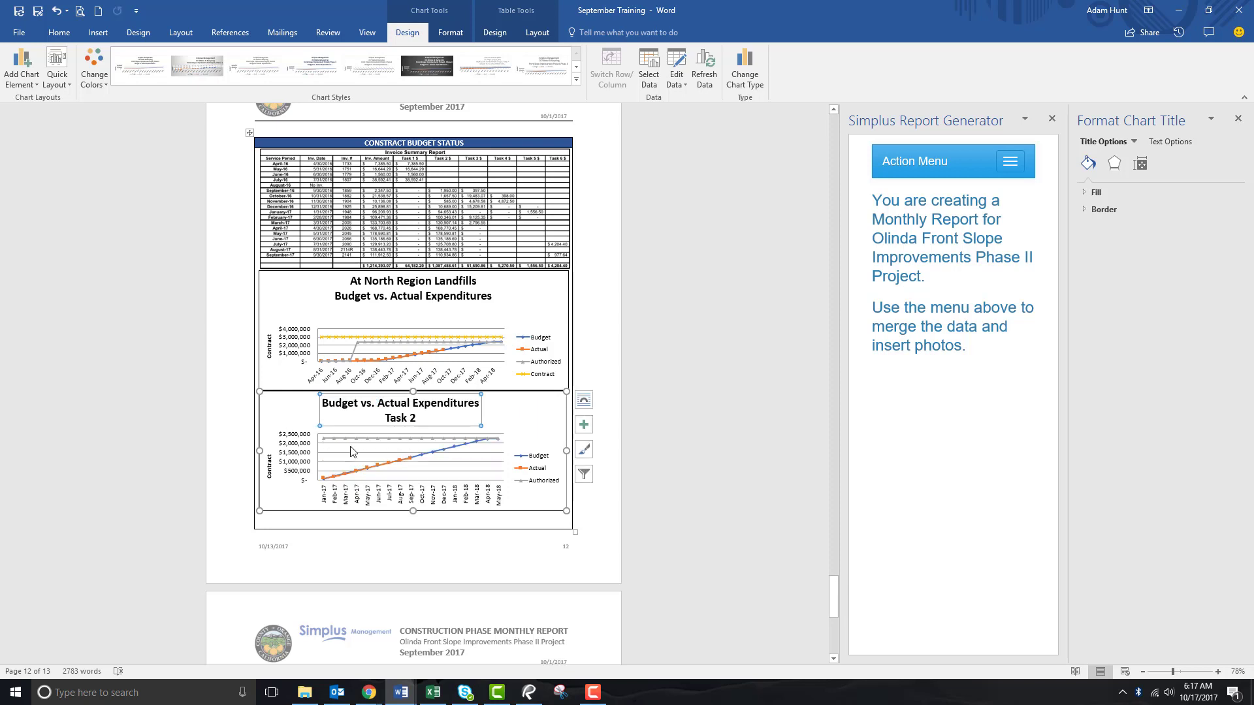
click(550, 425)
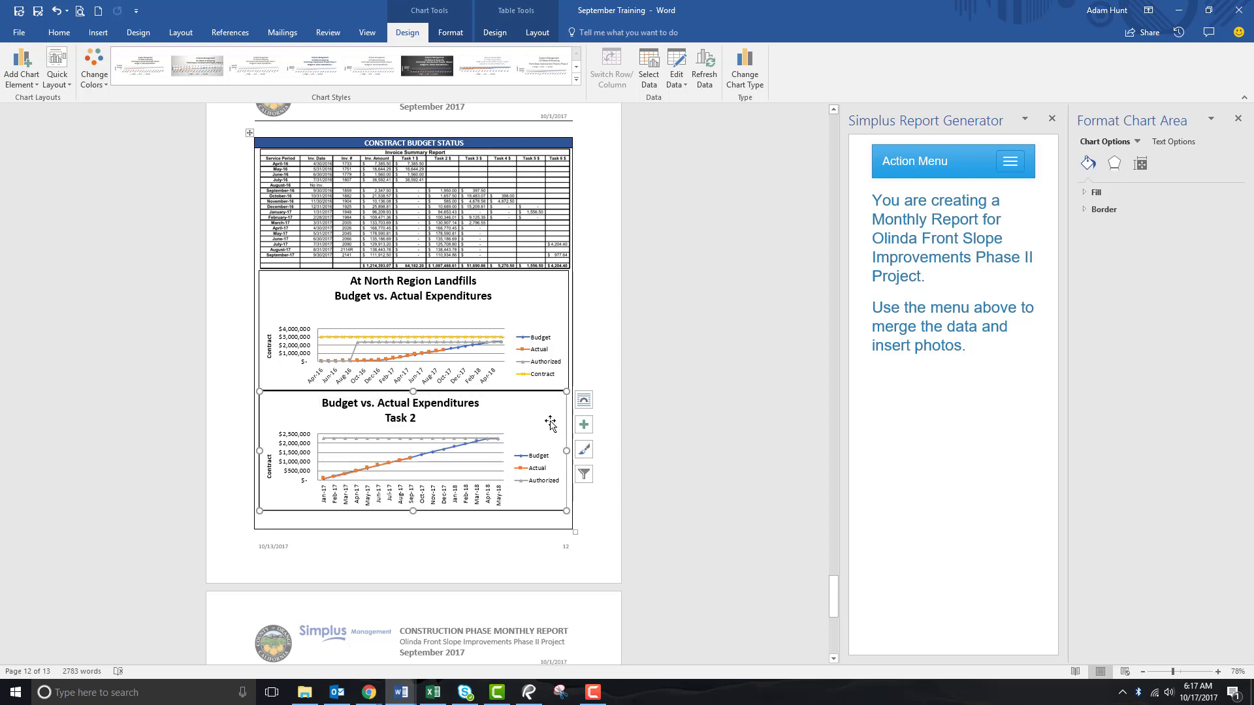
Reduce the height of the empty table area that runs onto page 13 below the budget charts.
scroll(562, 458, down, 10)
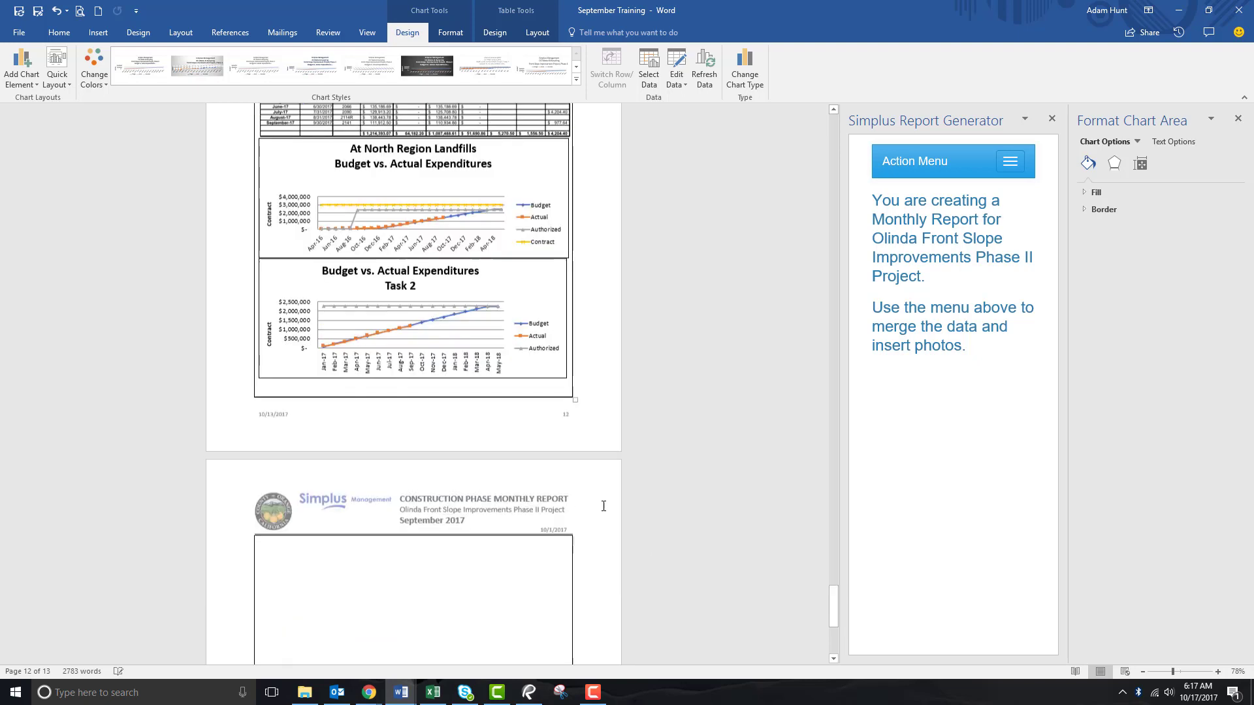
click(547, 427)
scroll(546, 428, up, 8)
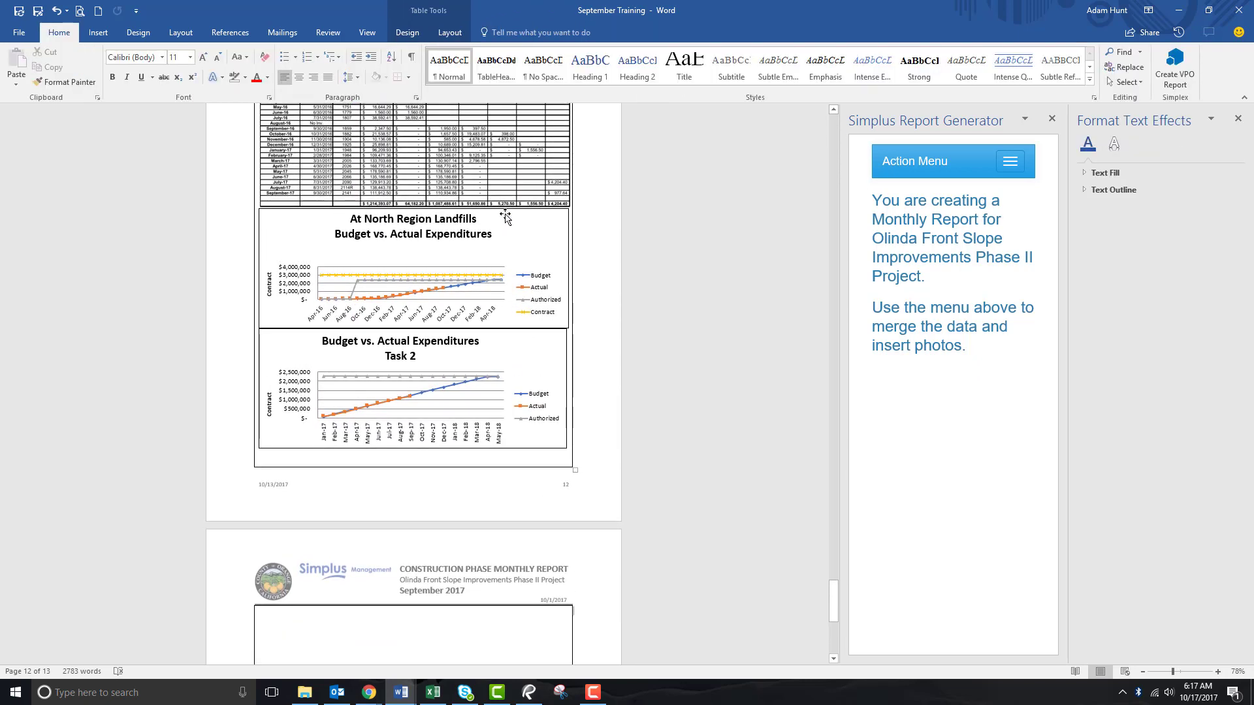
scroll(465, 351, down, 8)
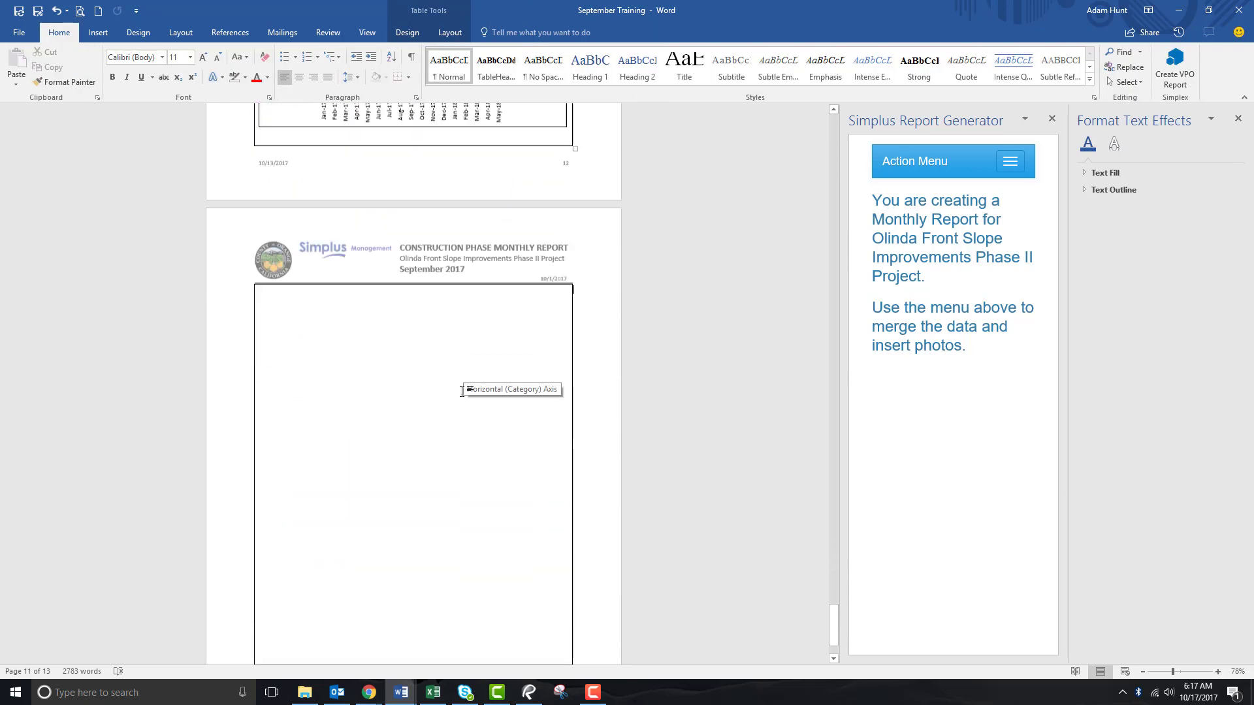
drag(452, 575, 474, 196)
scroll(504, 429, up, 3)
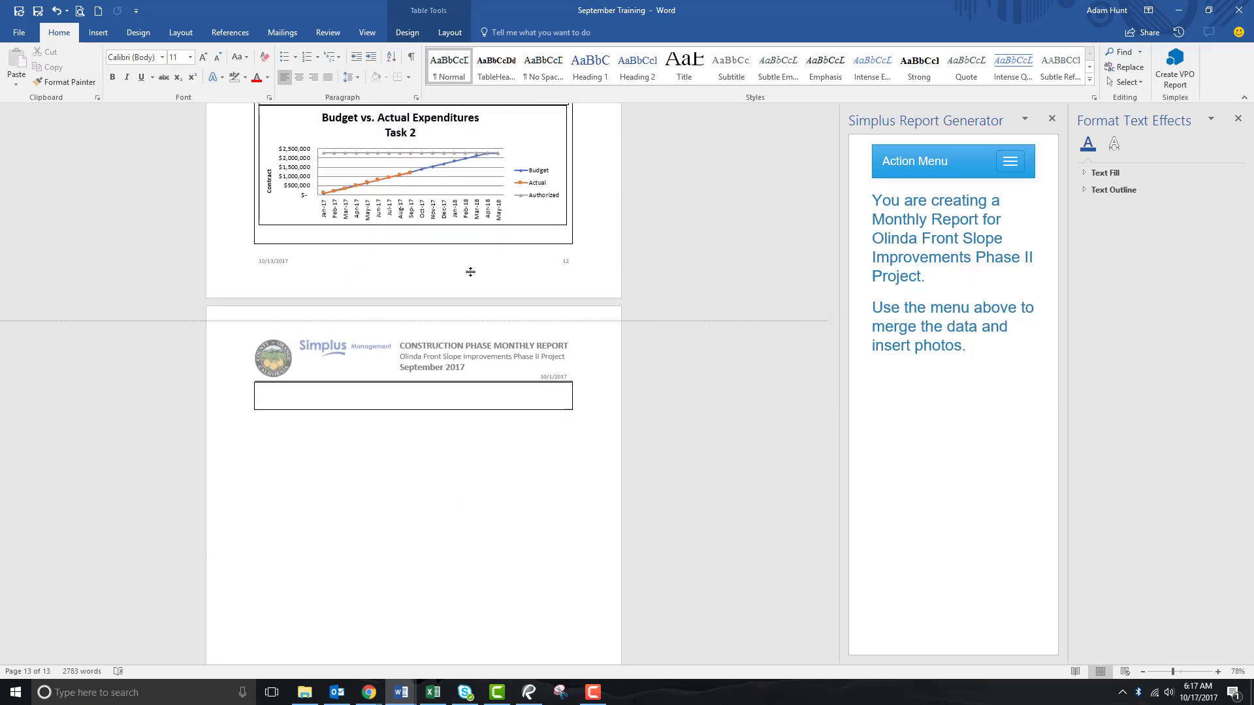
Delete the leftover empty row and blank last page so the report ends with the contract budget status page.
click(474, 481)
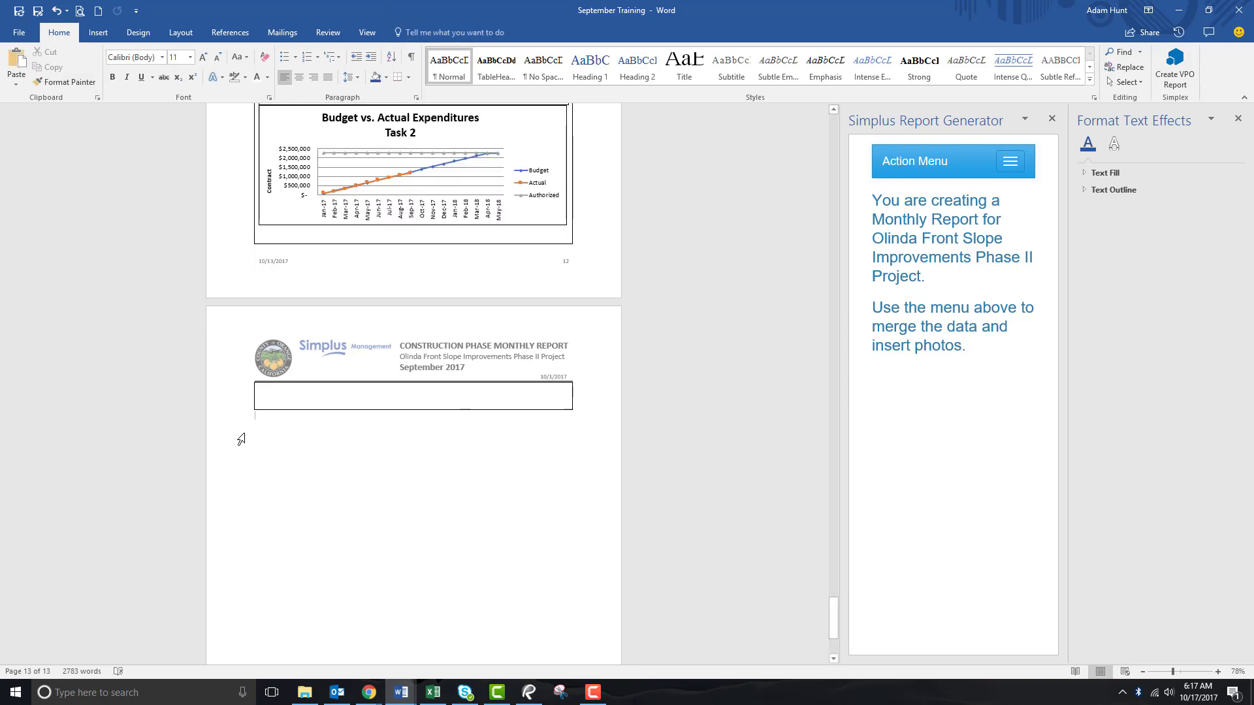
key(BackSpace)
key(BackSpace)
key(BackSpace)
key(BackSpace)
key(BackSpace)
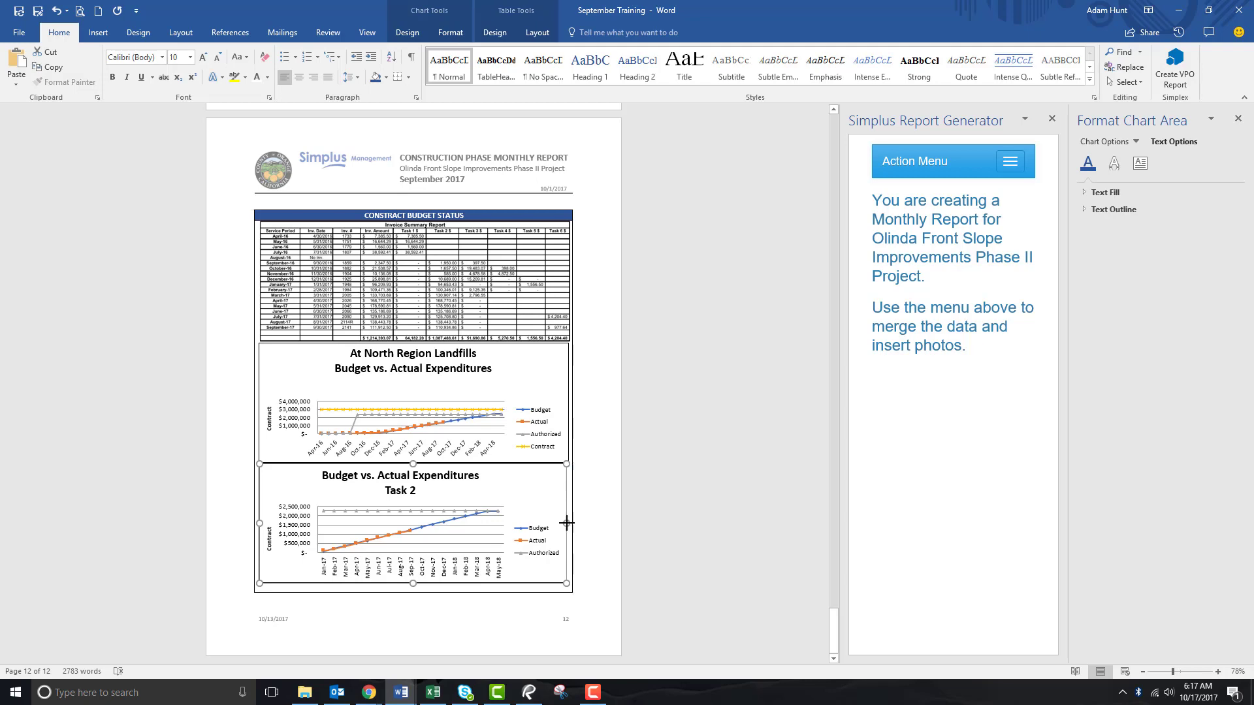
click(610, 429)
scroll(611, 429, up, 1)
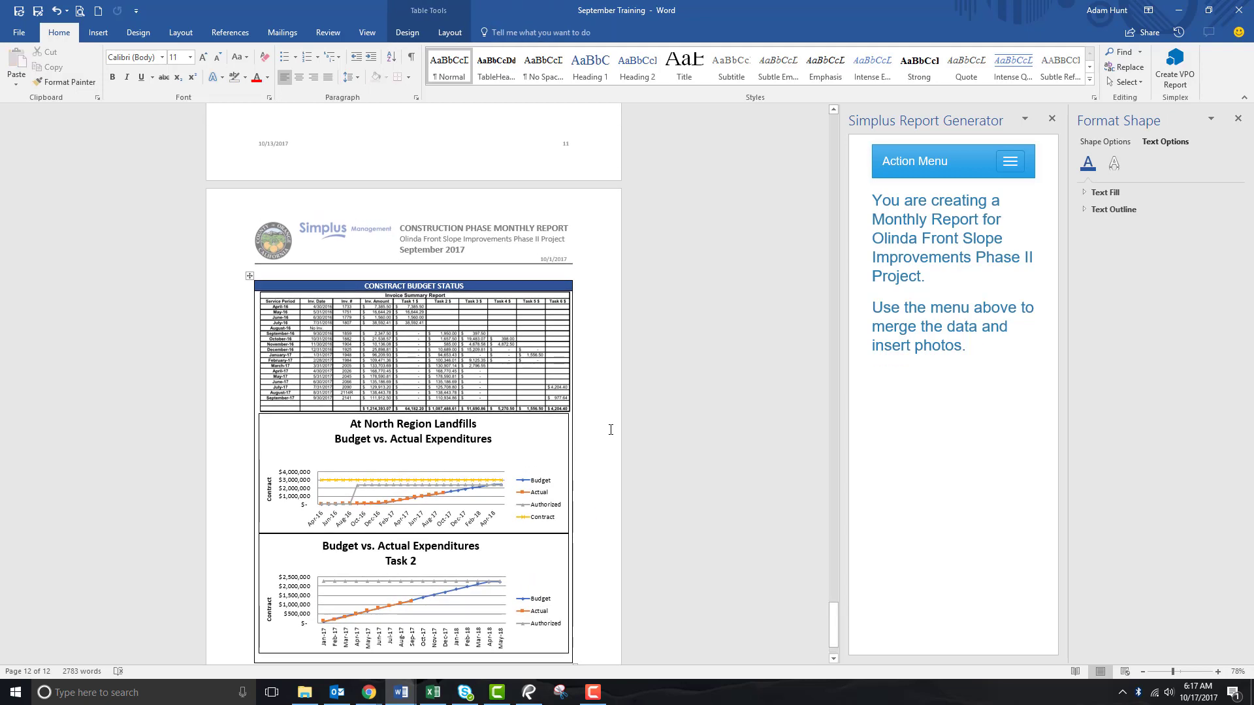